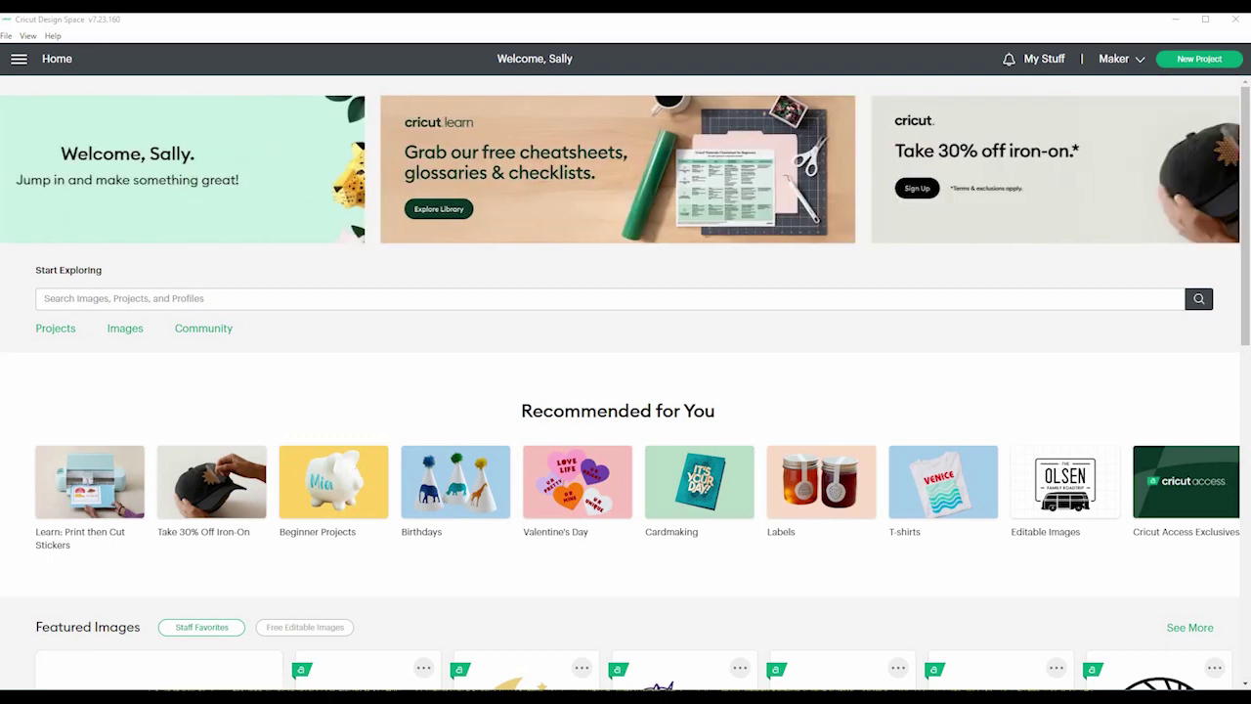
Step: Open and close the main navigation menu, then scroll through the home page
{"action": "left_click", "coordinate": [18, 58]}
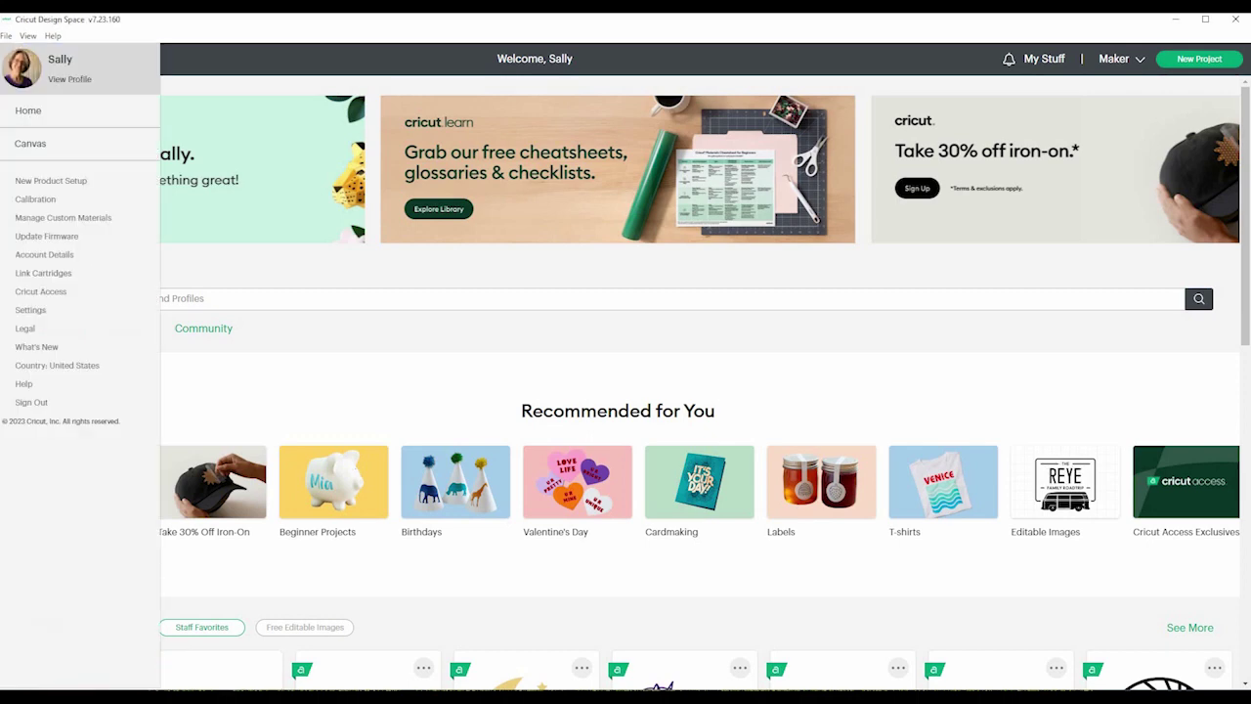
{"action": "key", "text": "Escape"}
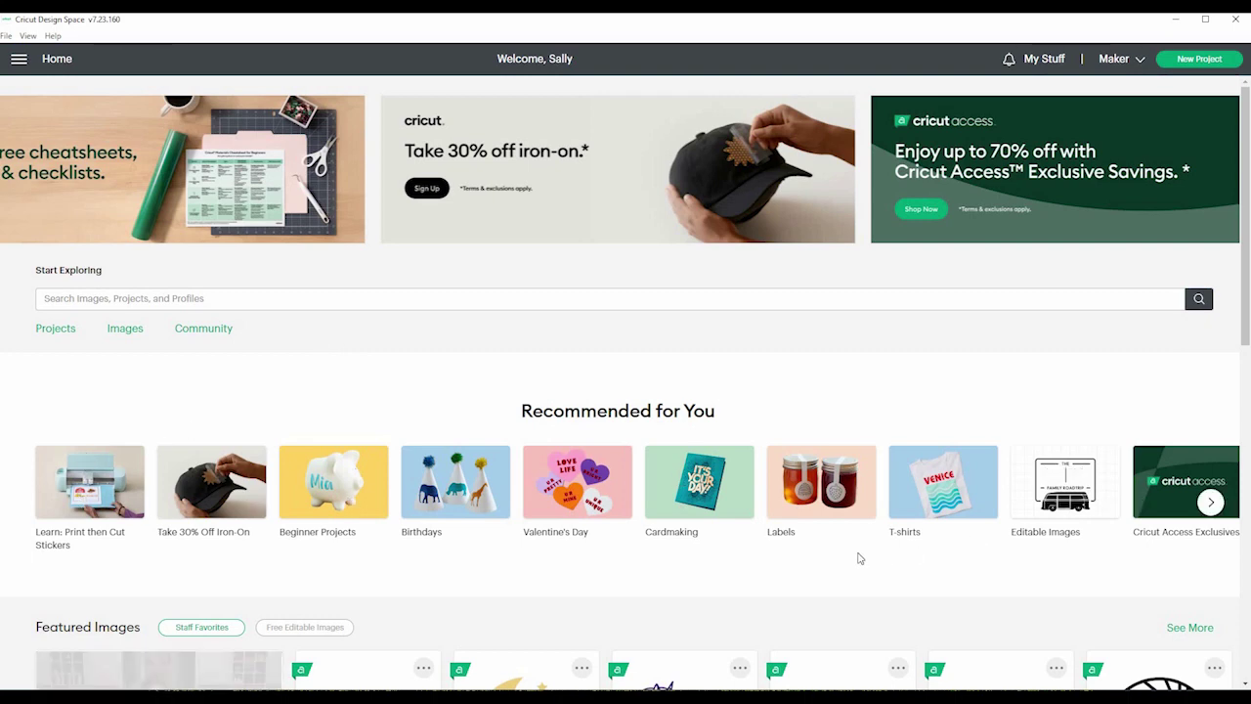
{"action": "scroll", "coordinate": [743, 552], "scroll_direction": "down", "scroll_amount": 3}
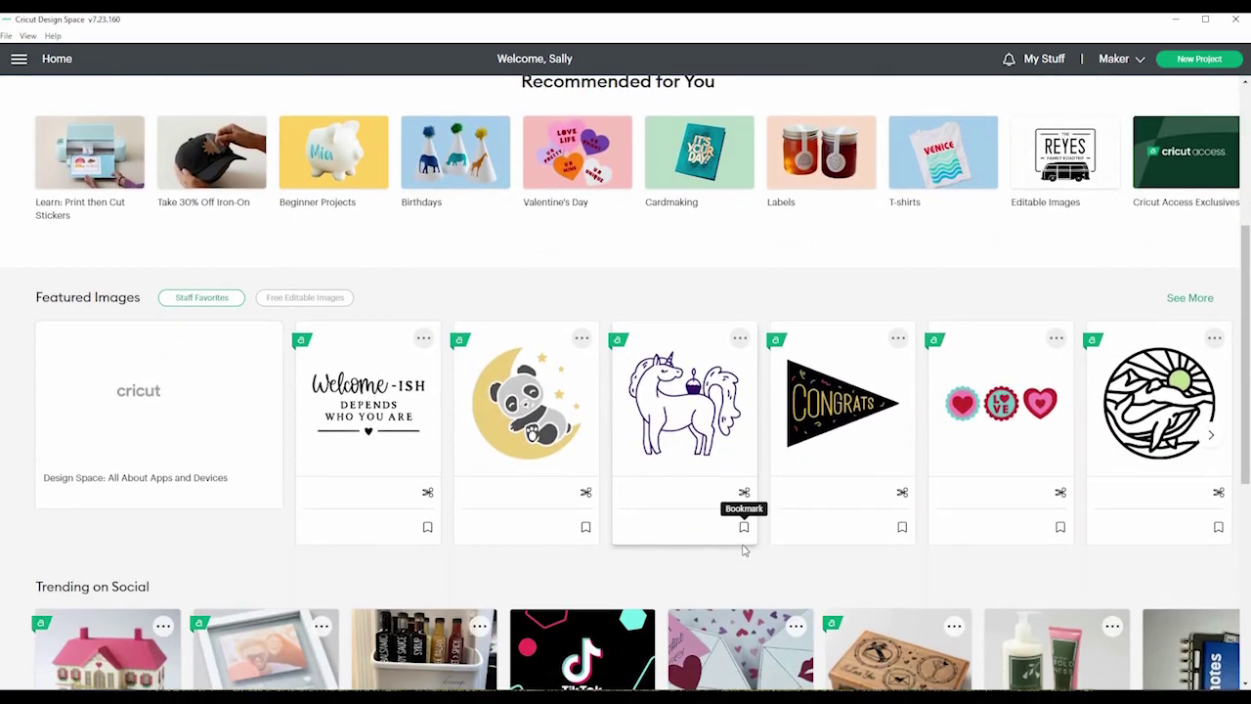
{"action": "scroll", "coordinate": [743, 551], "scroll_direction": "down", "scroll_amount": 3}
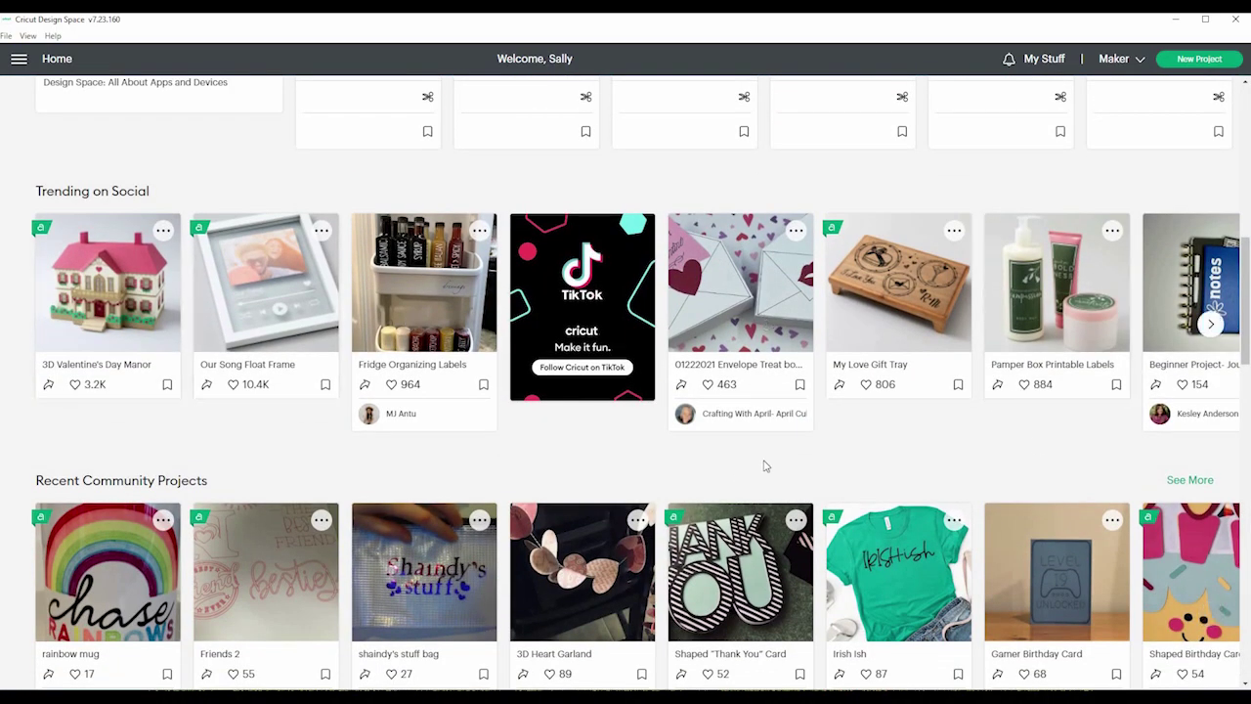
{"action": "scroll", "coordinate": [763, 463], "scroll_direction": "down", "scroll_amount": 1}
{"action": "scroll", "coordinate": [765, 468], "scroll_direction": "down", "scroll_amount": 2}
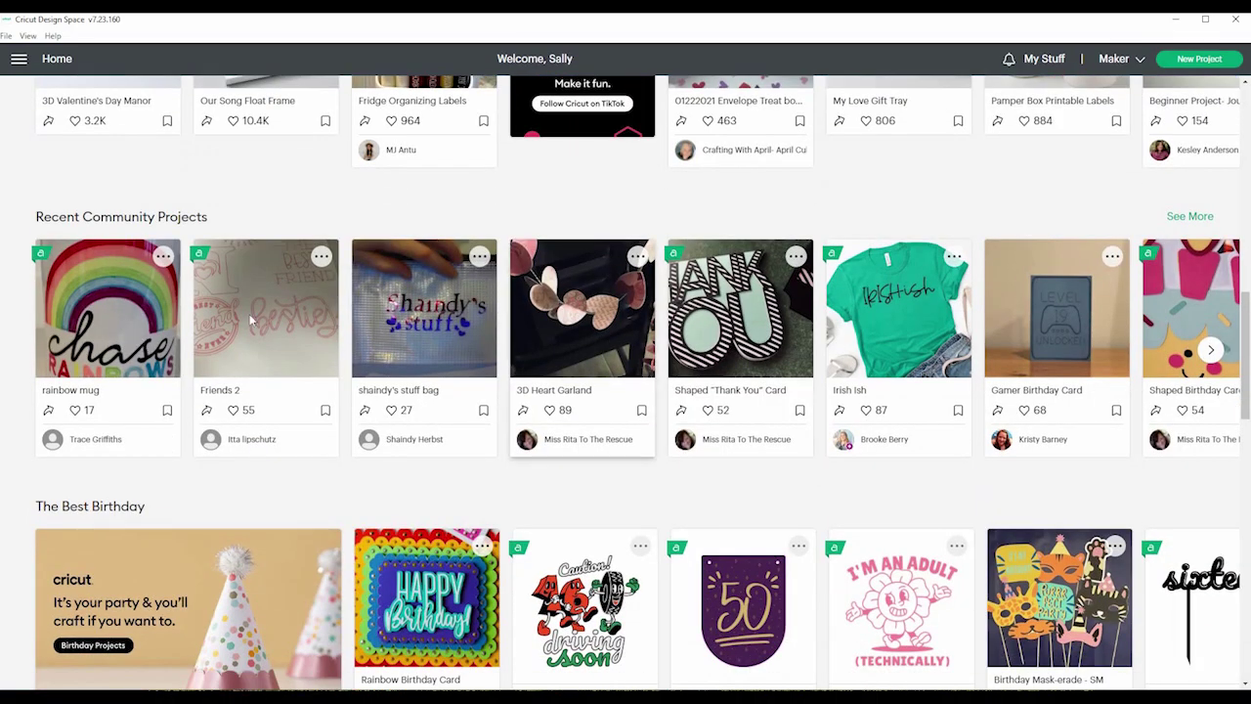
{"action": "scroll", "coordinate": [768, 427], "scroll_direction": "down", "scroll_amount": 6}
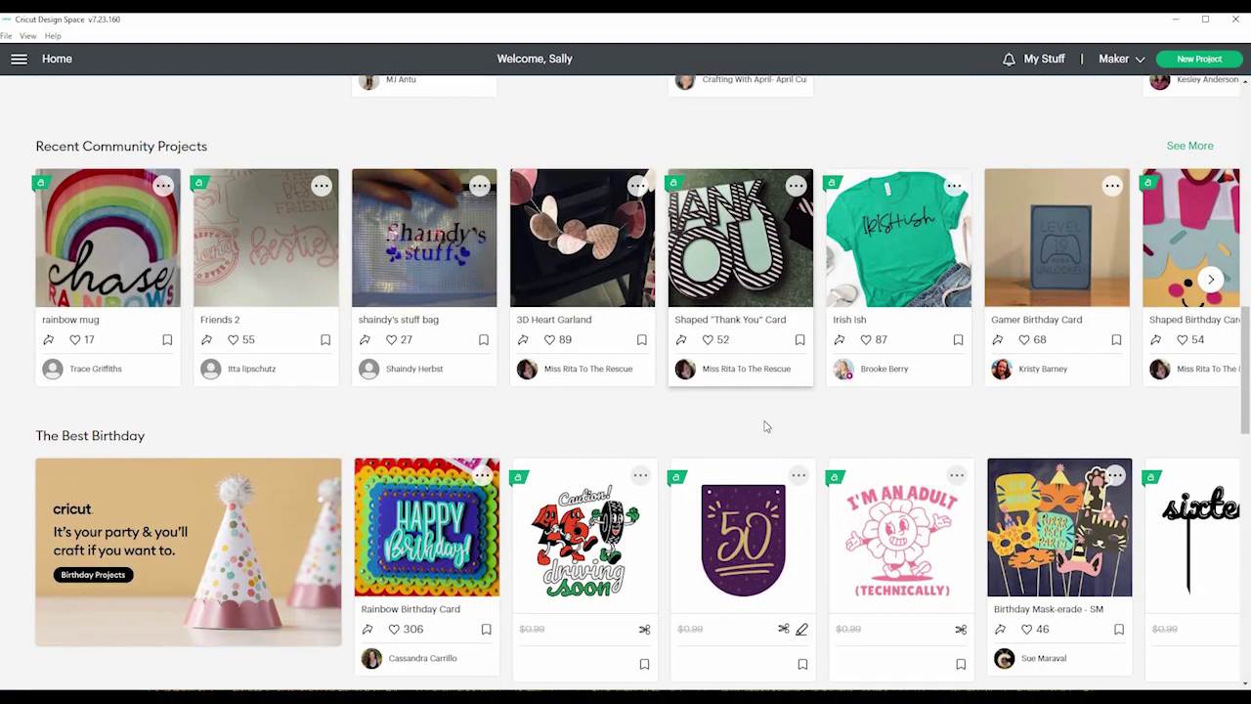
{"action": "scroll", "coordinate": [767, 426], "scroll_direction": "down", "scroll_amount": 9}
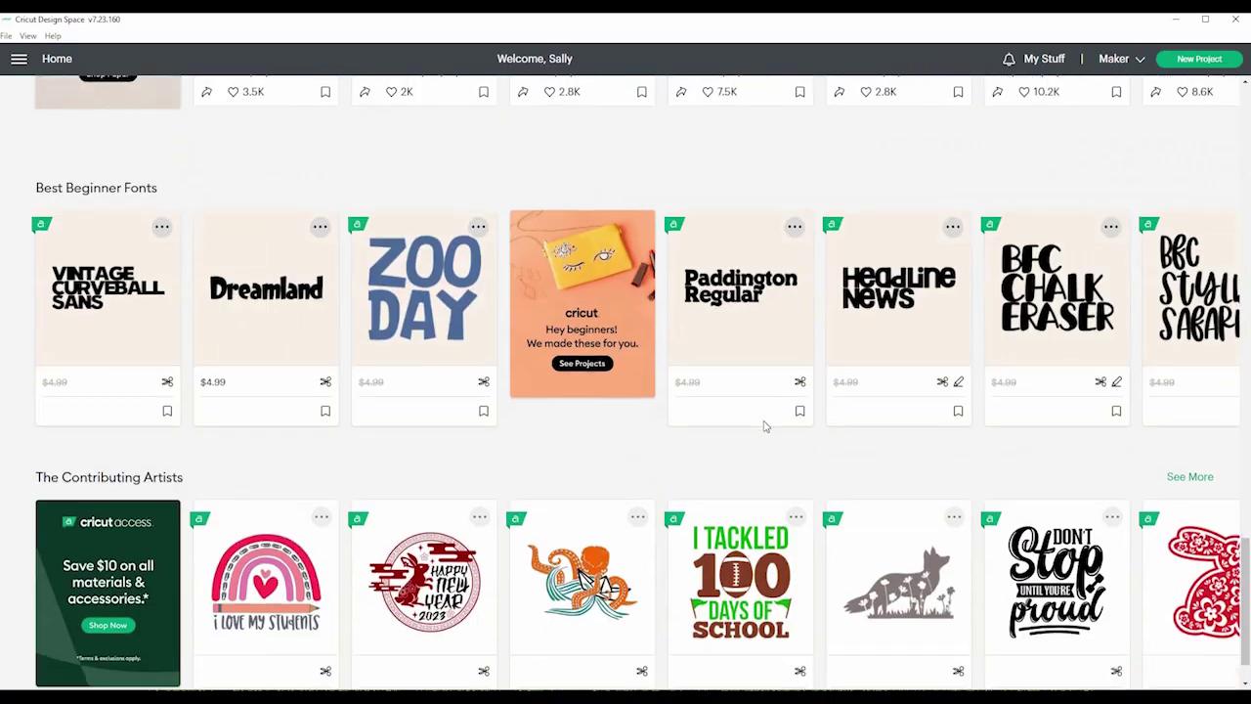
{"action": "scroll", "coordinate": [766, 427], "scroll_direction": "up", "scroll_amount": 6}
{"action": "scroll", "coordinate": [765, 427], "scroll_direction": "up", "scroll_amount": 15}
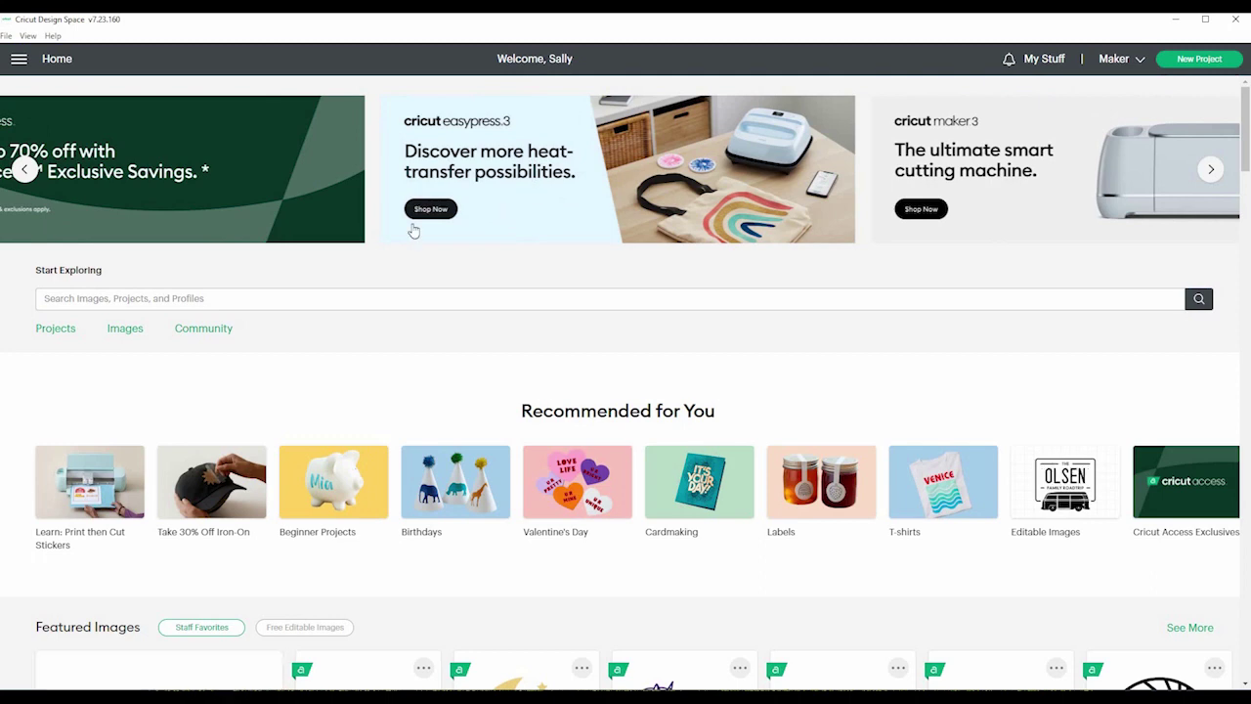
Step: Reopen and dismiss the navigation menu, then start a new untitled project
{"action": "left_click", "coordinate": [17, 61]}
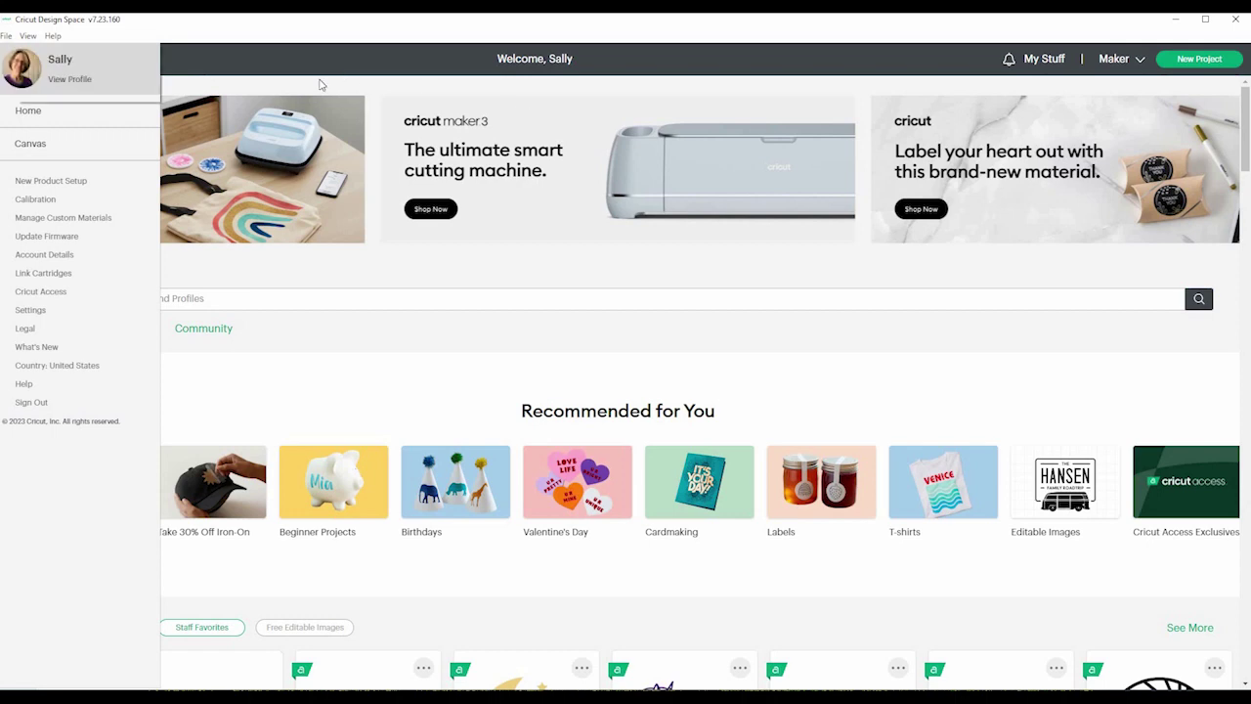
{"action": "key", "text": "alt+v"}
{"action": "key", "text": "Escape"}
{"action": "left_click", "coordinate": [491, 118]}
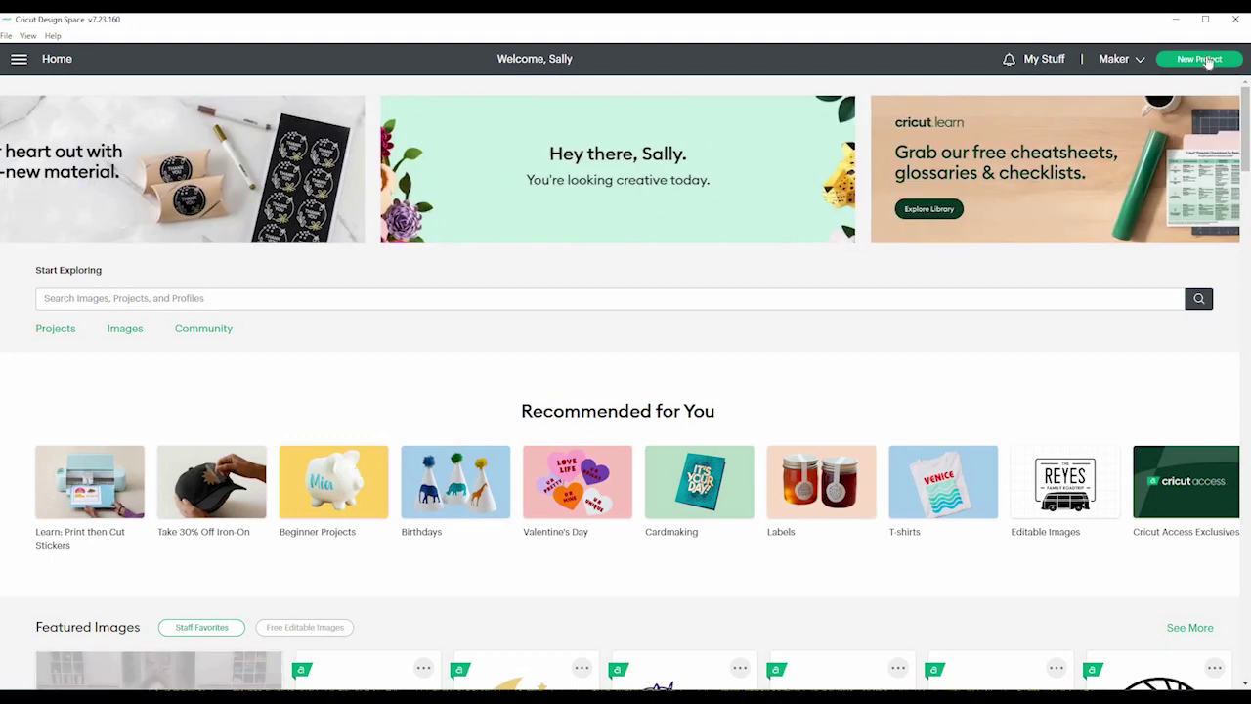
{"action": "left_click", "coordinate": [1200, 59]}
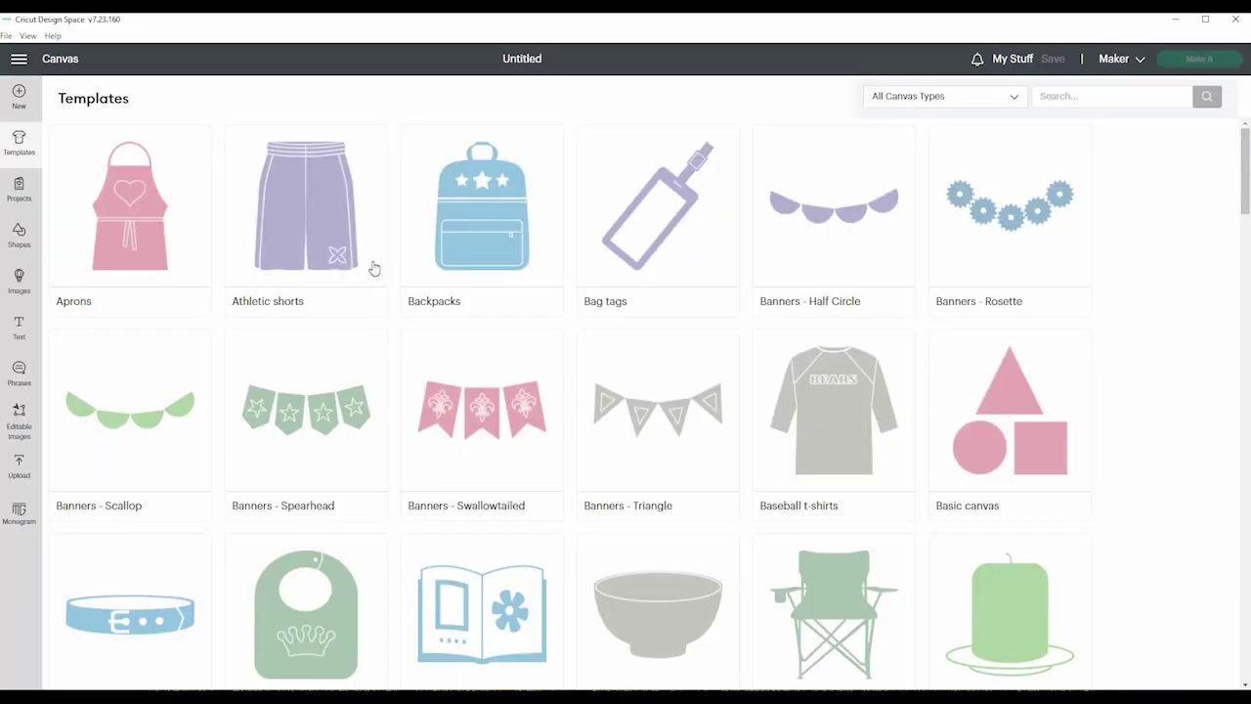
{"action": "left_click", "coordinate": [19, 95]}
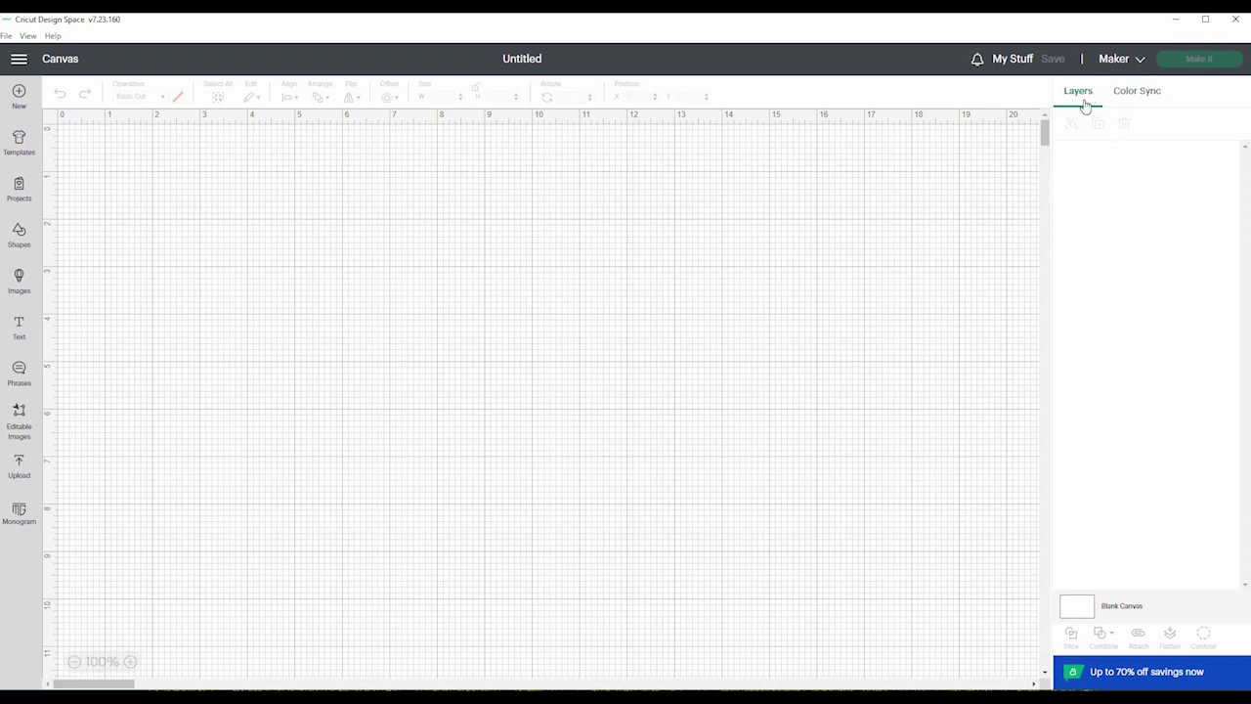
{"action": "left_click", "coordinate": [1137, 93]}
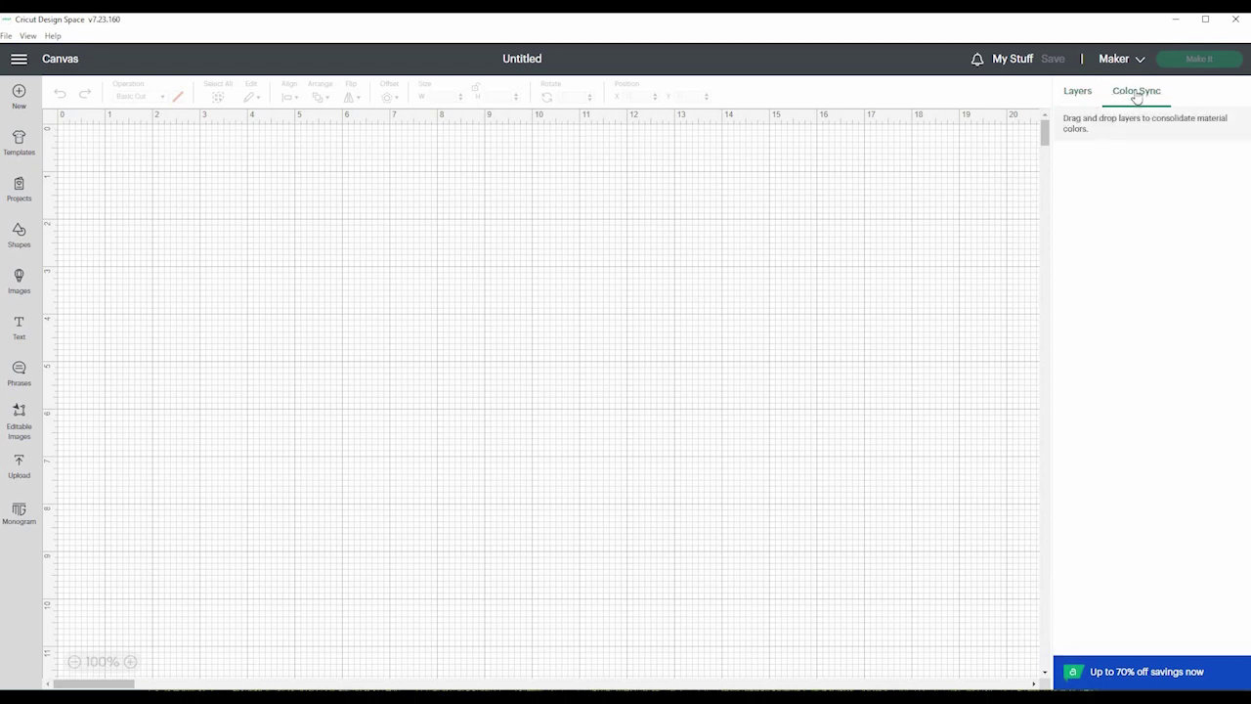
{"action": "left_click", "coordinate": [1080, 93]}
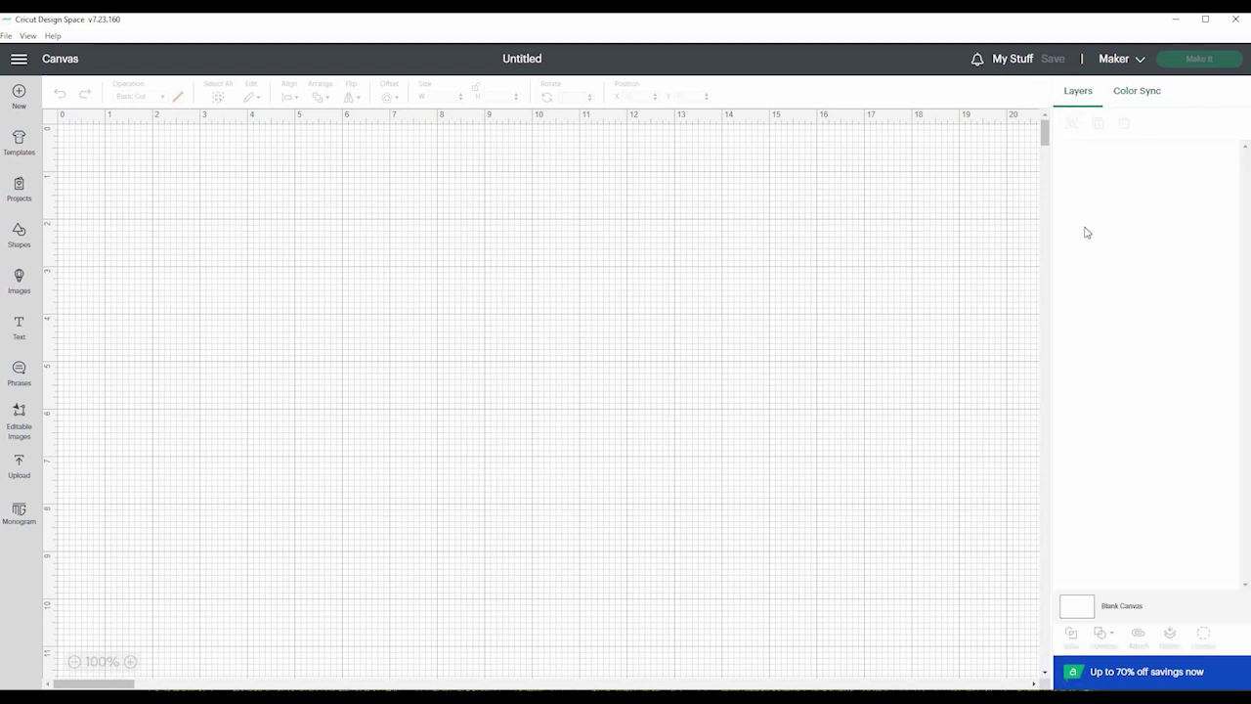
Step: Filter templates to Fashion and place Classic t-shirts (Men Short sleeve, Small) on the canvas
{"action": "left_click", "coordinate": [18, 142]}
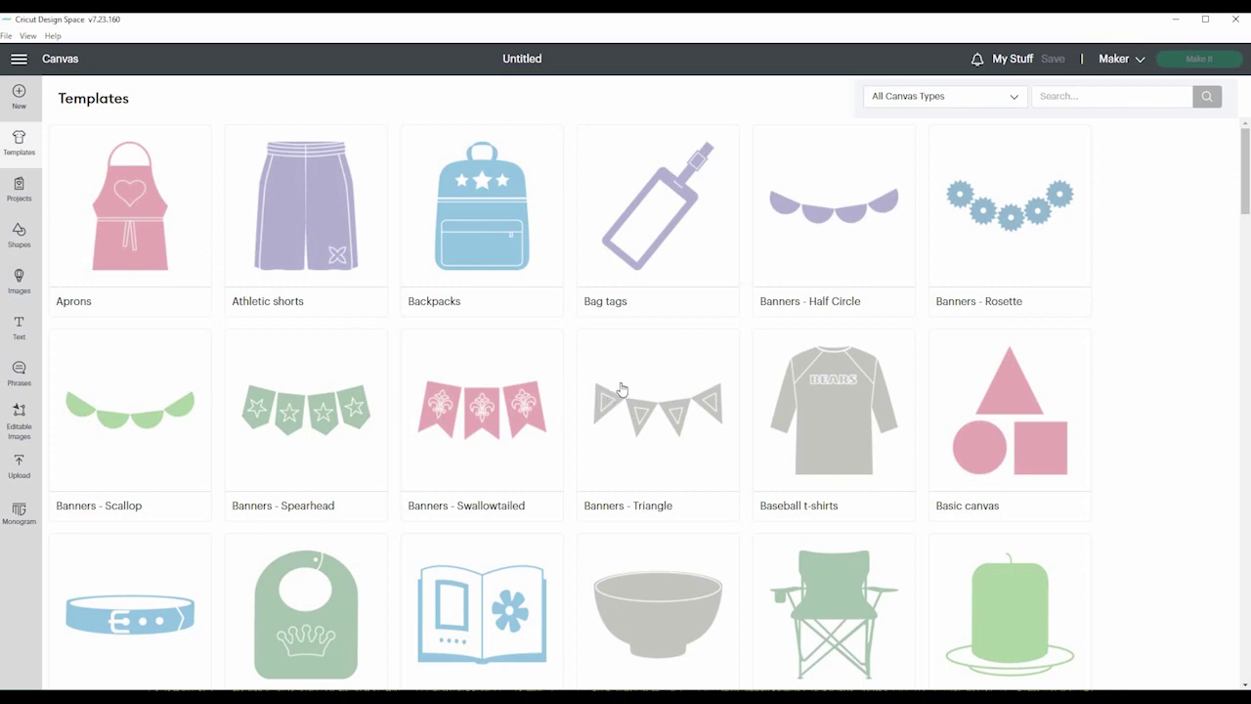
{"action": "scroll", "coordinate": [620, 389], "scroll_direction": "down", "scroll_amount": 5}
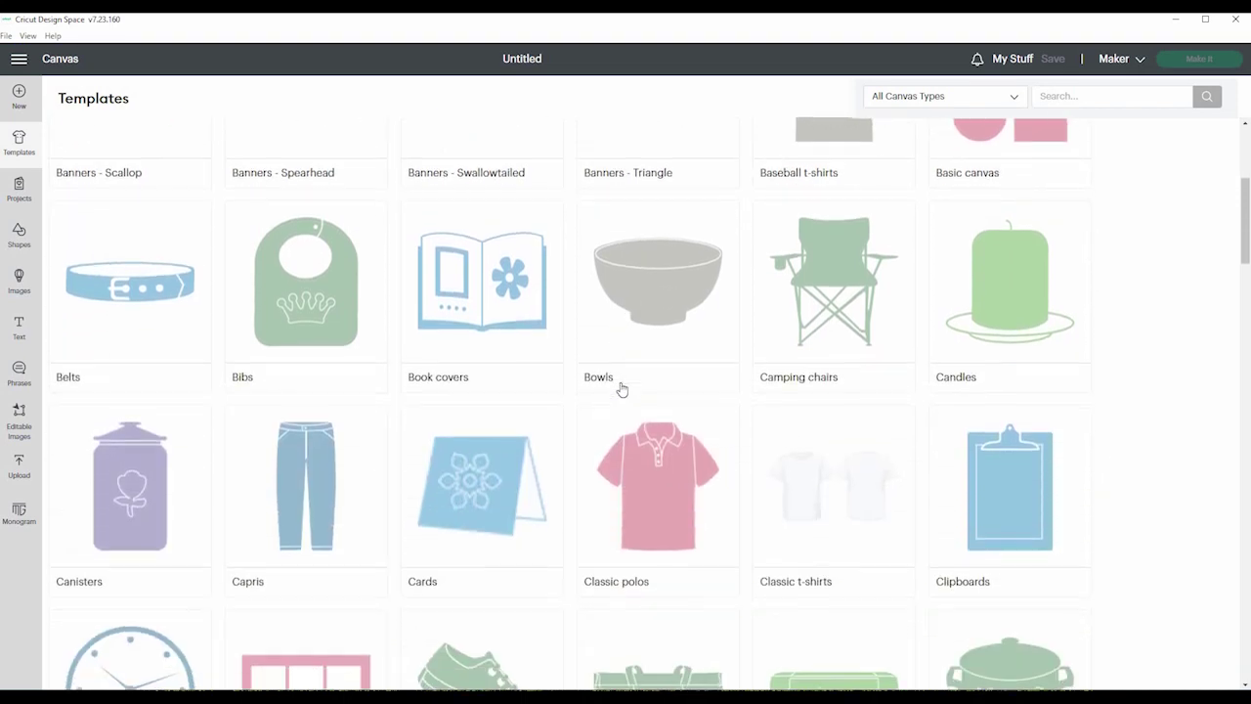
{"action": "scroll", "coordinate": [621, 389], "scroll_direction": "down", "scroll_amount": 2}
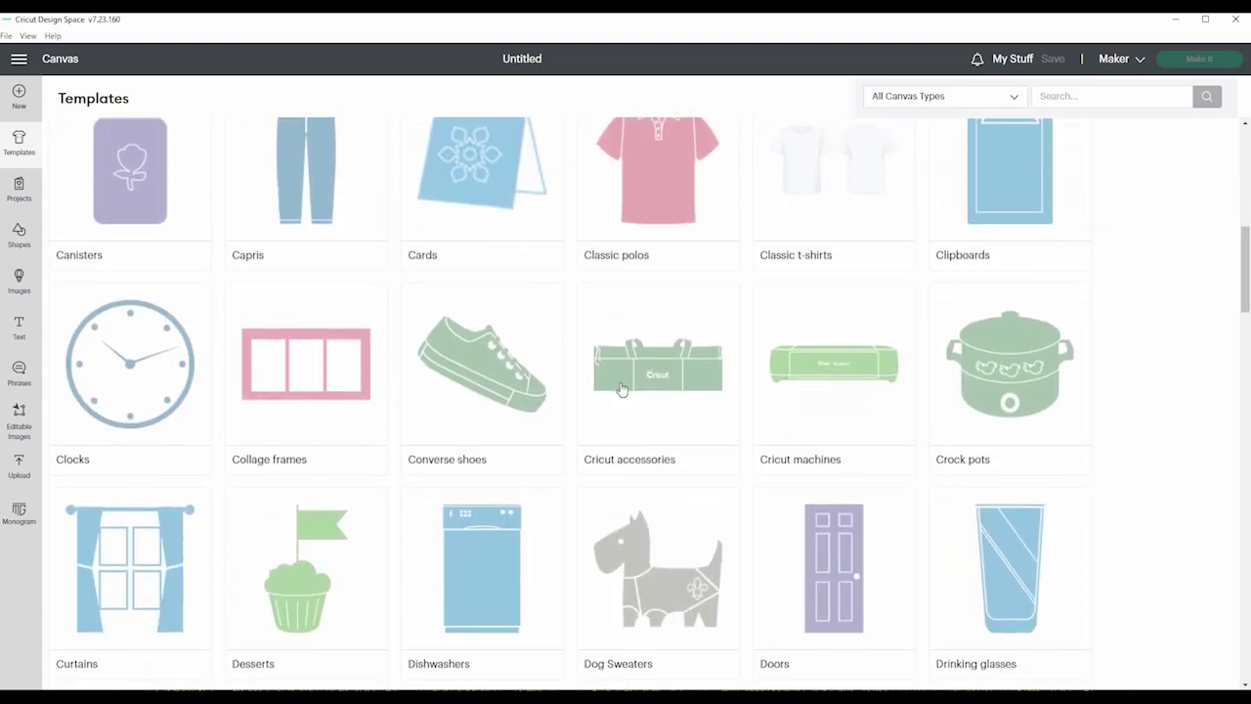
{"action": "scroll", "coordinate": [620, 389], "scroll_direction": "down", "scroll_amount": 3}
{"action": "scroll", "coordinate": [621, 389], "scroll_direction": "up", "scroll_amount": 3}
{"action": "scroll", "coordinate": [621, 389], "scroll_direction": "up", "scroll_amount": 7}
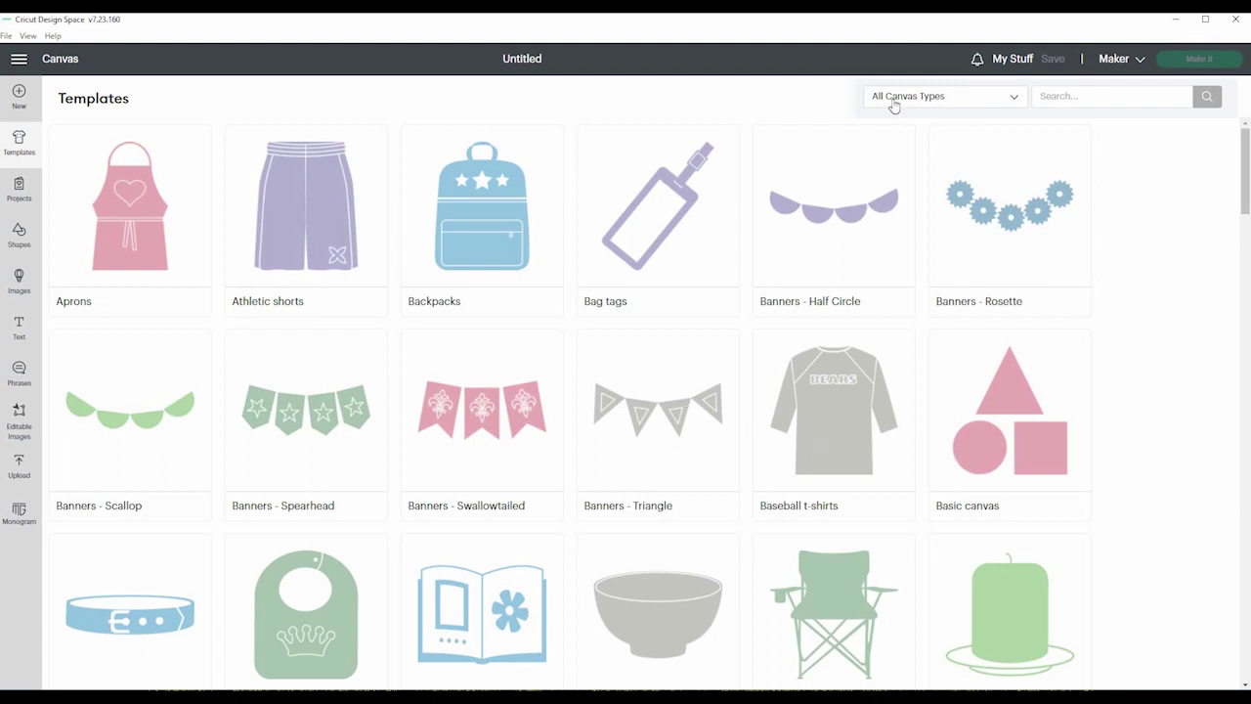
{"action": "left_click", "coordinate": [1015, 97]}
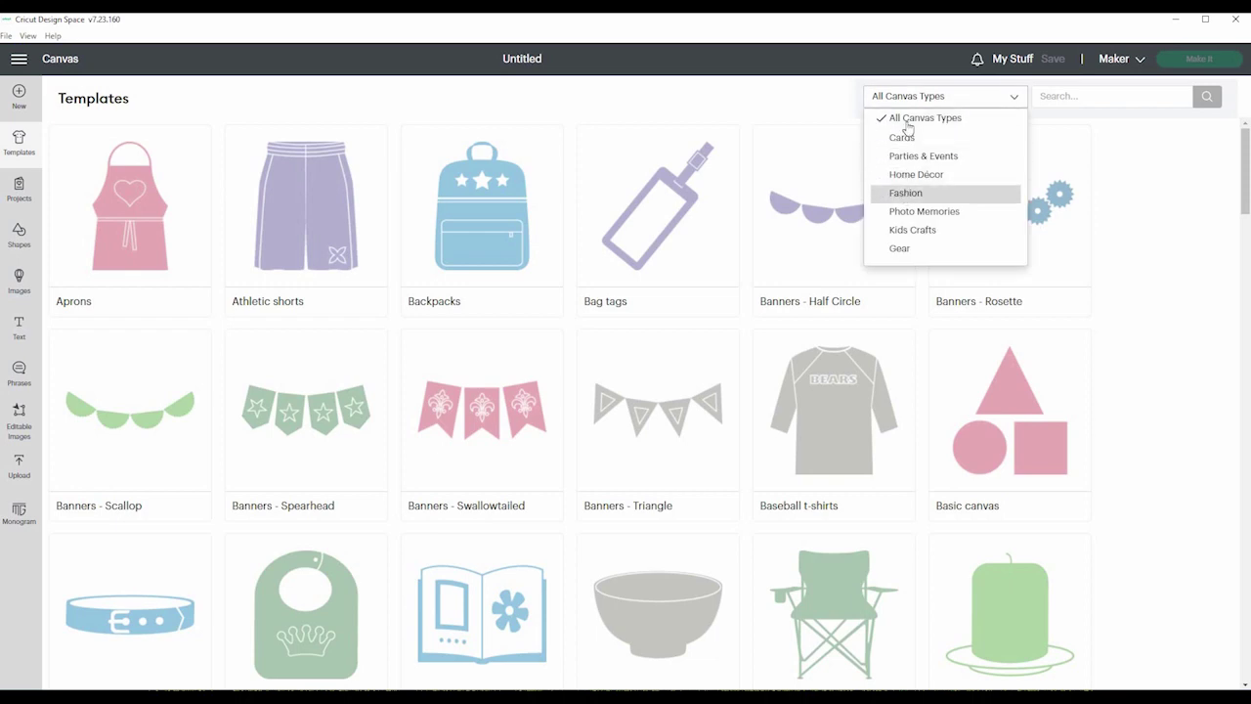
{"action": "left_click", "coordinate": [905, 193]}
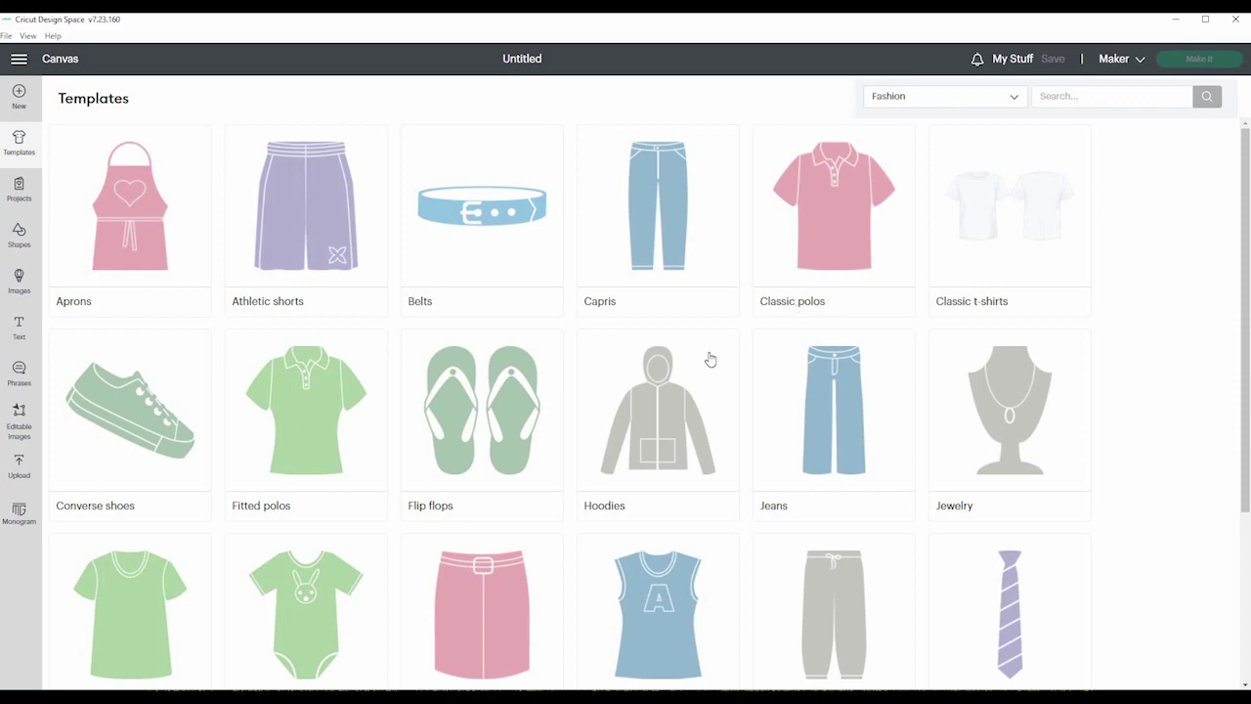
{"action": "left_click", "coordinate": [1009, 251]}
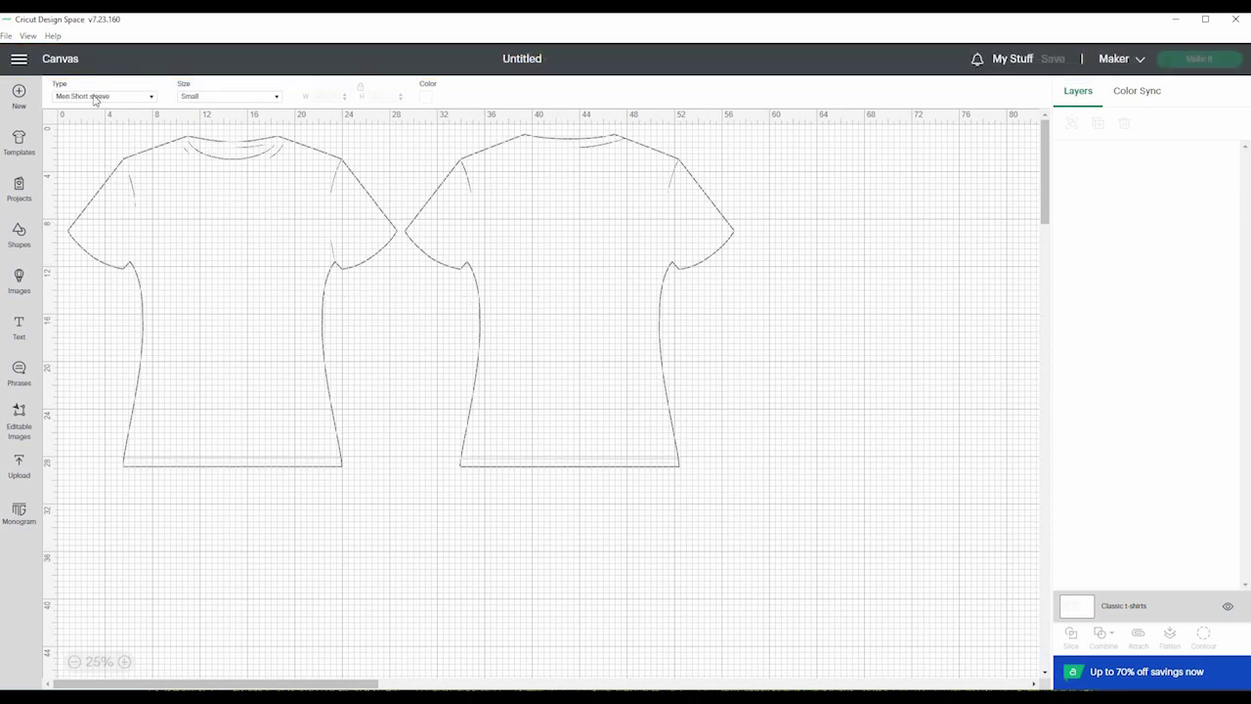
Step: Switch the t-shirt template to Women Short sleeve in X-large, then hide its layer
{"action": "left_click", "coordinate": [152, 98]}
{"action": "left_click", "coordinate": [103, 174]}
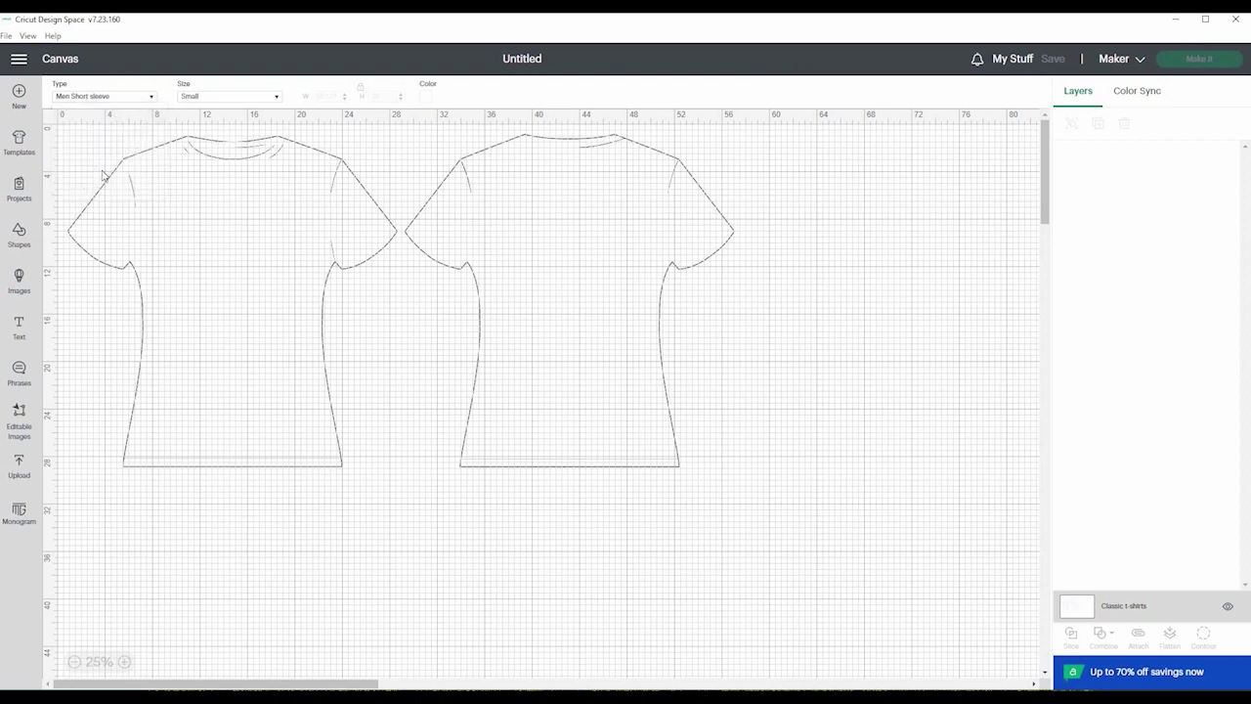
{"action": "left_click", "coordinate": [271, 102]}
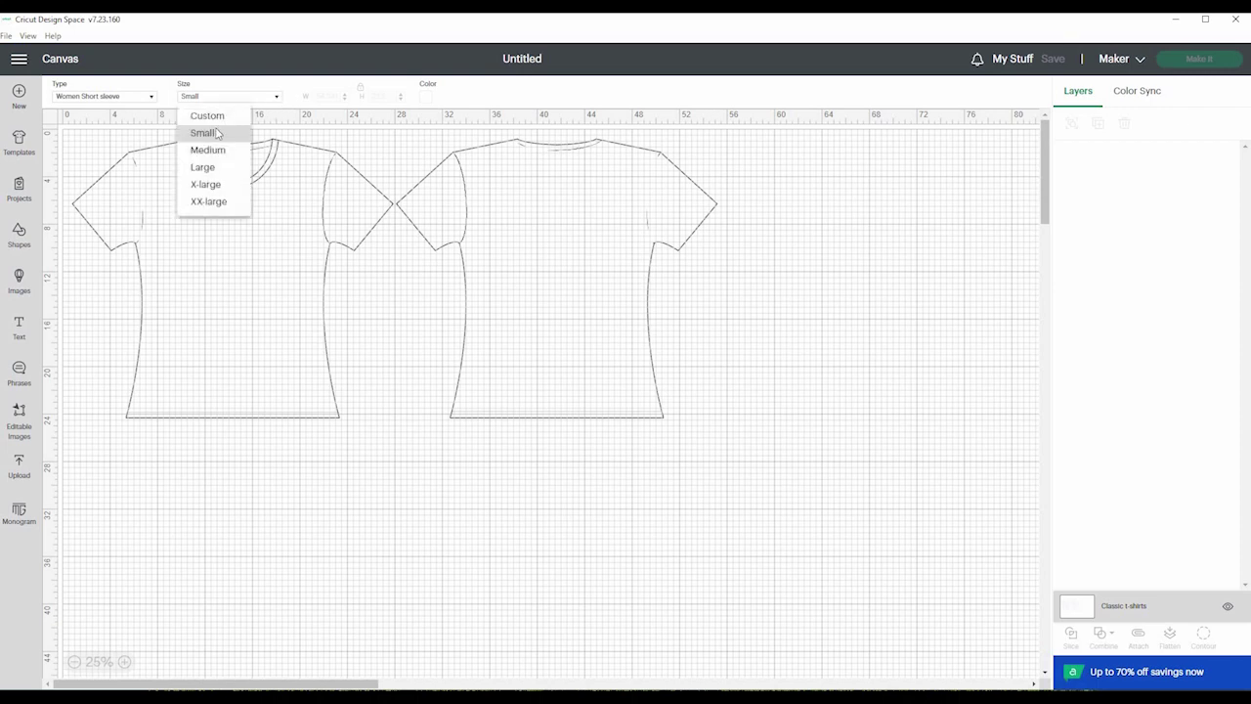
{"action": "left_click", "coordinate": [206, 186]}
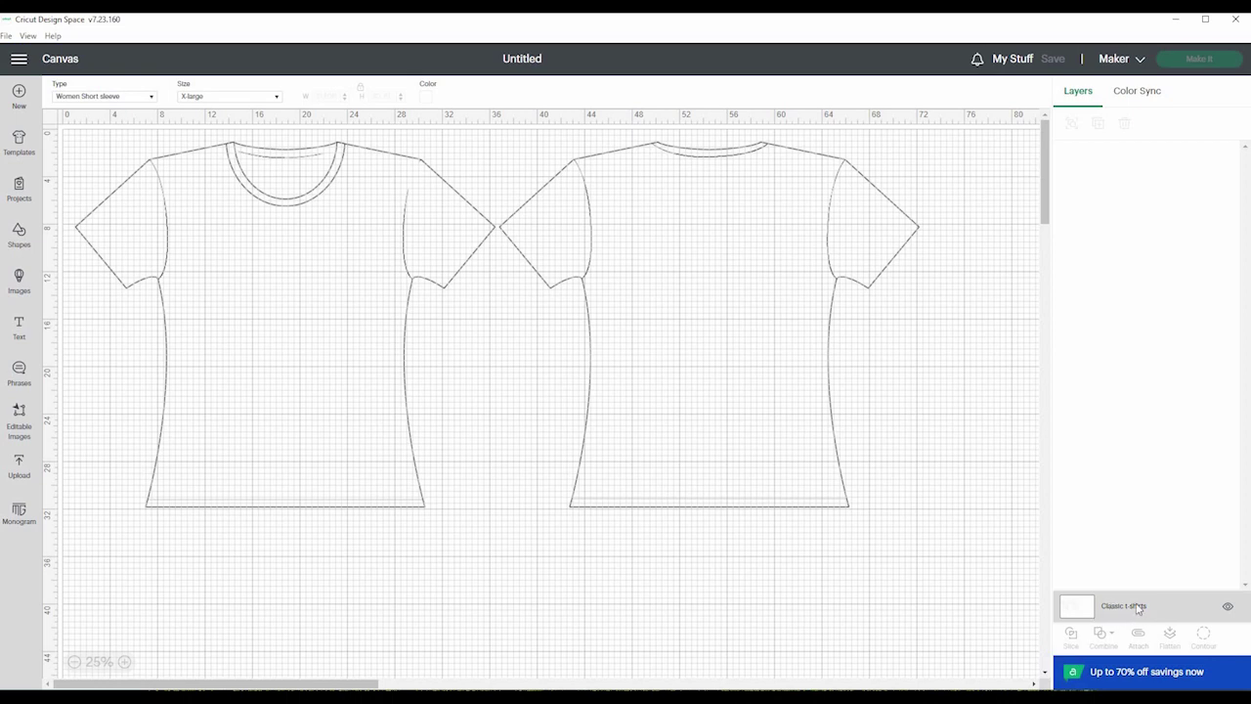
{"action": "left_click", "coordinate": [1228, 607]}
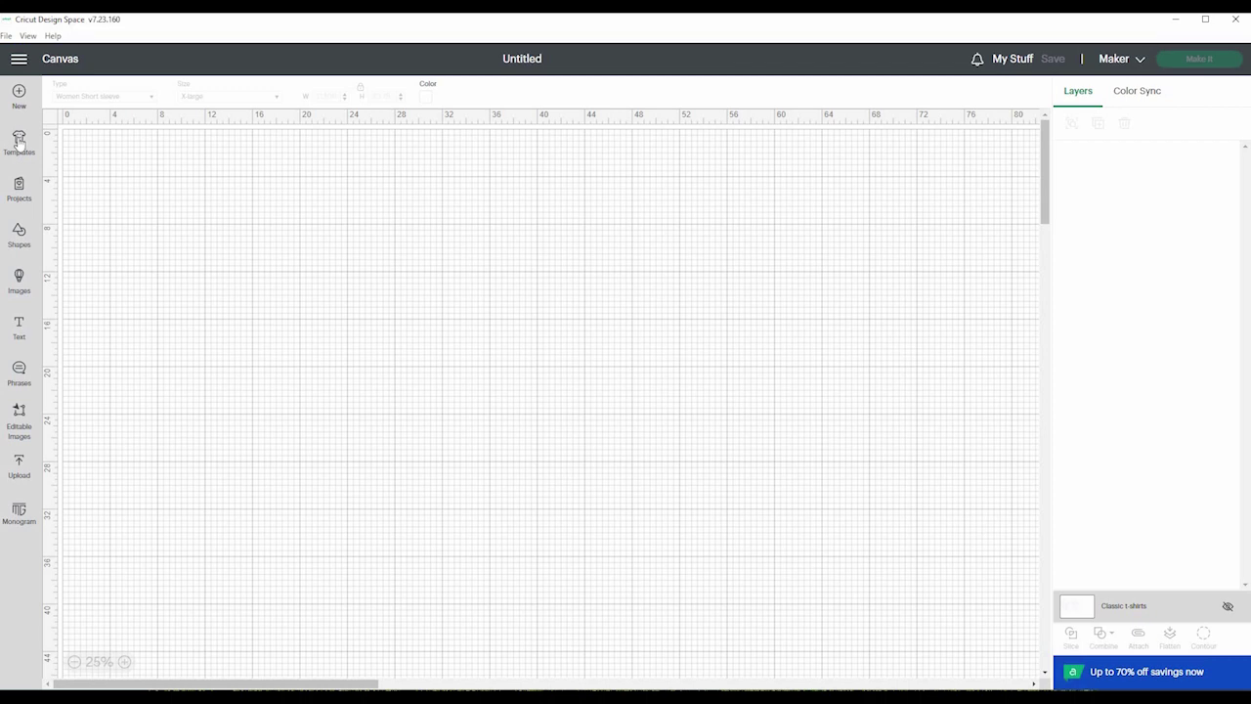
Step: Browse the Projects gallery and open the Year of the Rabbit Card details (Finished Size R10)
{"action": "left_click", "coordinate": [18, 189]}
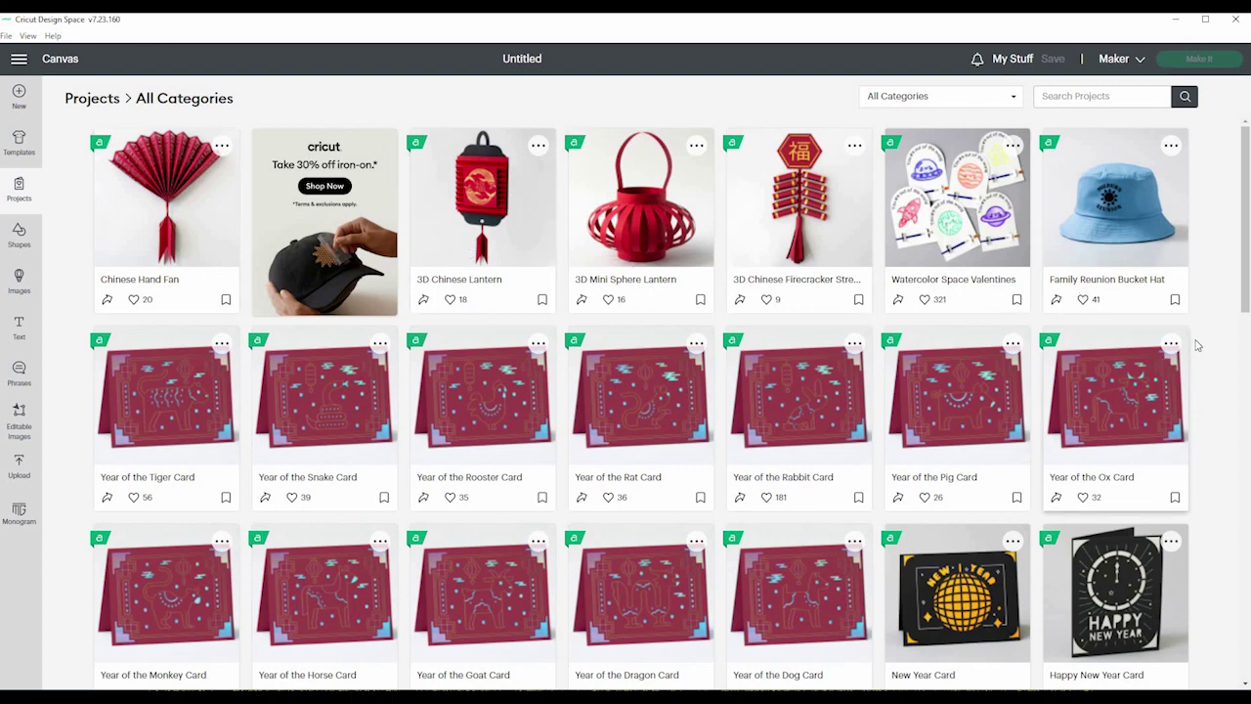
{"action": "scroll", "coordinate": [1207, 341], "scroll_direction": "down", "scroll_amount": 3}
{"action": "scroll", "coordinate": [1207, 340], "scroll_direction": "up", "scroll_amount": 2}
{"action": "scroll", "coordinate": [1207, 340], "scroll_direction": "down", "scroll_amount": 1}
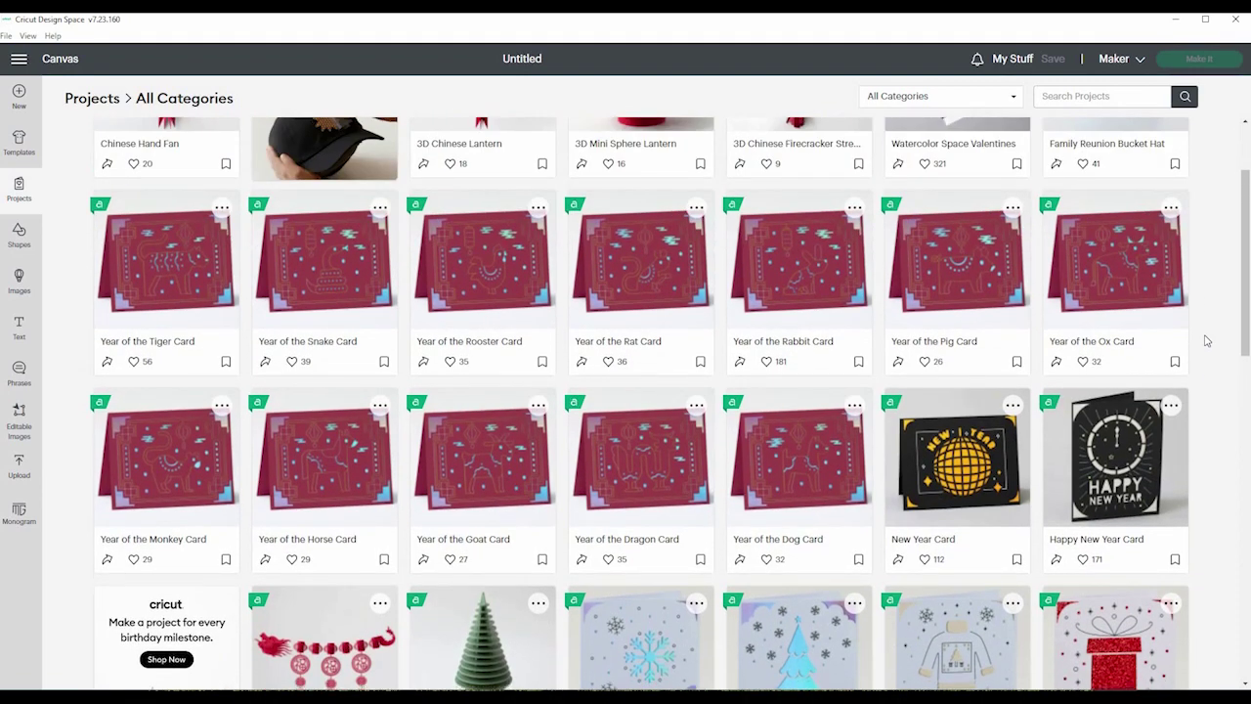
{"action": "scroll", "coordinate": [1207, 341], "scroll_direction": "down", "scroll_amount": 3}
{"action": "scroll", "coordinate": [1207, 341], "scroll_direction": "up", "scroll_amount": 3}
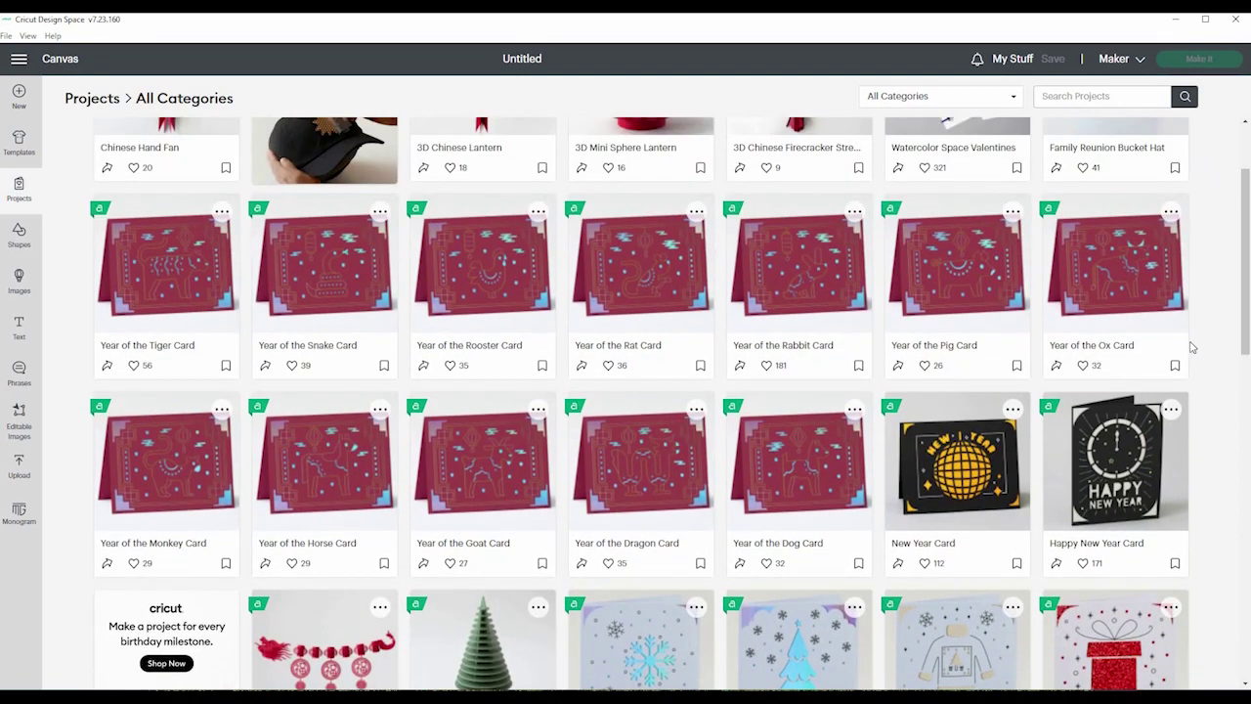
{"action": "left_click", "coordinate": [803, 287]}
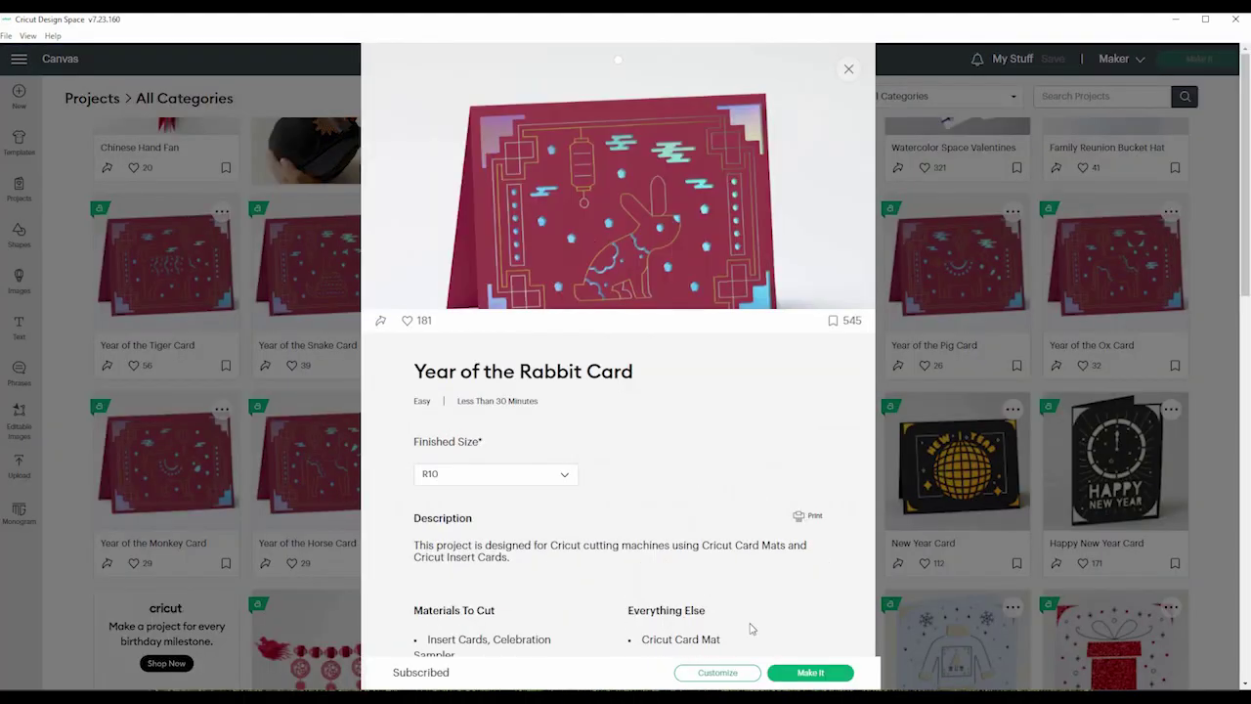
Step: Start making the Year of the Rabbit Card, review the Prepare mat screen, then cancel
{"action": "left_click", "coordinate": [810, 673]}
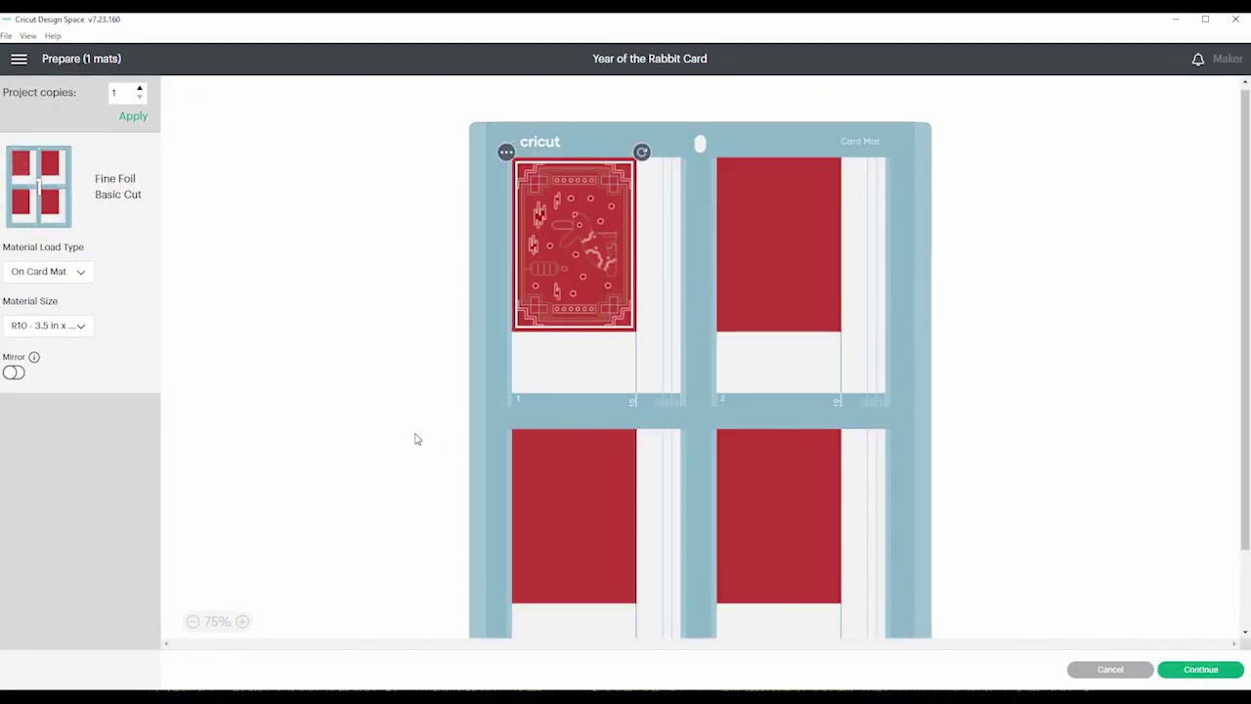
{"action": "scroll", "coordinate": [416, 439], "scroll_direction": "down", "scroll_amount": 1}
{"action": "scroll", "coordinate": [761, 513], "scroll_direction": "up", "scroll_amount": 1}
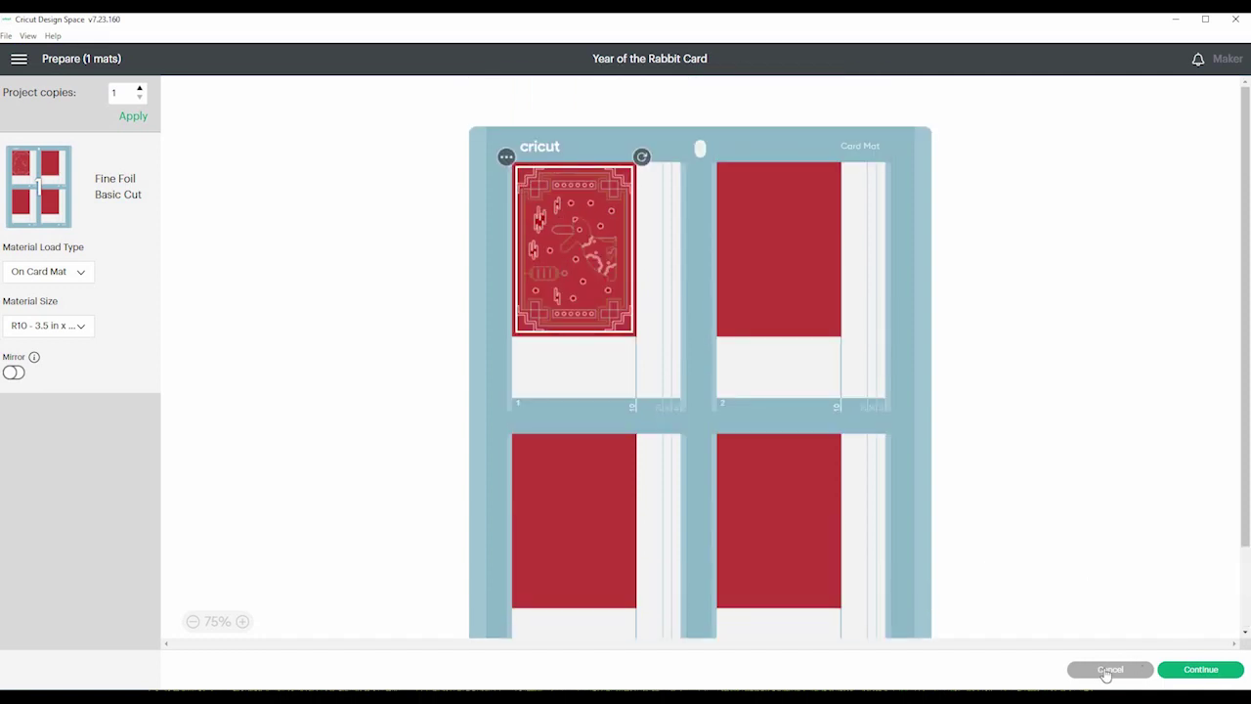
{"action": "left_click", "coordinate": [1107, 673]}
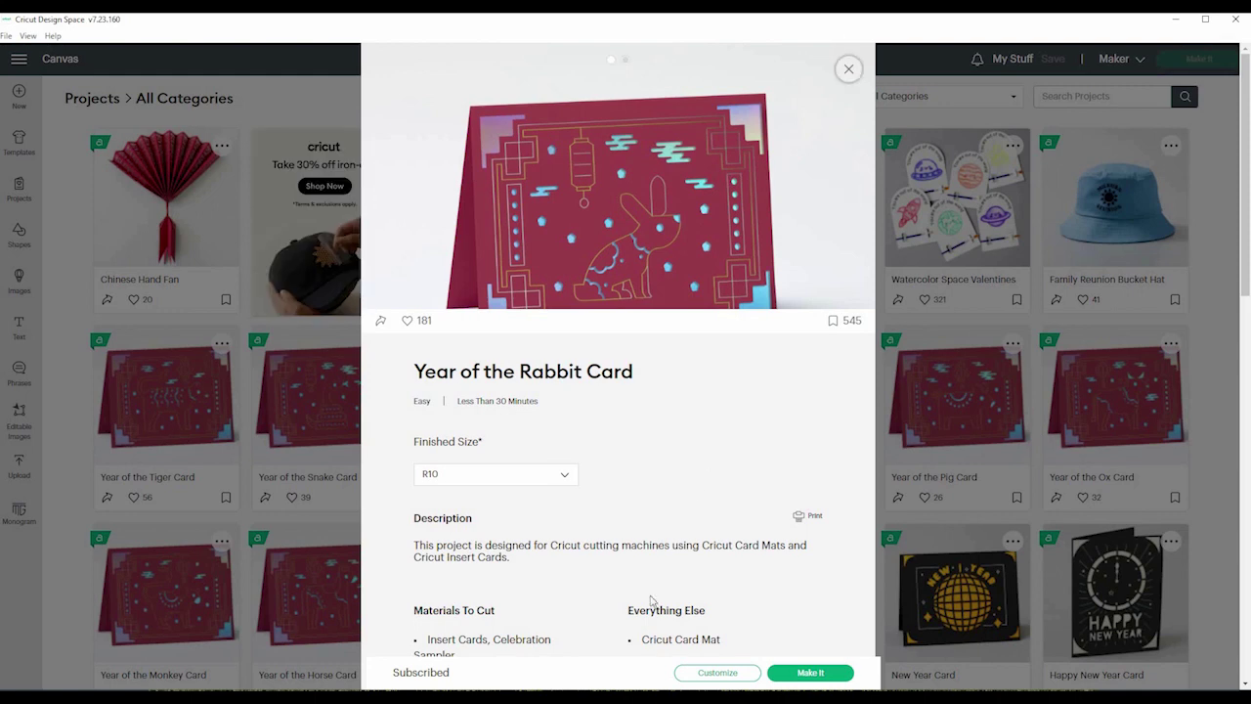
Step: Customize the rabbit card, select its Fine Foil and Basic Cut layers, then marquee-select everything
{"action": "left_click", "coordinate": [718, 674]}
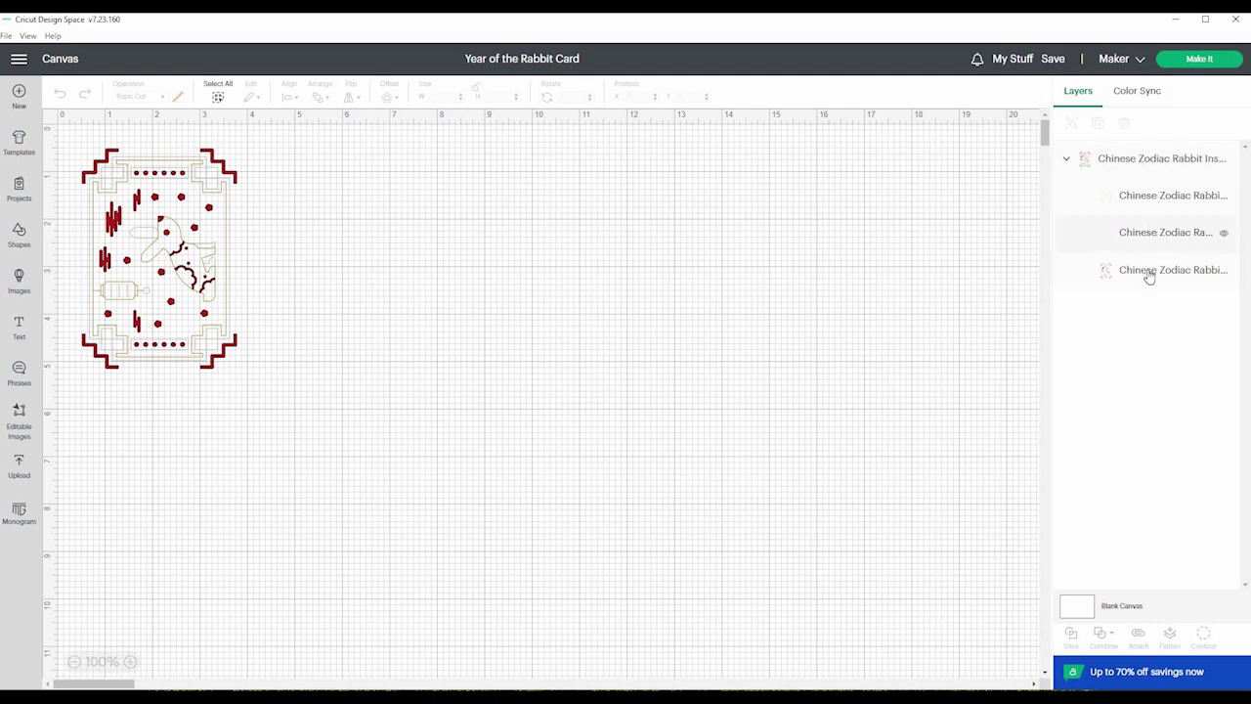
{"action": "left_click", "coordinate": [1154, 206]}
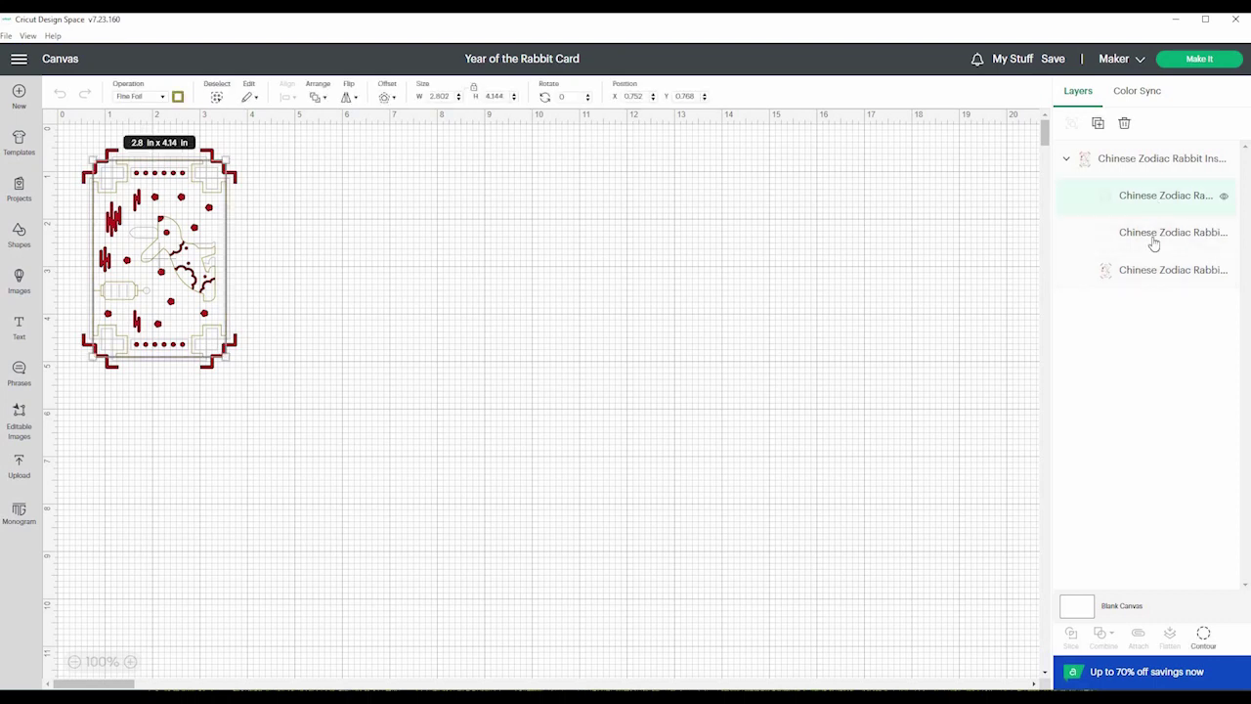
{"action": "left_click", "coordinate": [1155, 236]}
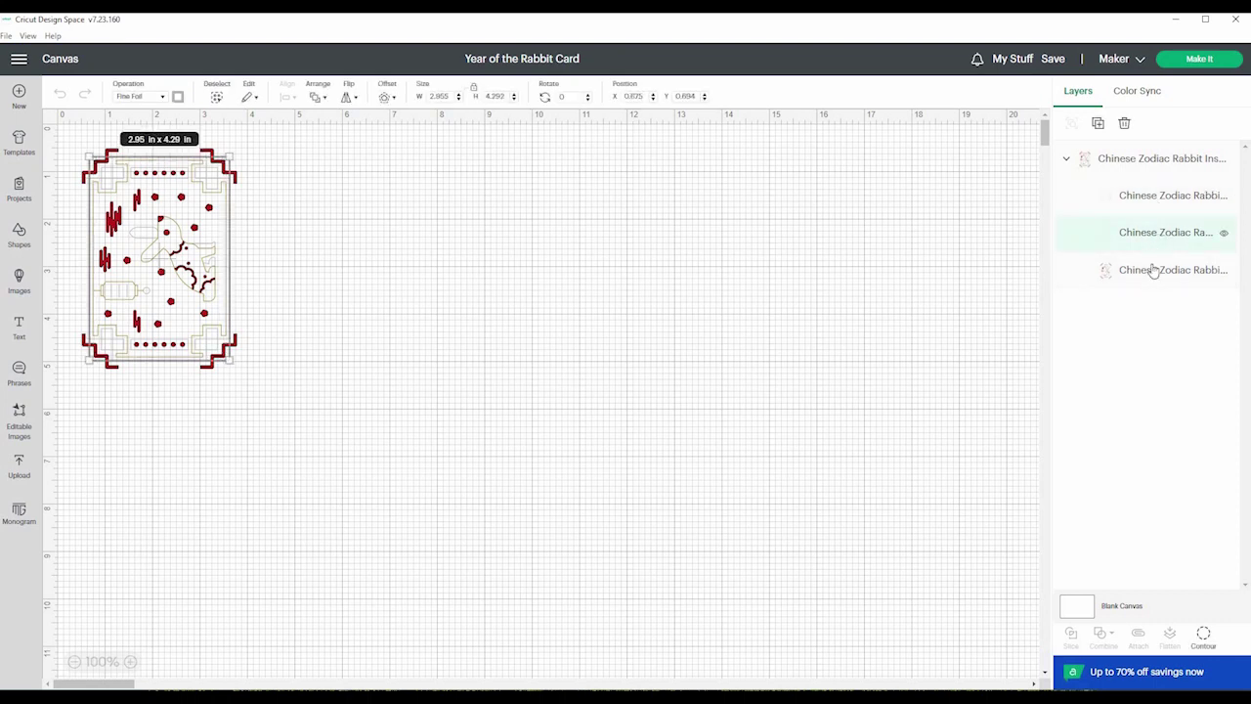
{"action": "left_click", "coordinate": [1154, 276]}
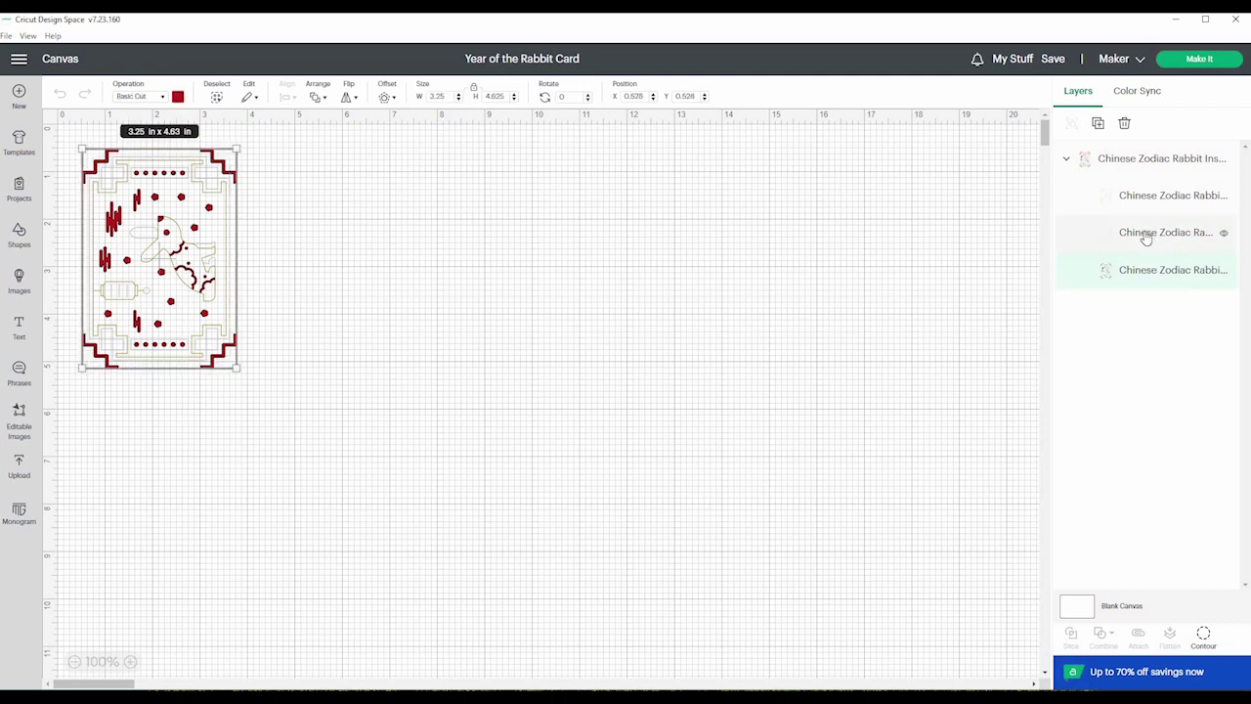
{"action": "left_click", "coordinate": [1149, 200]}
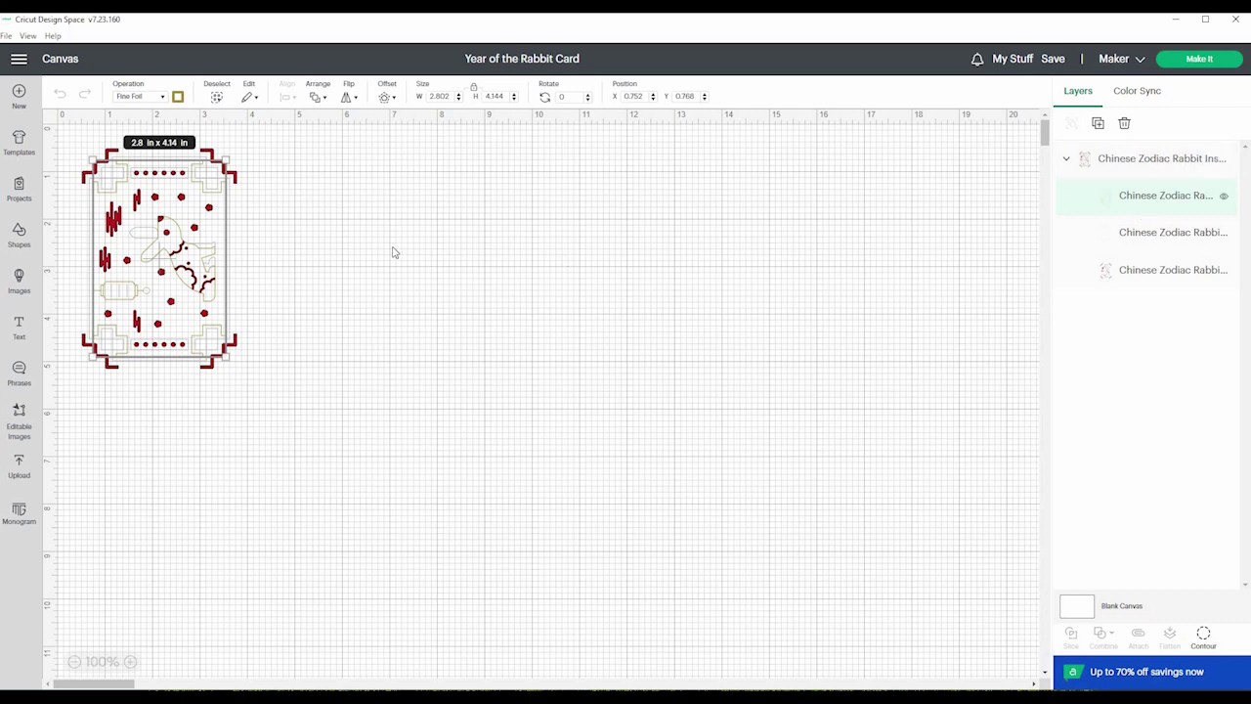
{"action": "left_click_drag", "start_coordinate": [251, 146], "coordinate": [105, 430]}
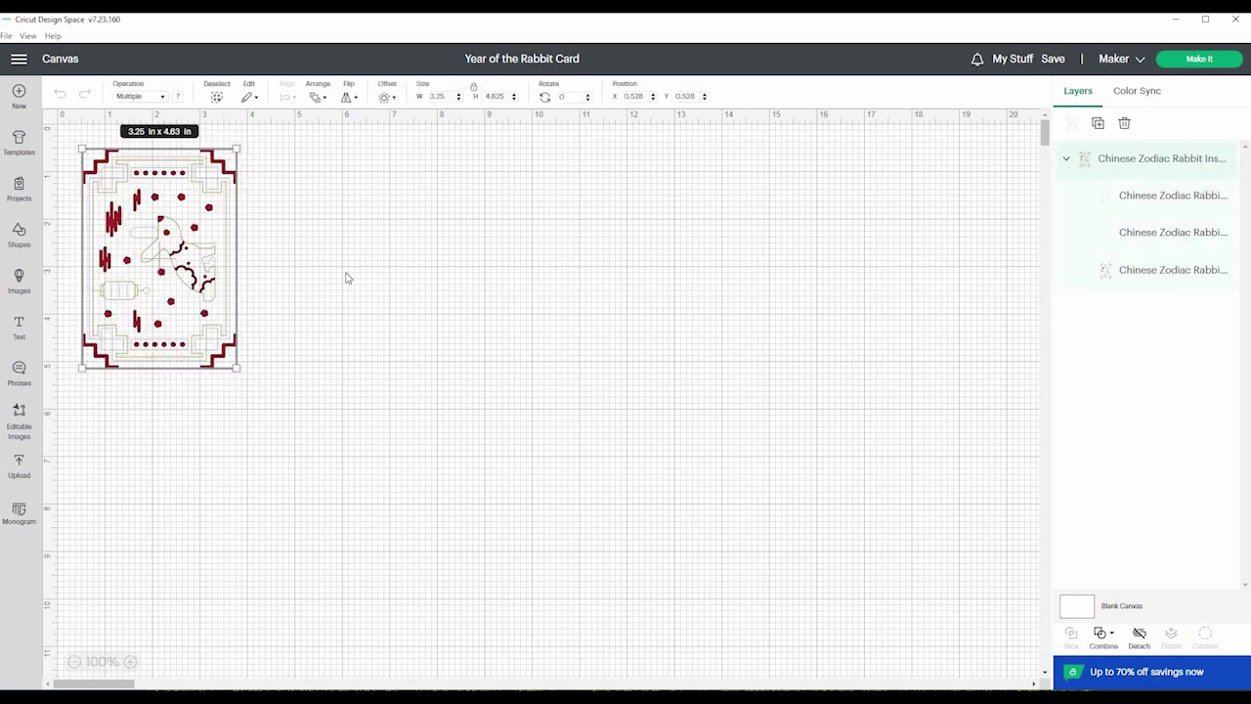
Step: Delete all the rabbit card pieces and scroll through the Shapes library
{"action": "left_click", "coordinate": [1124, 123]}
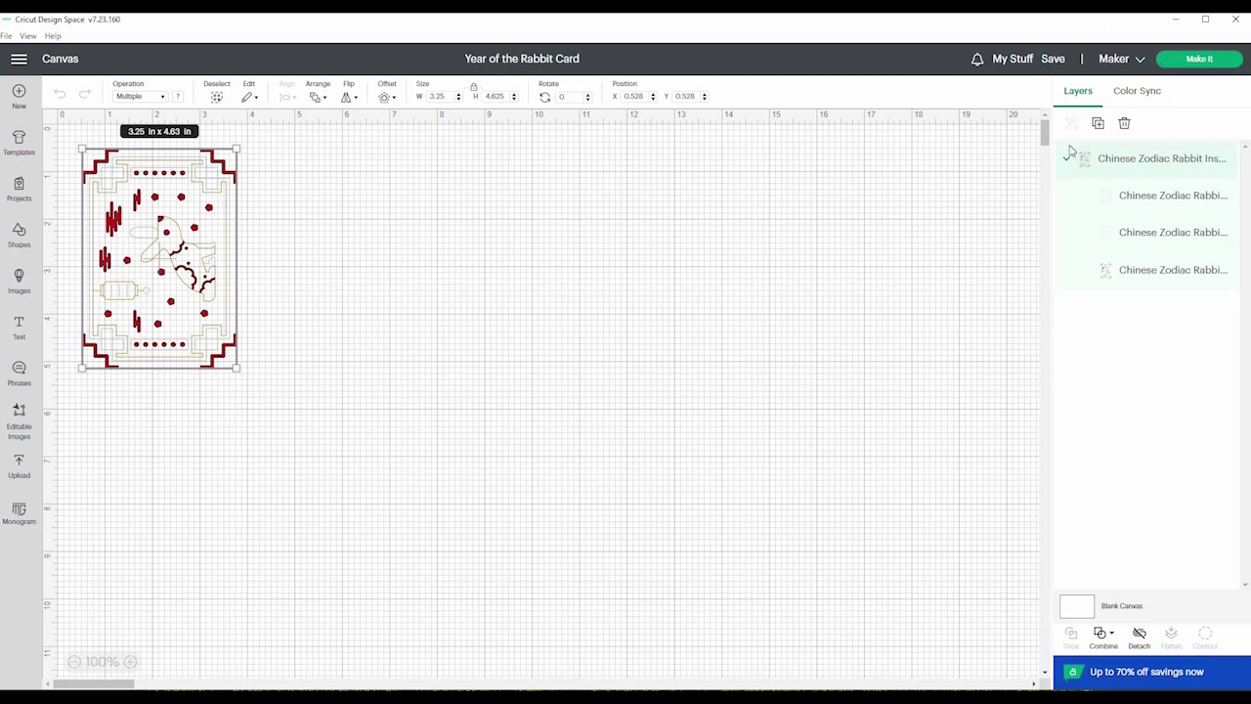
{"action": "left_click", "coordinate": [20, 238]}
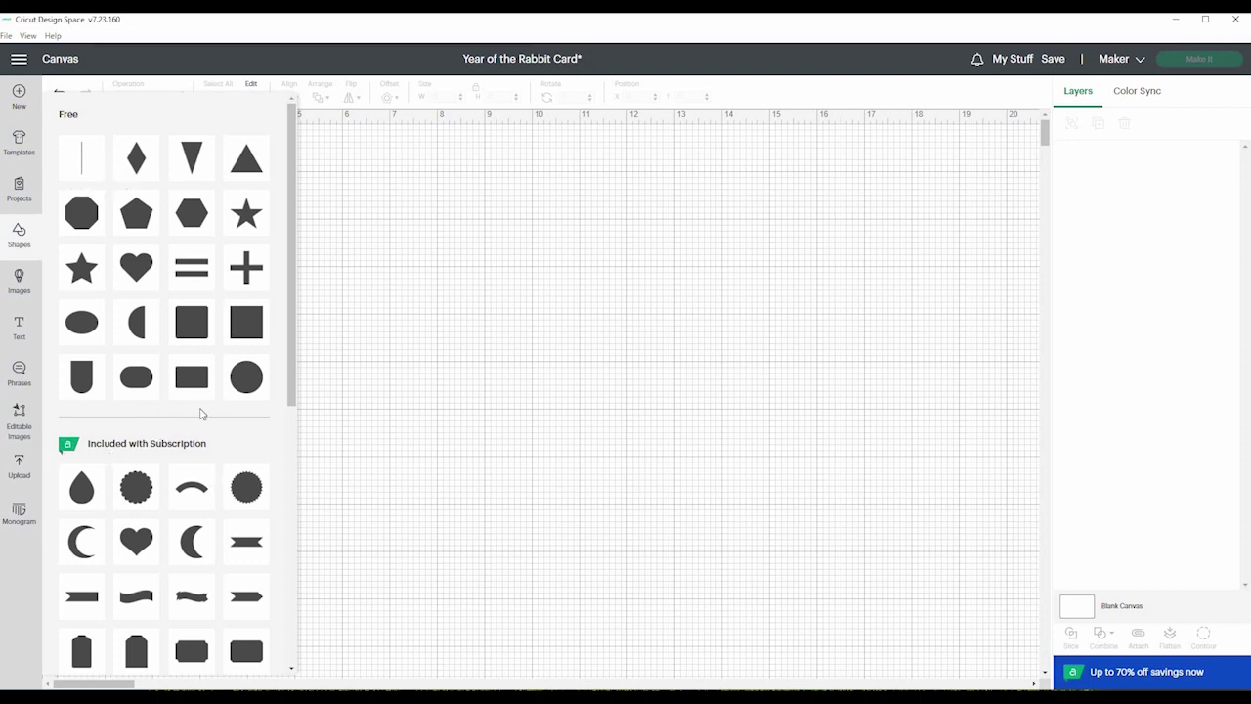
{"action": "scroll", "coordinate": [201, 412], "scroll_direction": "down", "scroll_amount": 5}
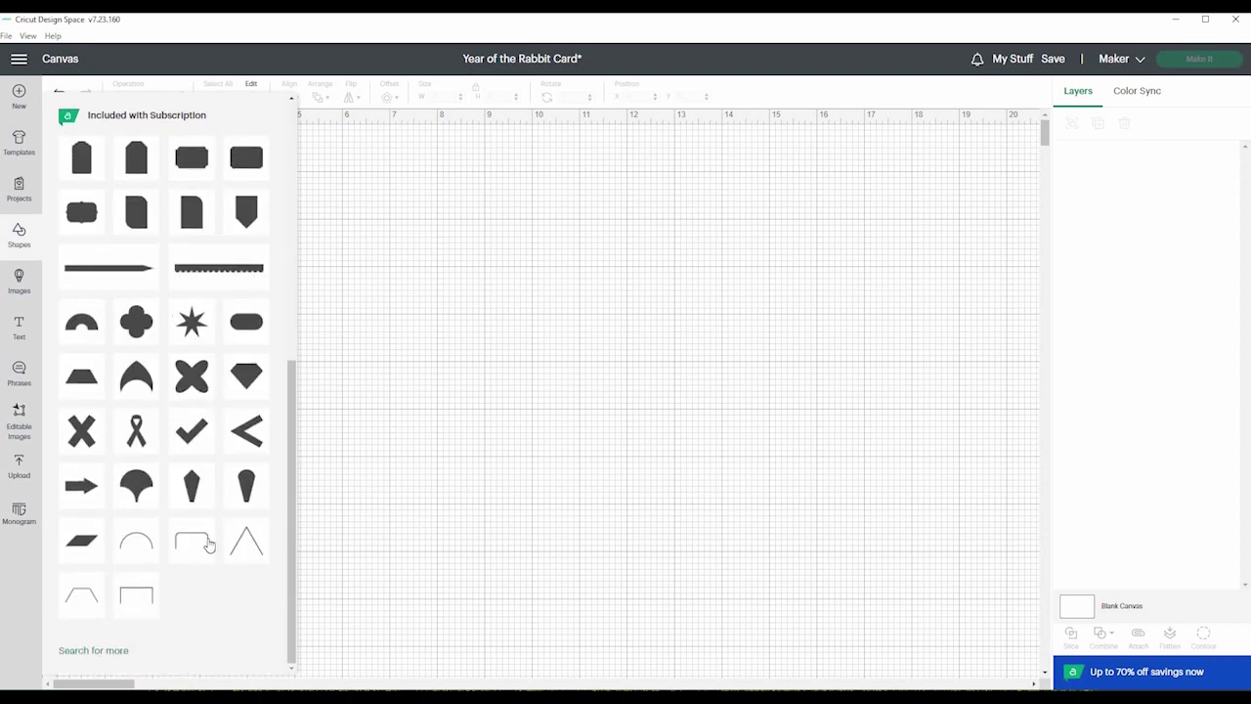
{"action": "left_click", "coordinate": [91, 651]}
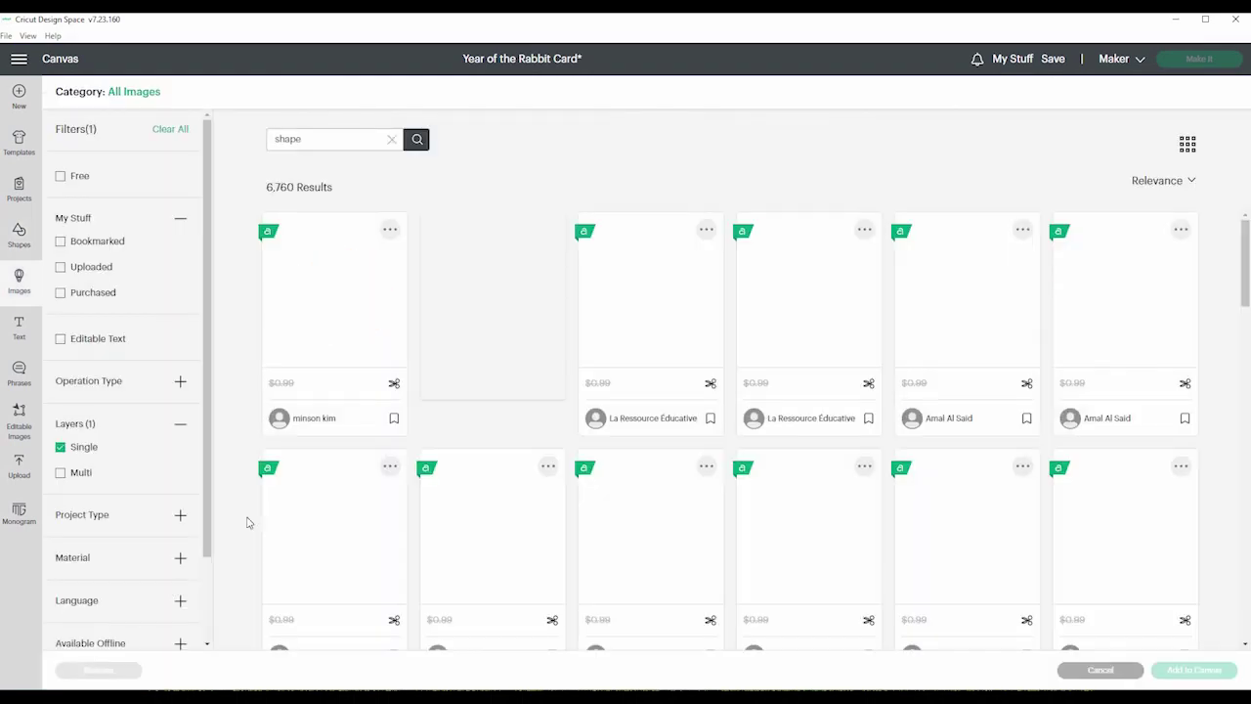
{"action": "scroll", "coordinate": [372, 249], "scroll_direction": "down", "scroll_amount": 7}
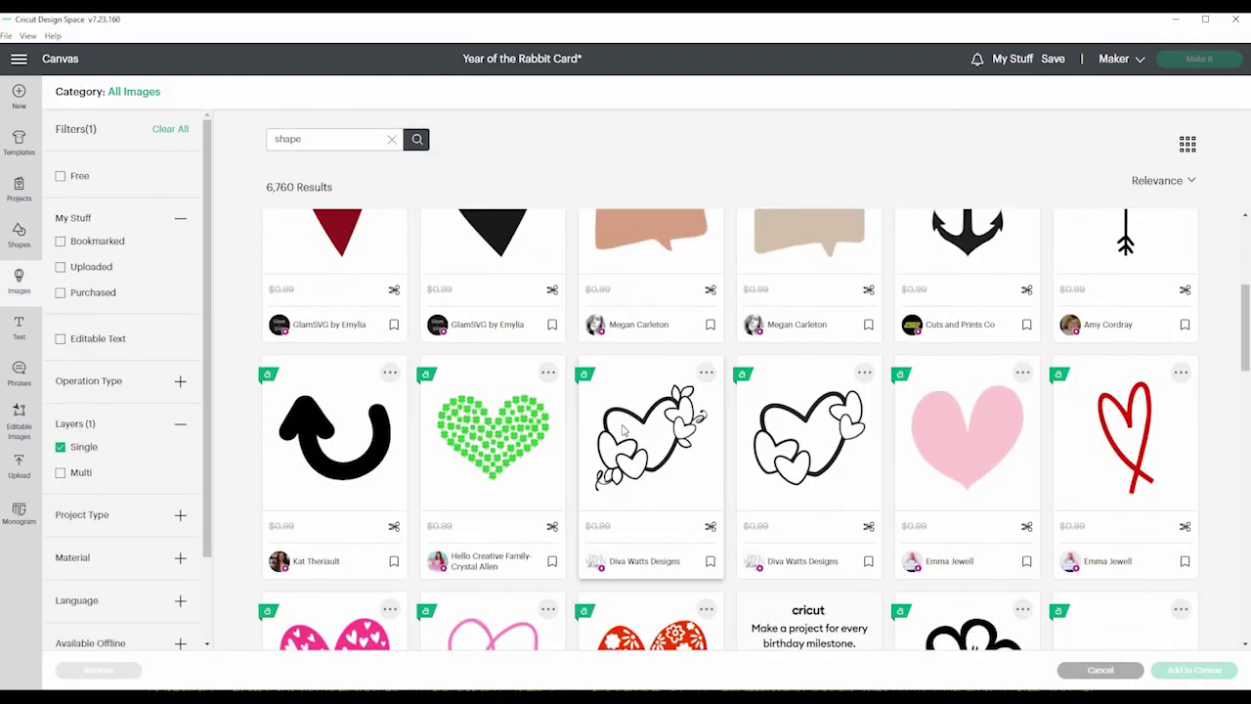
{"action": "scroll", "coordinate": [372, 248], "scroll_direction": "down", "scroll_amount": 5}
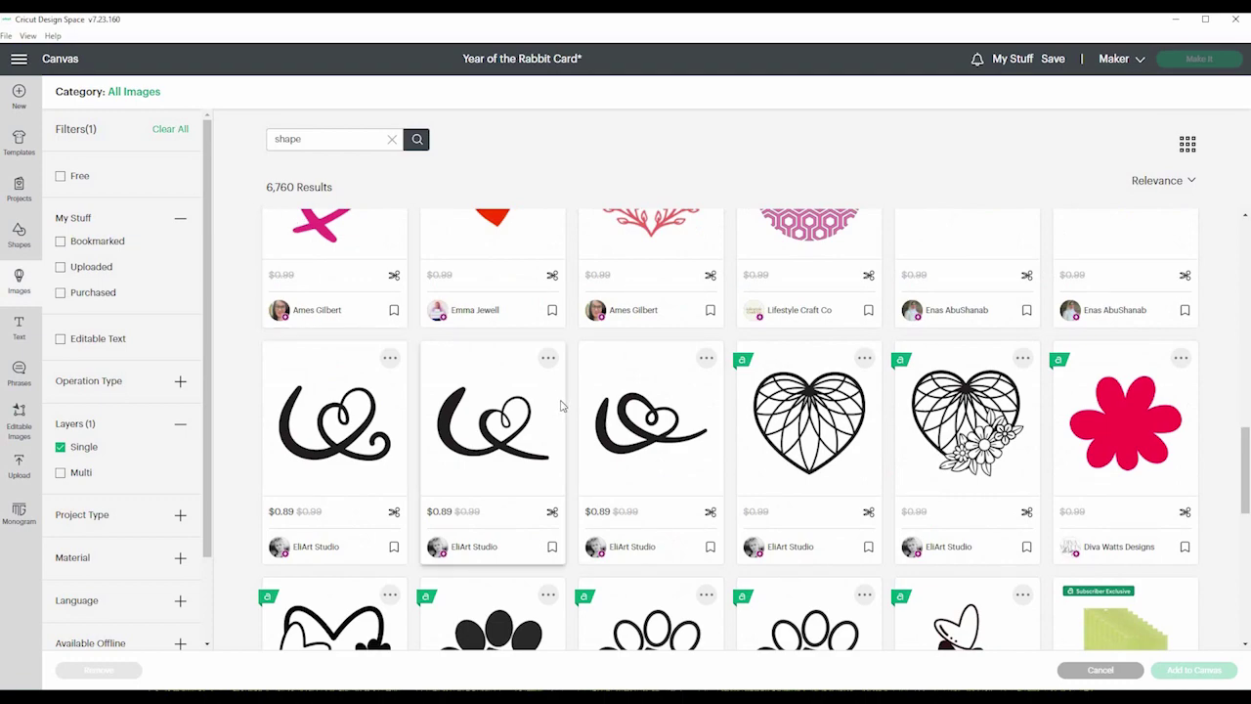
{"action": "scroll", "coordinate": [561, 405], "scroll_direction": "down", "scroll_amount": 5}
{"action": "scroll", "coordinate": [561, 404], "scroll_direction": "down", "scroll_amount": 5}
{"action": "scroll", "coordinate": [561, 405], "scroll_direction": "down", "scroll_amount": 10}
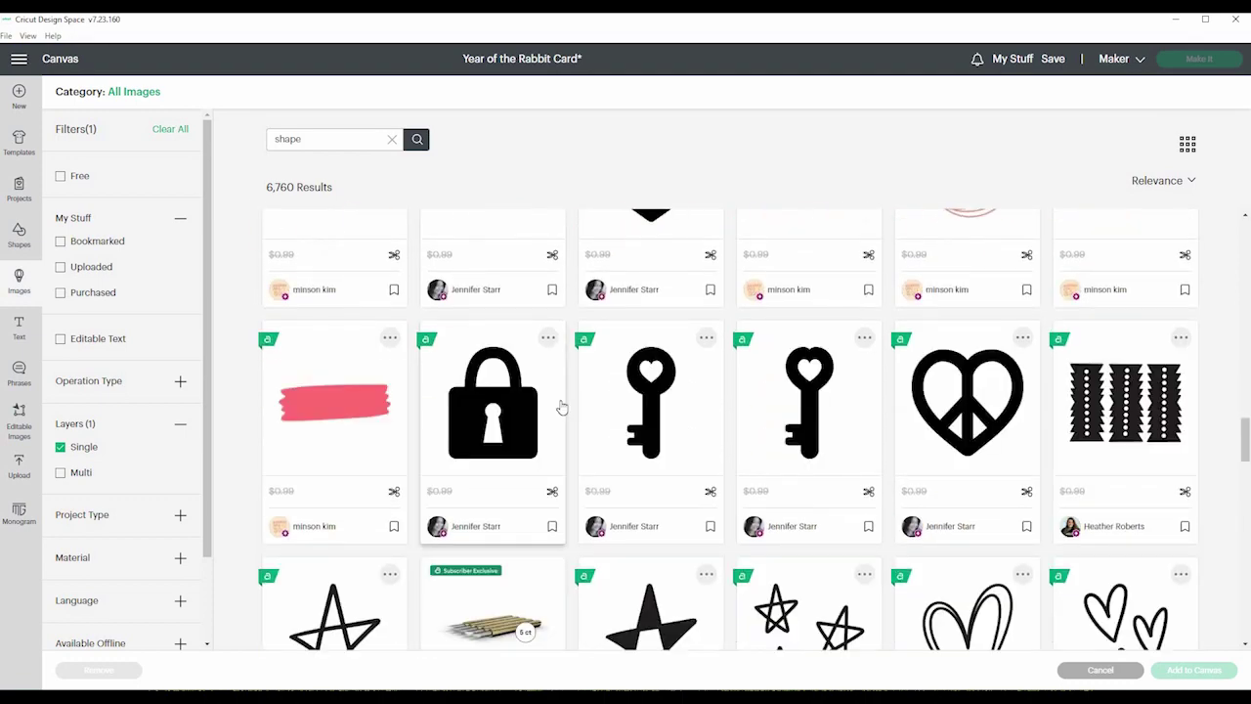
{"action": "scroll", "coordinate": [561, 404], "scroll_direction": "down", "scroll_amount": 10}
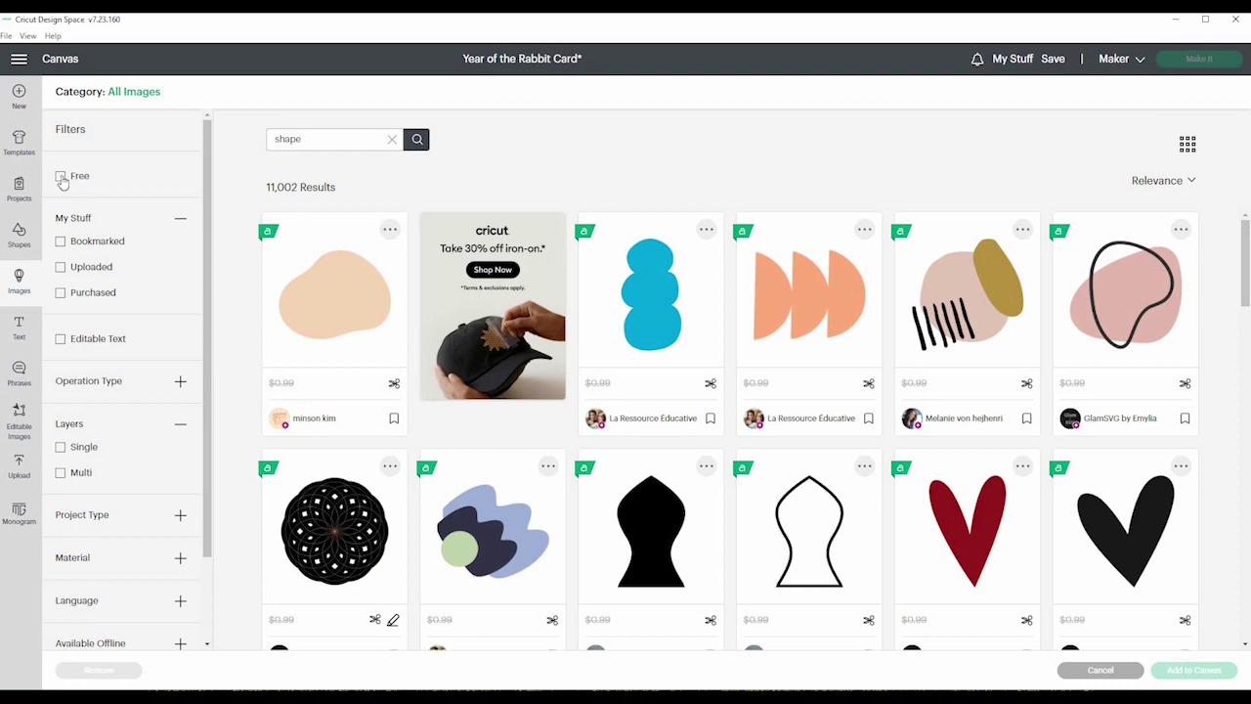
{"action": "left_click", "coordinate": [60, 177]}
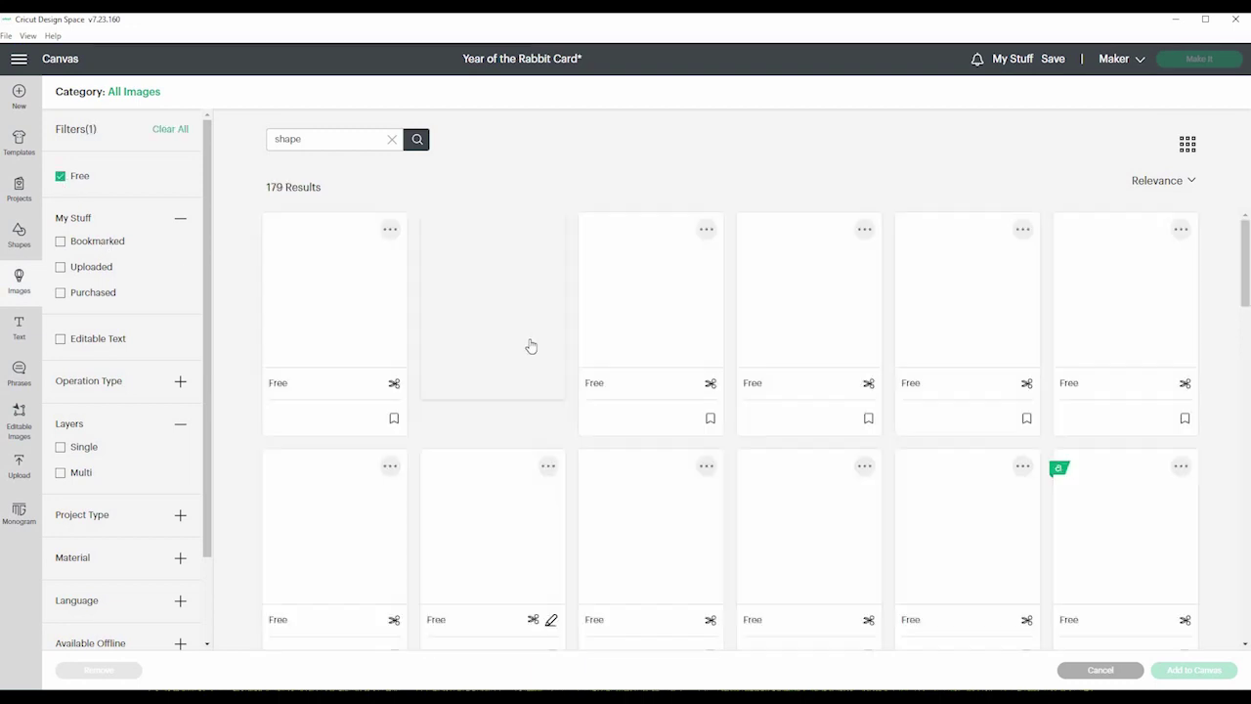
{"action": "scroll", "coordinate": [601, 325], "scroll_direction": "down", "scroll_amount": 4}
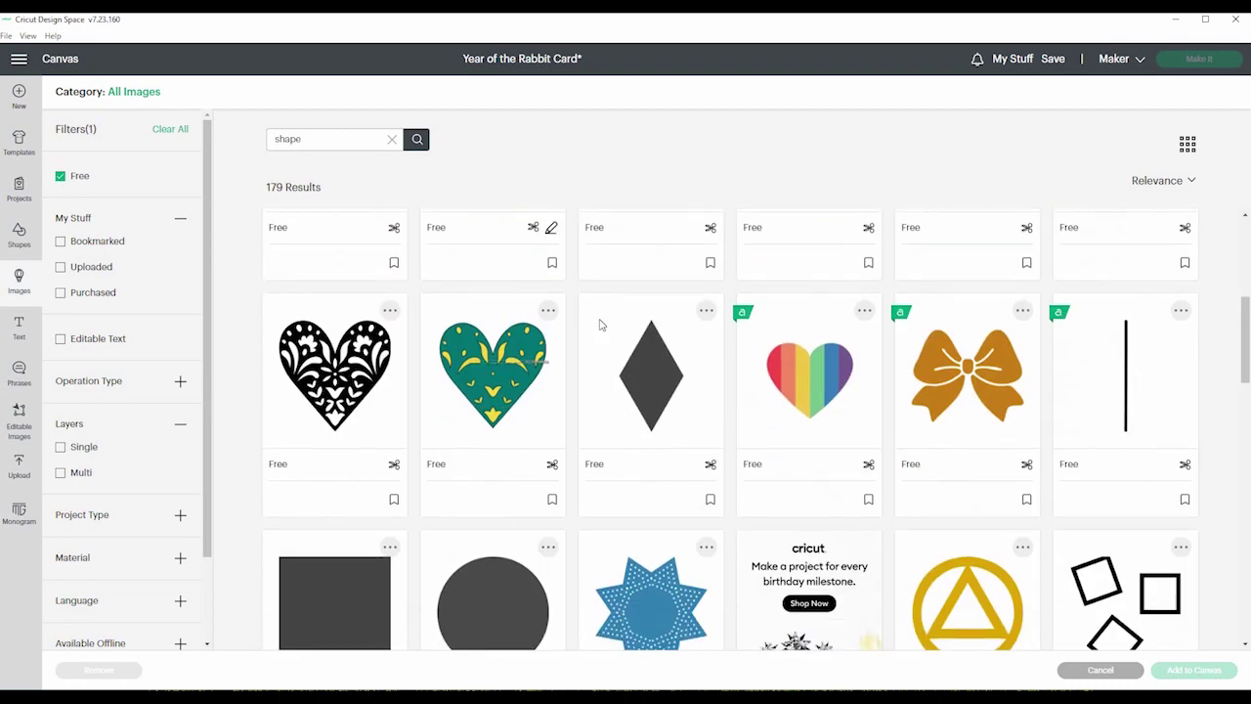
{"action": "scroll", "coordinate": [601, 324], "scroll_direction": "down", "scroll_amount": 3}
{"action": "scroll", "coordinate": [601, 324], "scroll_direction": "up", "scroll_amount": 2}
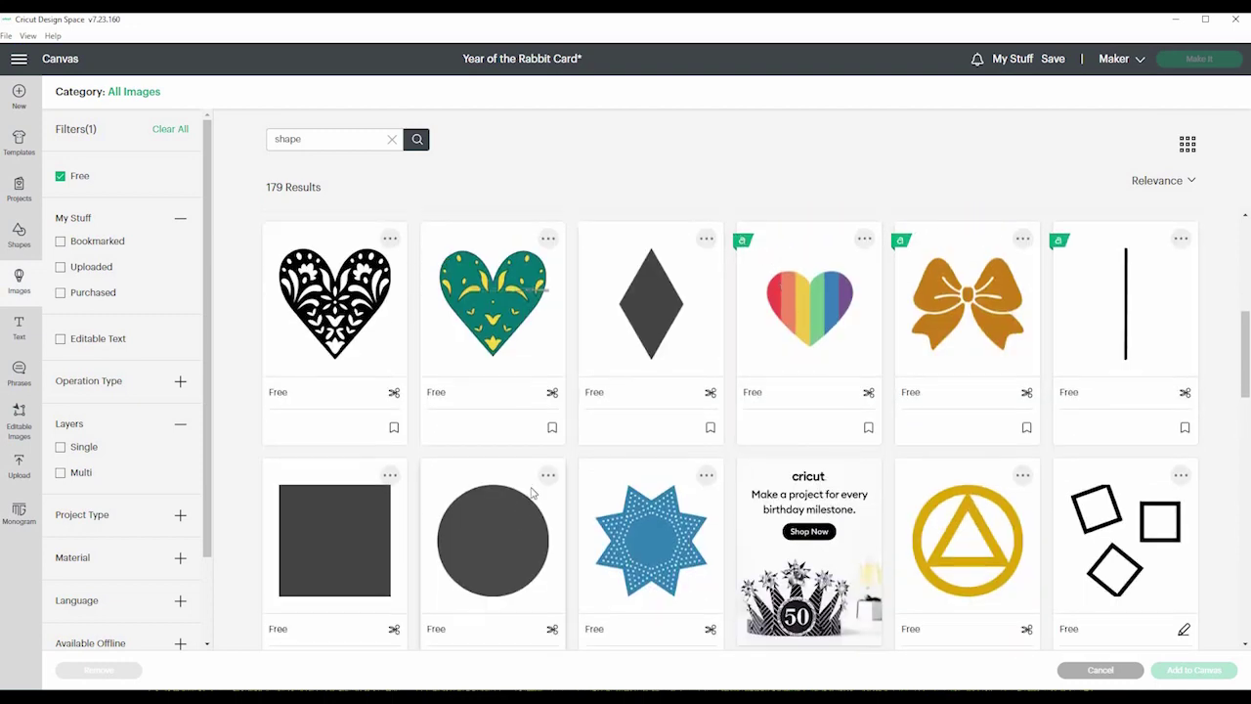
{"action": "scroll", "coordinate": [445, 483], "scroll_direction": "down", "scroll_amount": 3}
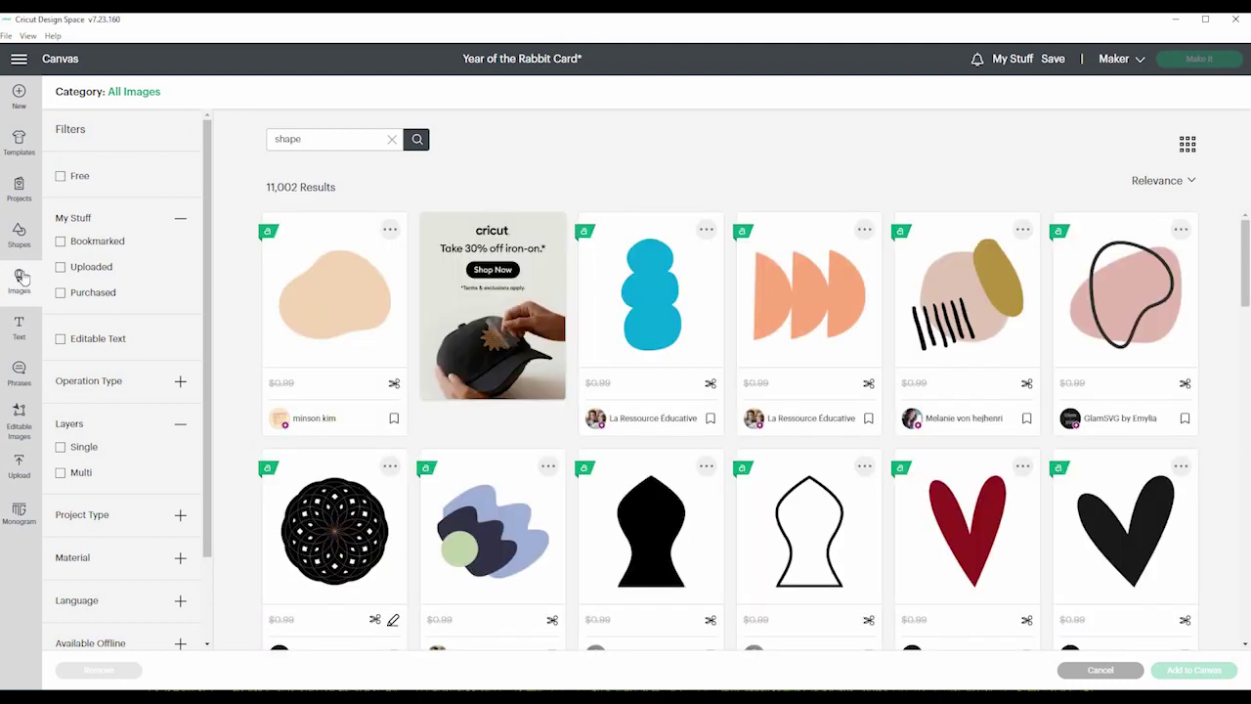
{"action": "left_click", "coordinate": [20, 279]}
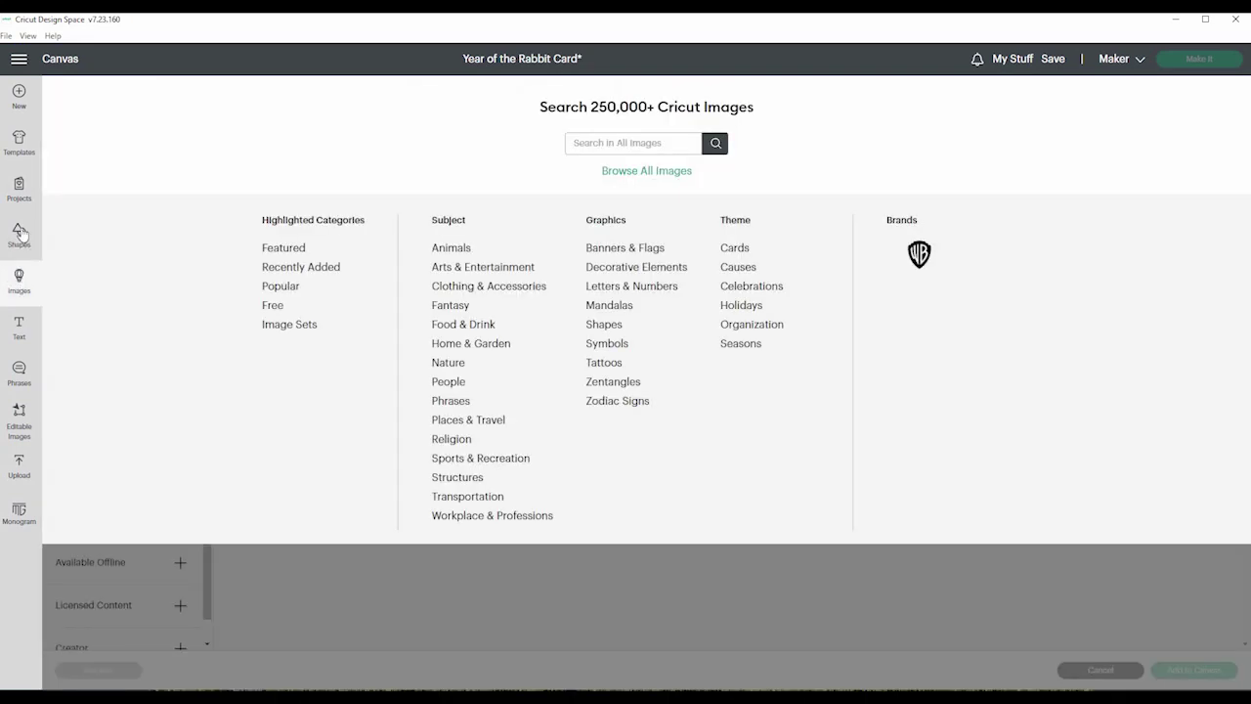
{"action": "left_click", "coordinate": [20, 234]}
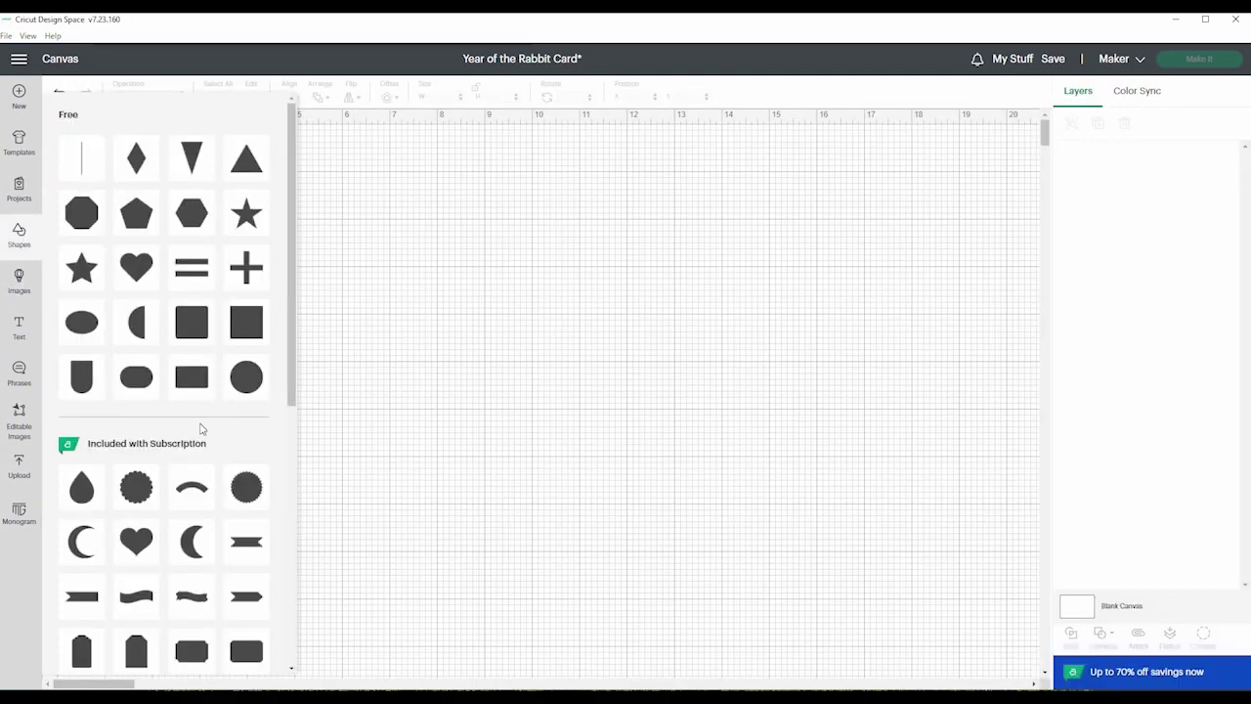
{"action": "scroll", "coordinate": [201, 428], "scroll_direction": "down", "scroll_amount": 5}
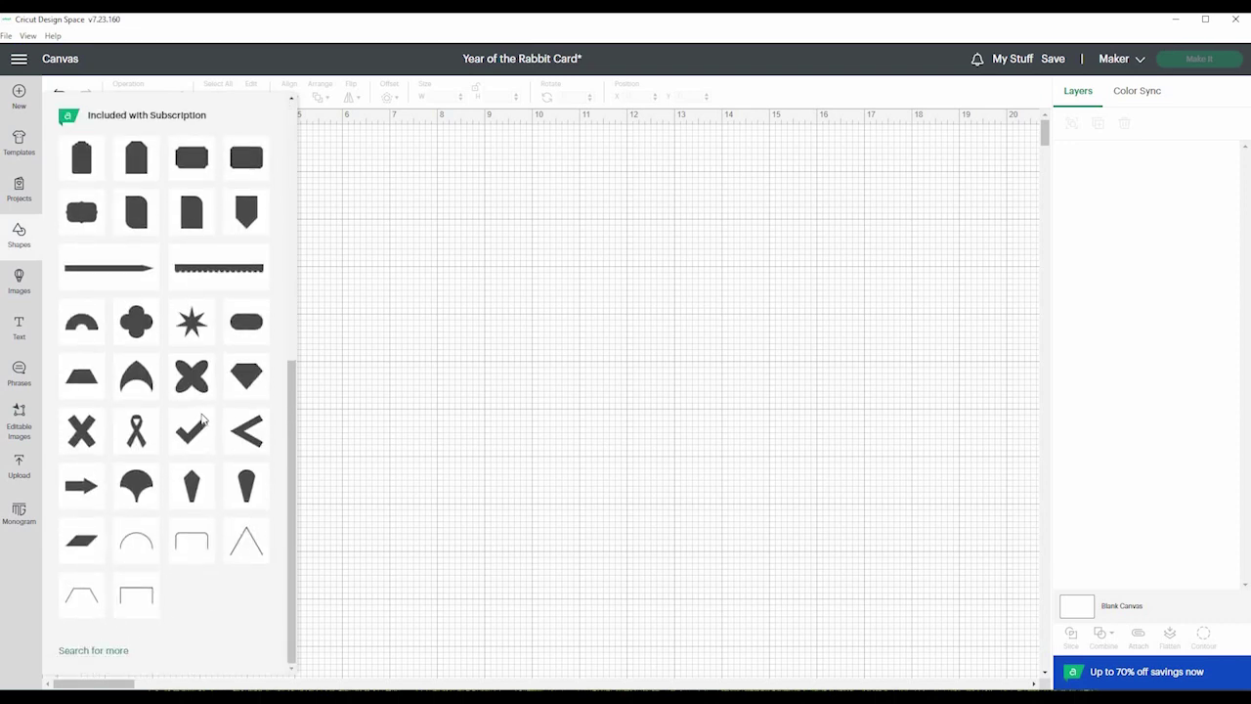
{"action": "scroll", "coordinate": [201, 429], "scroll_direction": "up", "scroll_amount": 5}
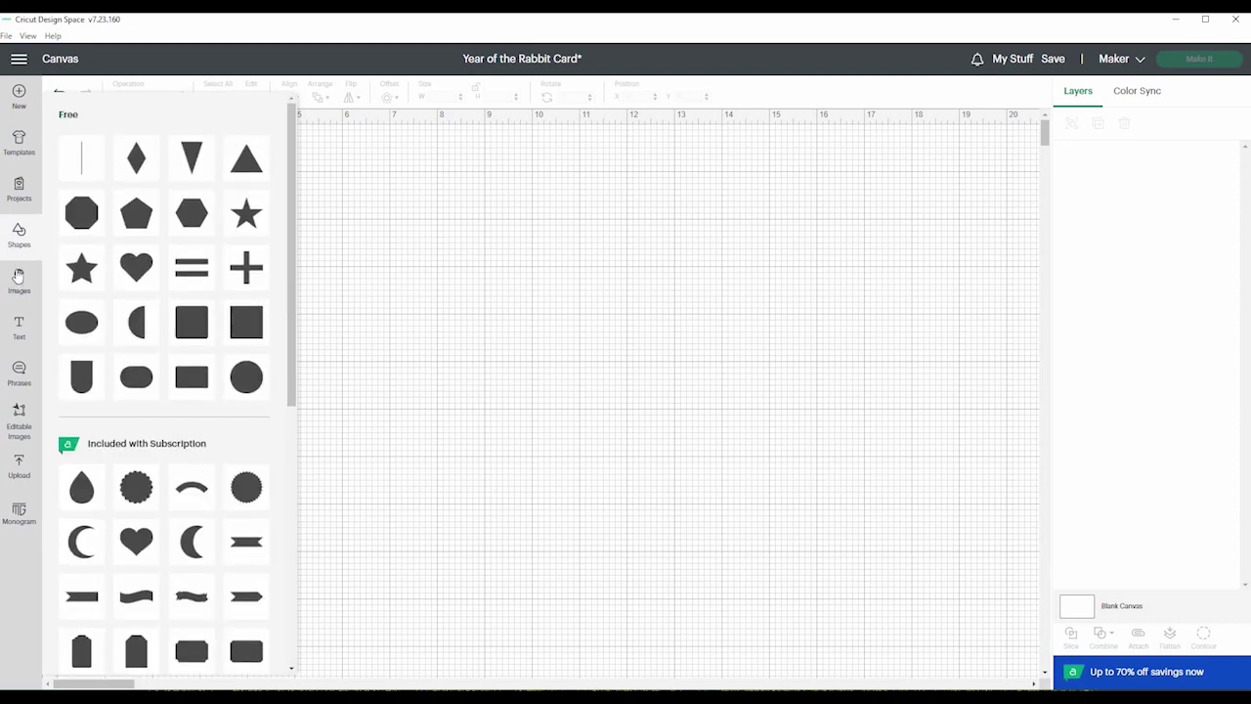
Step: Open the Images library showing the Subject, Graphics, Theme and Brands categories
{"action": "left_click", "coordinate": [19, 278]}
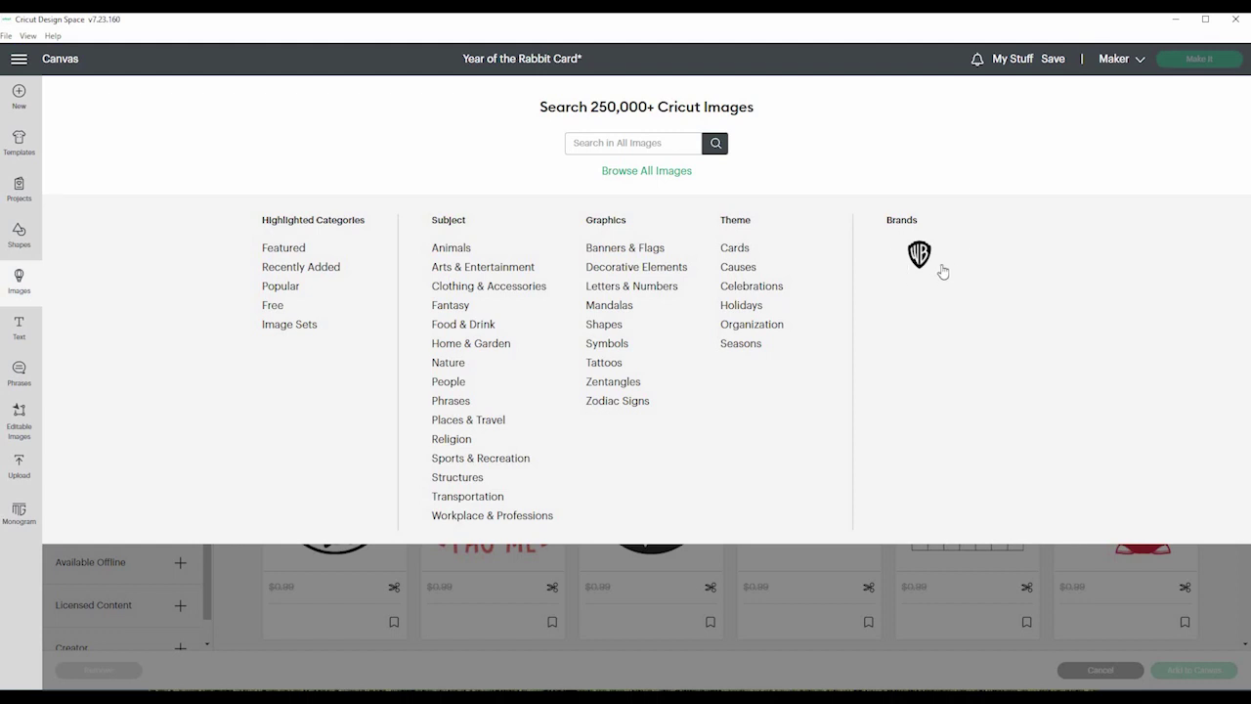
Step: Open the Warner Bros. brand images and scroll through the results
{"action": "left_click", "coordinate": [919, 256]}
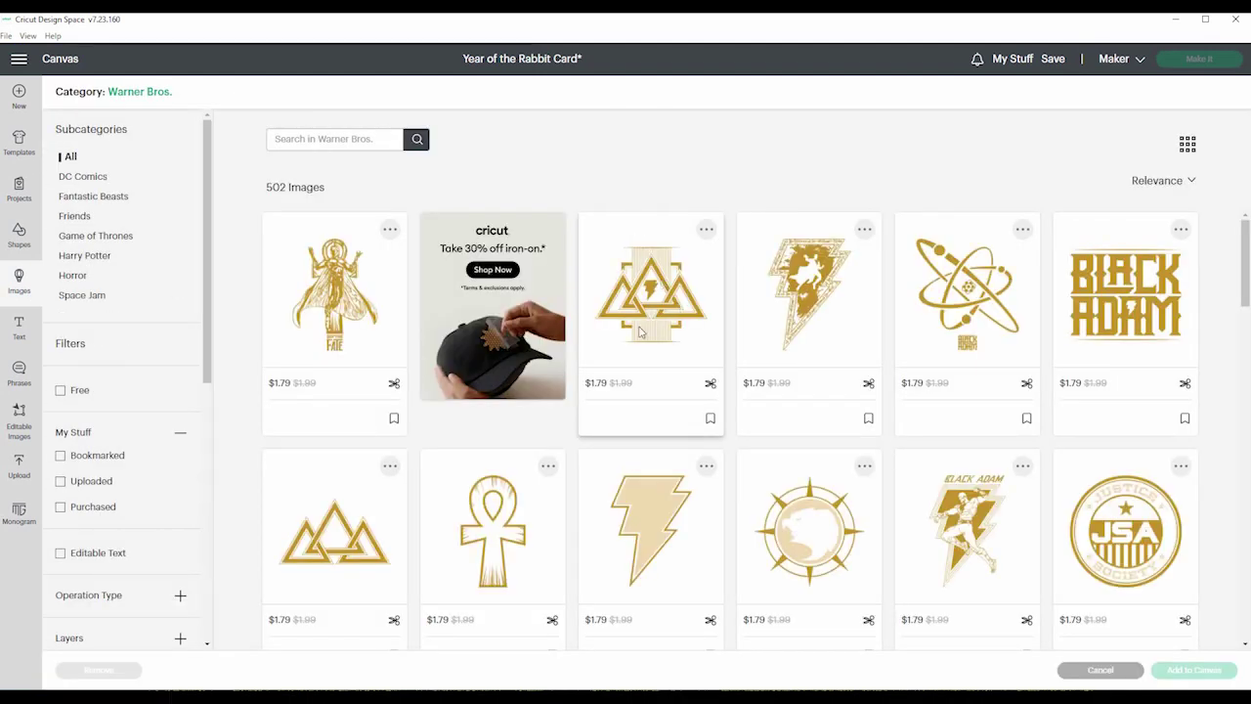
{"action": "scroll", "coordinate": [616, 333], "scroll_direction": "down", "scroll_amount": 1}
{"action": "scroll", "coordinate": [631, 349], "scroll_direction": "down", "scroll_amount": 5}
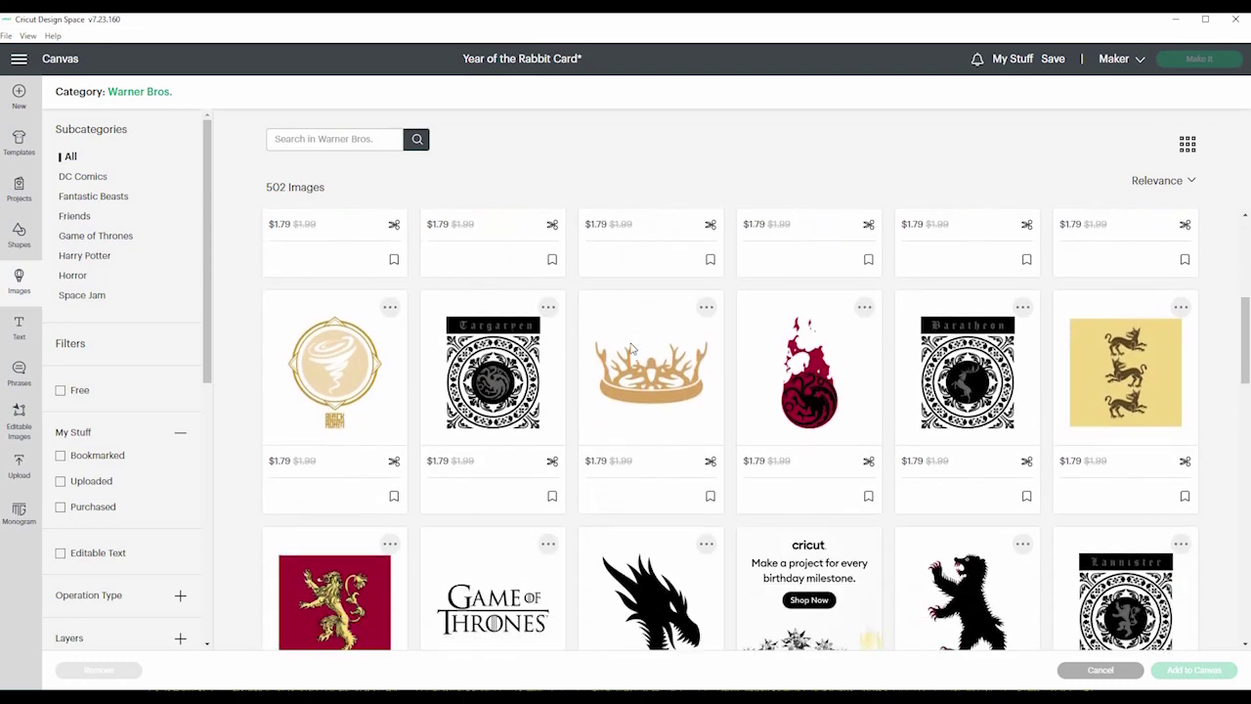
{"action": "scroll", "coordinate": [631, 349], "scroll_direction": "down", "scroll_amount": 3}
{"action": "scroll", "coordinate": [631, 347], "scroll_direction": "up", "scroll_amount": 10}
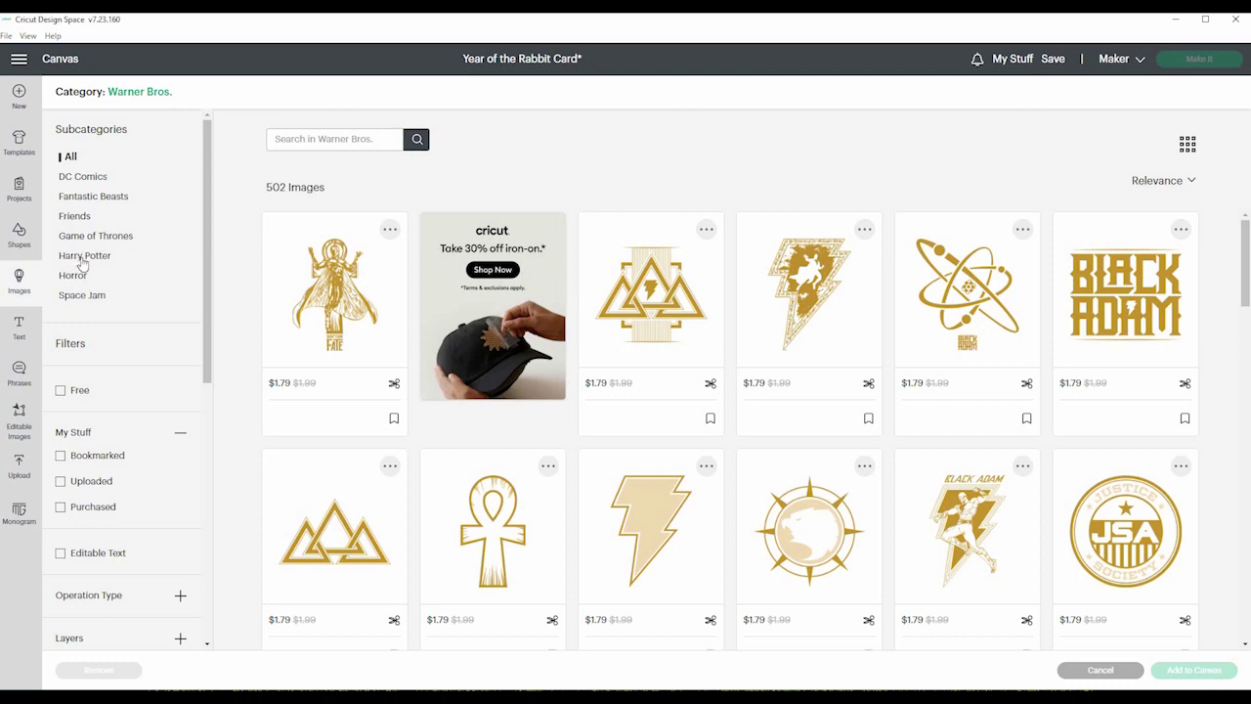
Step: Filter to the Harry Potter subcategory and scroll through its 166 images at $1.79 each
{"action": "left_click", "coordinate": [77, 257]}
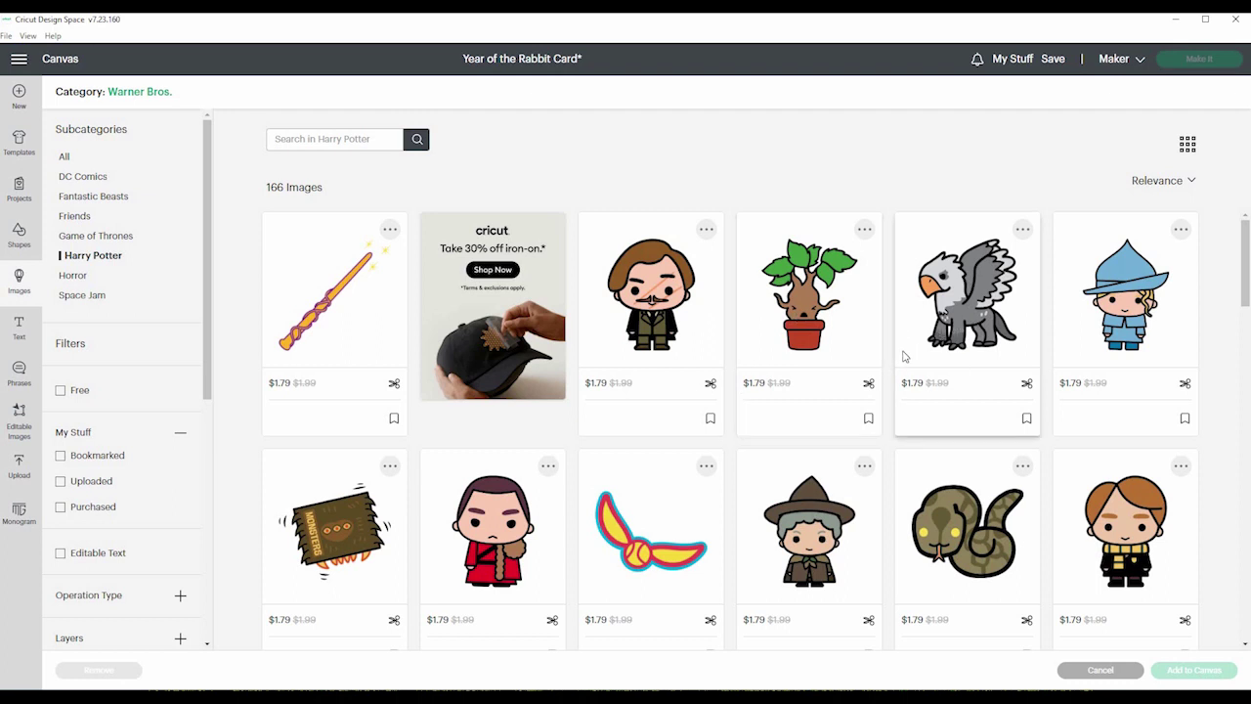
{"action": "scroll", "coordinate": [905, 357], "scroll_direction": "down", "scroll_amount": 2}
{"action": "scroll", "coordinate": [905, 356], "scroll_direction": "down", "scroll_amount": 1}
{"action": "scroll", "coordinate": [905, 357], "scroll_direction": "down", "scroll_amount": 1}
{"action": "scroll", "coordinate": [905, 357], "scroll_direction": "down", "scroll_amount": 1}
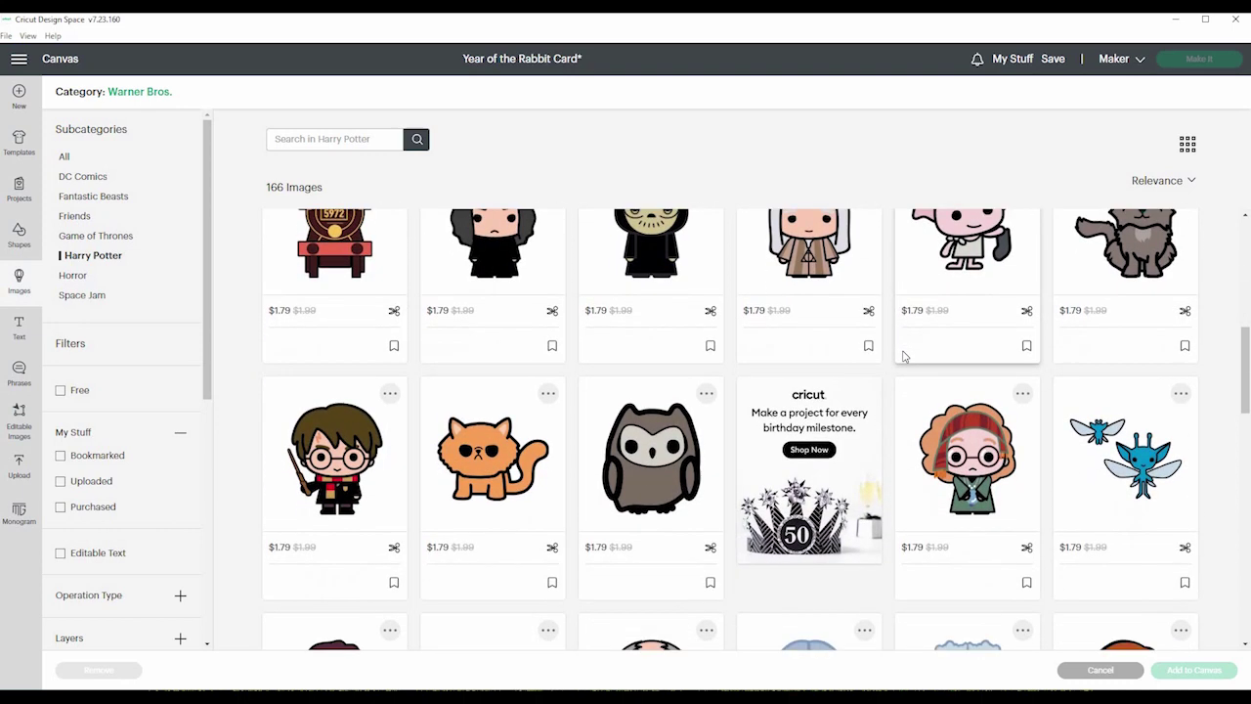
{"action": "scroll", "coordinate": [905, 357], "scroll_direction": "down", "scroll_amount": 1}
{"action": "scroll", "coordinate": [905, 357], "scroll_direction": "down", "scroll_amount": 2}
{"action": "scroll", "coordinate": [906, 357], "scroll_direction": "down", "scroll_amount": 1}
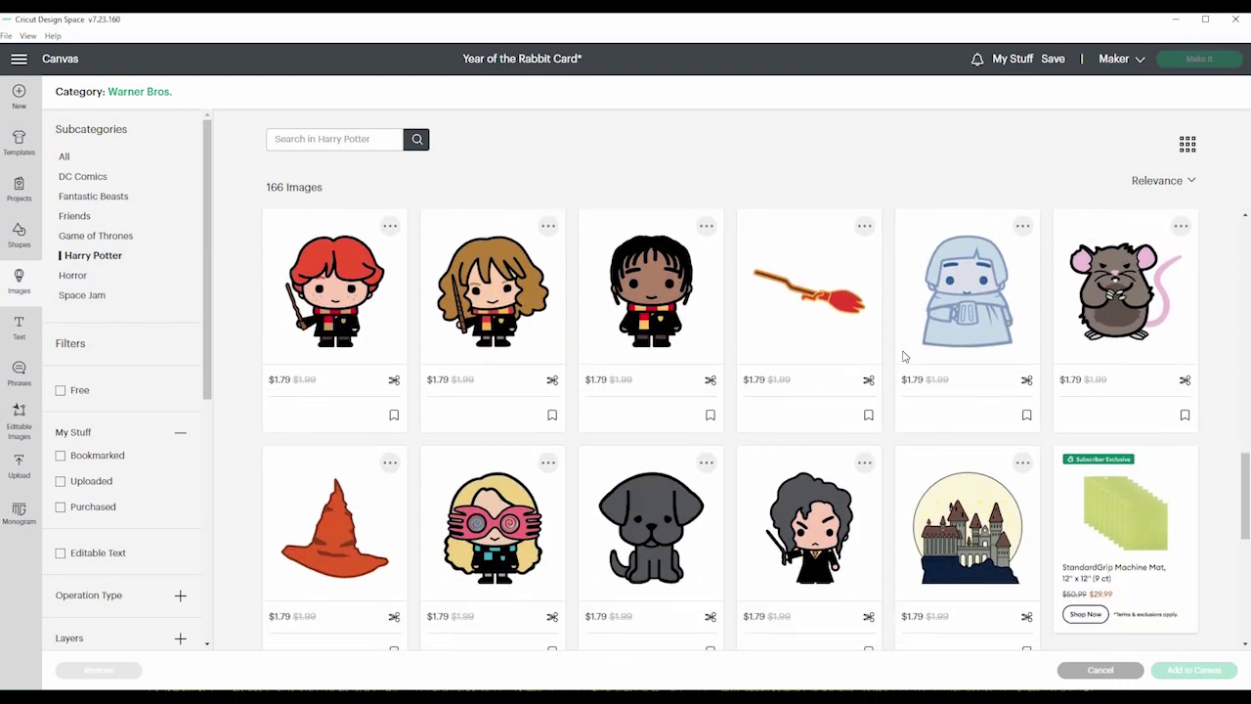
{"action": "scroll", "coordinate": [905, 357], "scroll_direction": "down", "scroll_amount": 2}
{"action": "scroll", "coordinate": [905, 356], "scroll_direction": "down", "scroll_amount": 2}
{"action": "scroll", "coordinate": [905, 357], "scroll_direction": "up", "scroll_amount": 3}
{"action": "scroll", "coordinate": [906, 357], "scroll_direction": "down", "scroll_amount": 3}
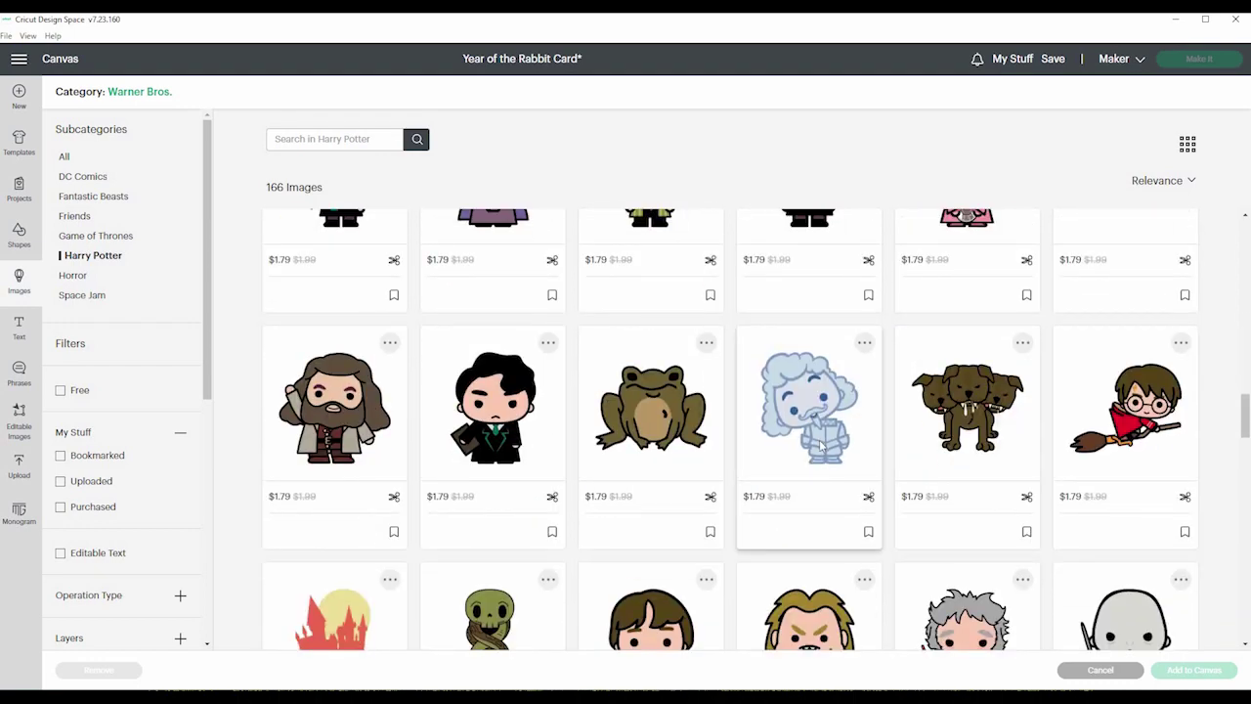
{"action": "scroll", "coordinate": [869, 389], "scroll_direction": "up", "scroll_amount": 5}
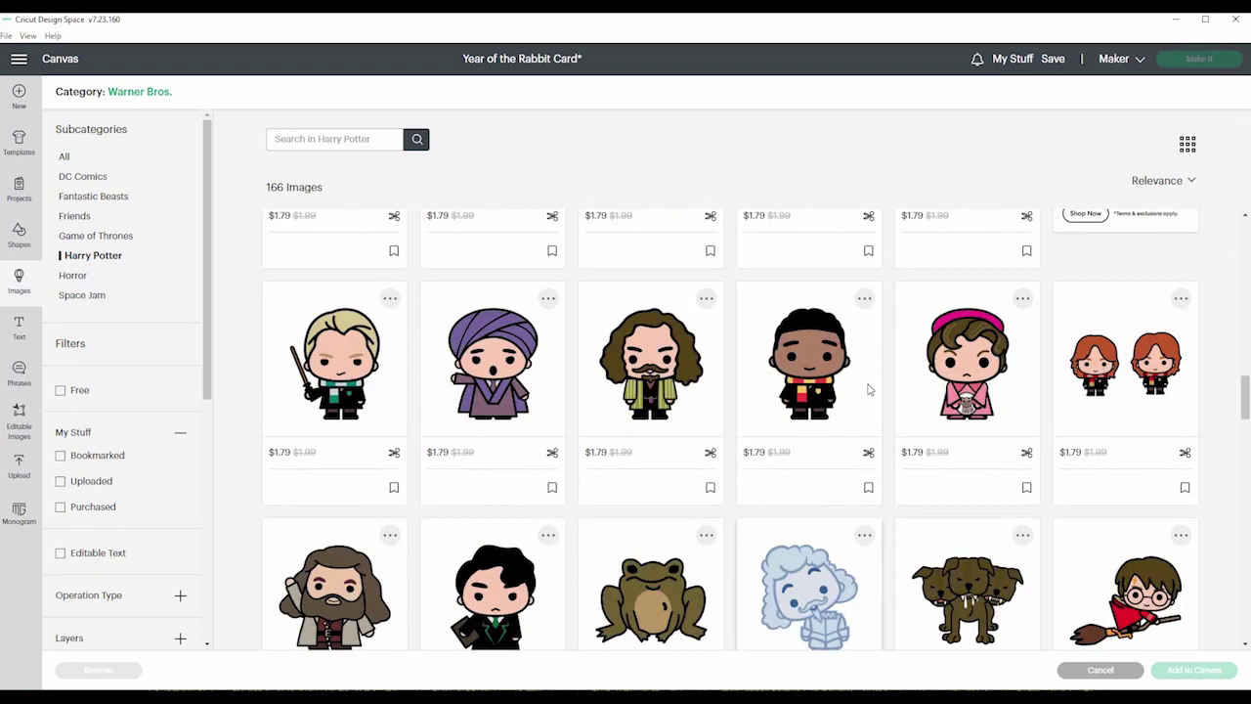
{"action": "scroll", "coordinate": [869, 389], "scroll_direction": "up", "scroll_amount": 3}
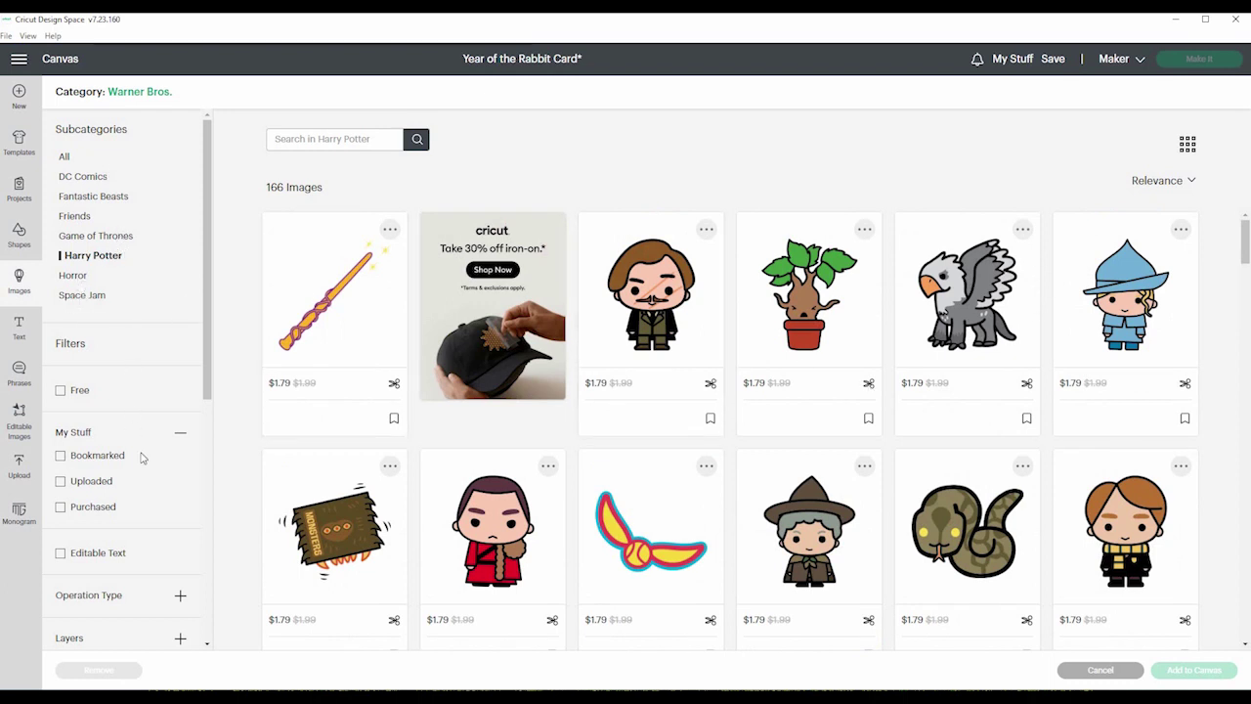
Step: Close and reopen the image library, then browse the Animals category's 33,650 images
{"action": "left_click", "coordinate": [18, 280]}
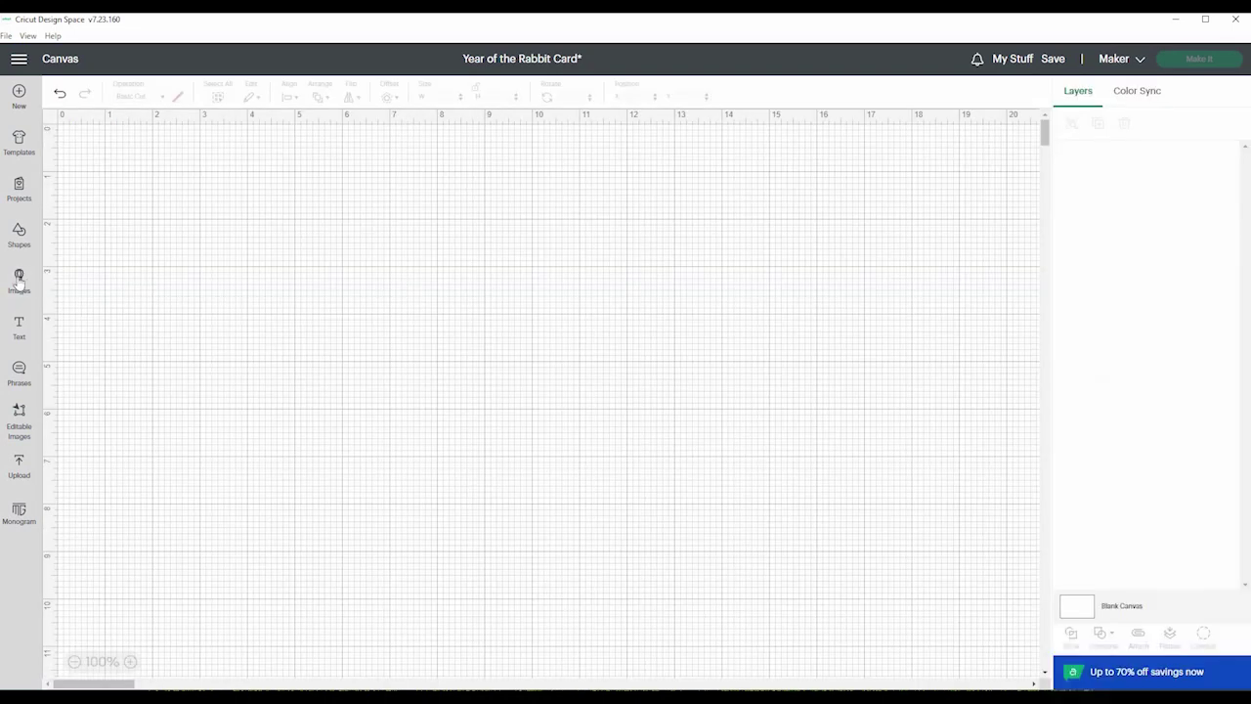
{"action": "left_click", "coordinate": [19, 280]}
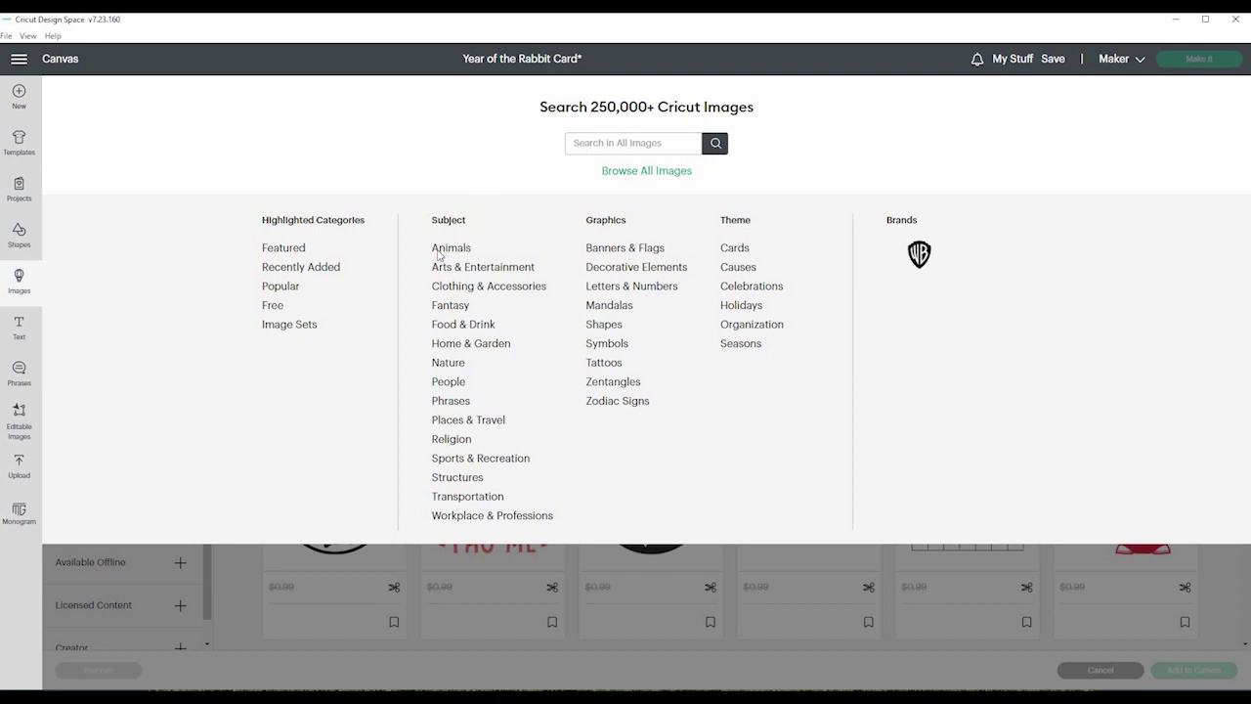
{"action": "left_click", "coordinate": [438, 256]}
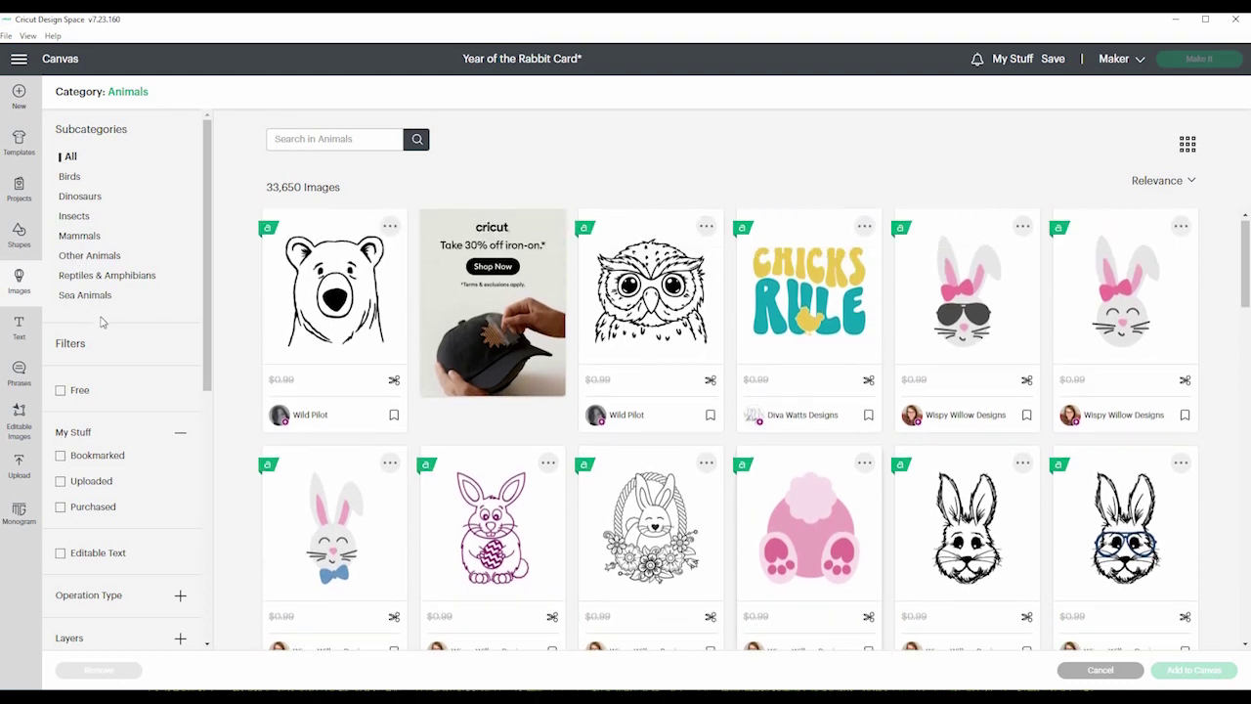
Step: Filter the Animals images to free only and scroll through the 321 results
{"action": "left_click", "coordinate": [61, 391]}
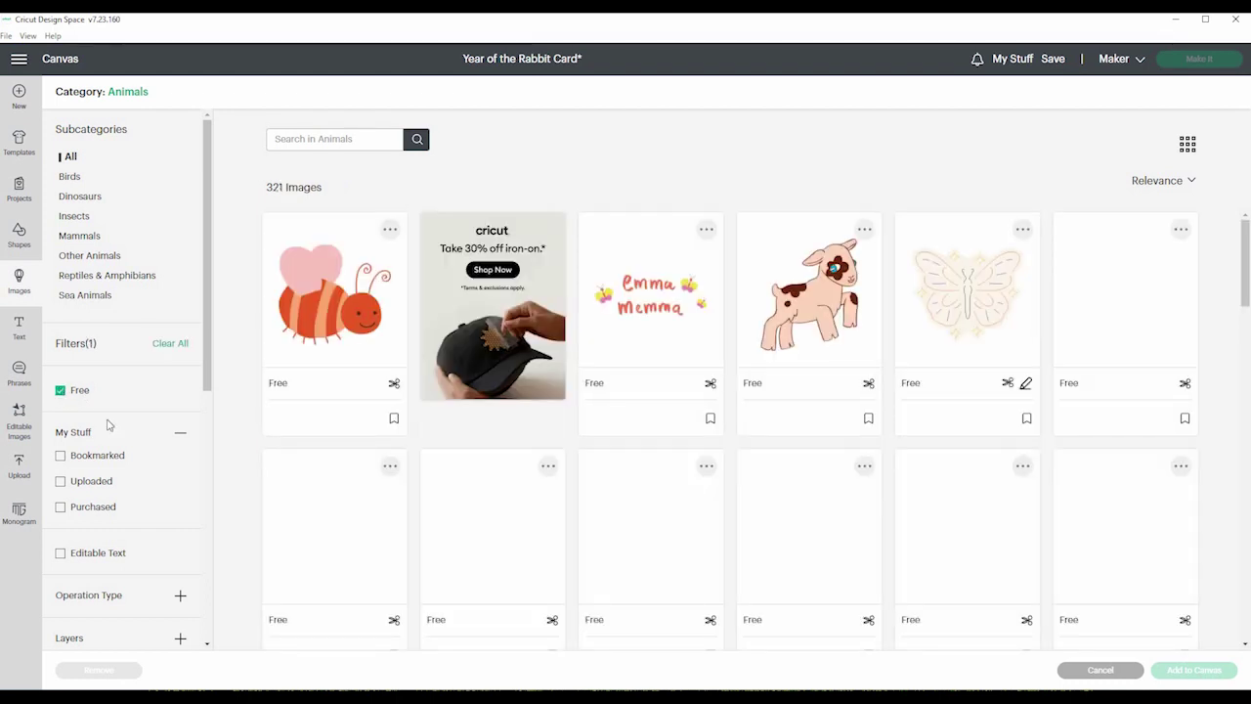
{"action": "scroll", "coordinate": [631, 449], "scroll_direction": "down", "scroll_amount": 2}
{"action": "scroll", "coordinate": [630, 450], "scroll_direction": "up", "scroll_amount": 2}
{"action": "scroll", "coordinate": [631, 449], "scroll_direction": "down", "scroll_amount": 3}
{"action": "scroll", "coordinate": [630, 450], "scroll_direction": "down", "scroll_amount": 10}
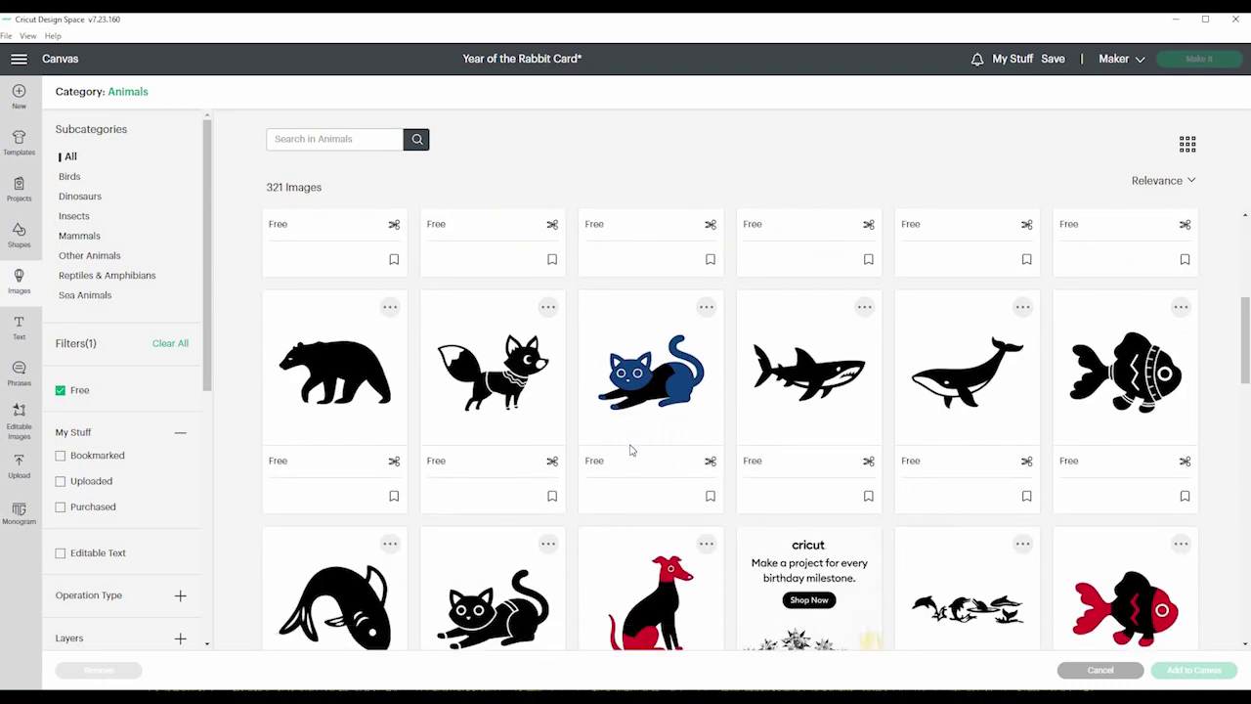
{"action": "scroll", "coordinate": [631, 450], "scroll_direction": "down", "scroll_amount": 3}
{"action": "scroll", "coordinate": [631, 450], "scroll_direction": "up", "scroll_amount": 2}
{"action": "scroll", "coordinate": [630, 450], "scroll_direction": "up", "scroll_amount": 1}
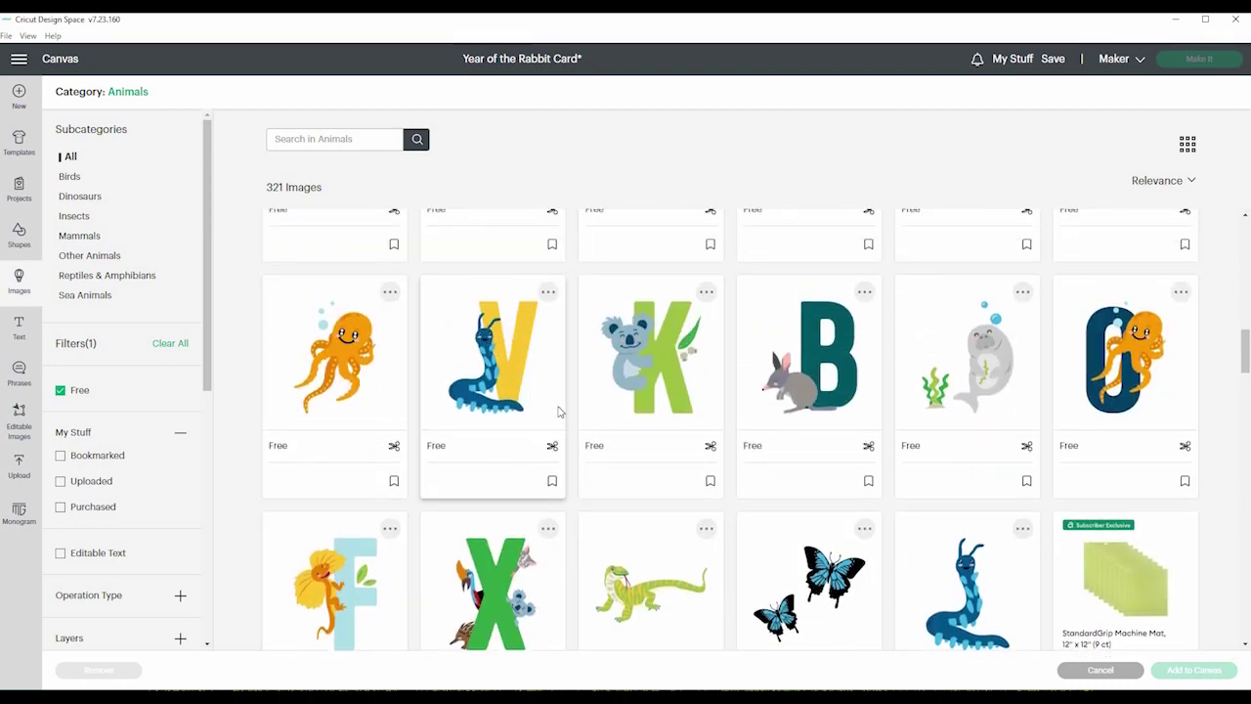
{"action": "scroll", "coordinate": [626, 432], "scroll_direction": "down", "scroll_amount": 3}
{"action": "scroll", "coordinate": [625, 432], "scroll_direction": "down", "scroll_amount": 4}
{"action": "scroll", "coordinate": [626, 432], "scroll_direction": "up", "scroll_amount": 4}
{"action": "scroll", "coordinate": [626, 432], "scroll_direction": "down", "scroll_amount": 10}
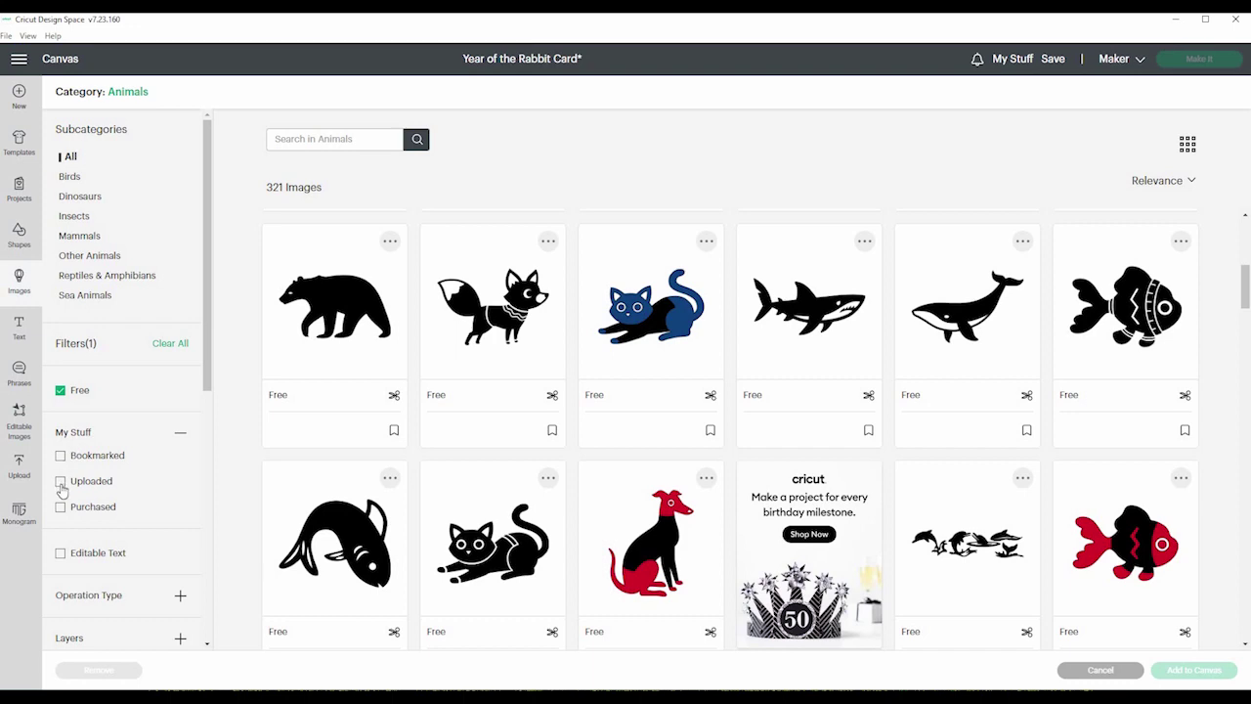
Step: Add the Uploaded filter to the Animals results and scroll through them
{"action": "left_click", "coordinate": [61, 482]}
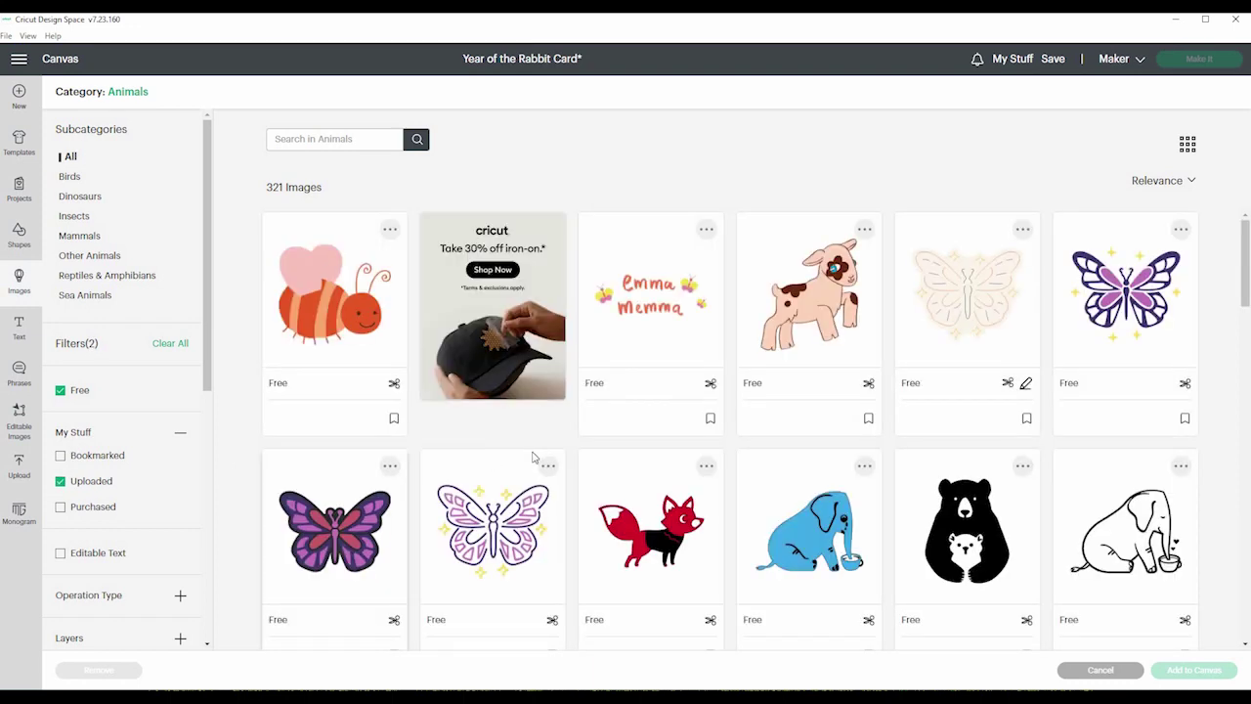
{"action": "scroll", "coordinate": [533, 457], "scroll_direction": "down", "scroll_amount": 10}
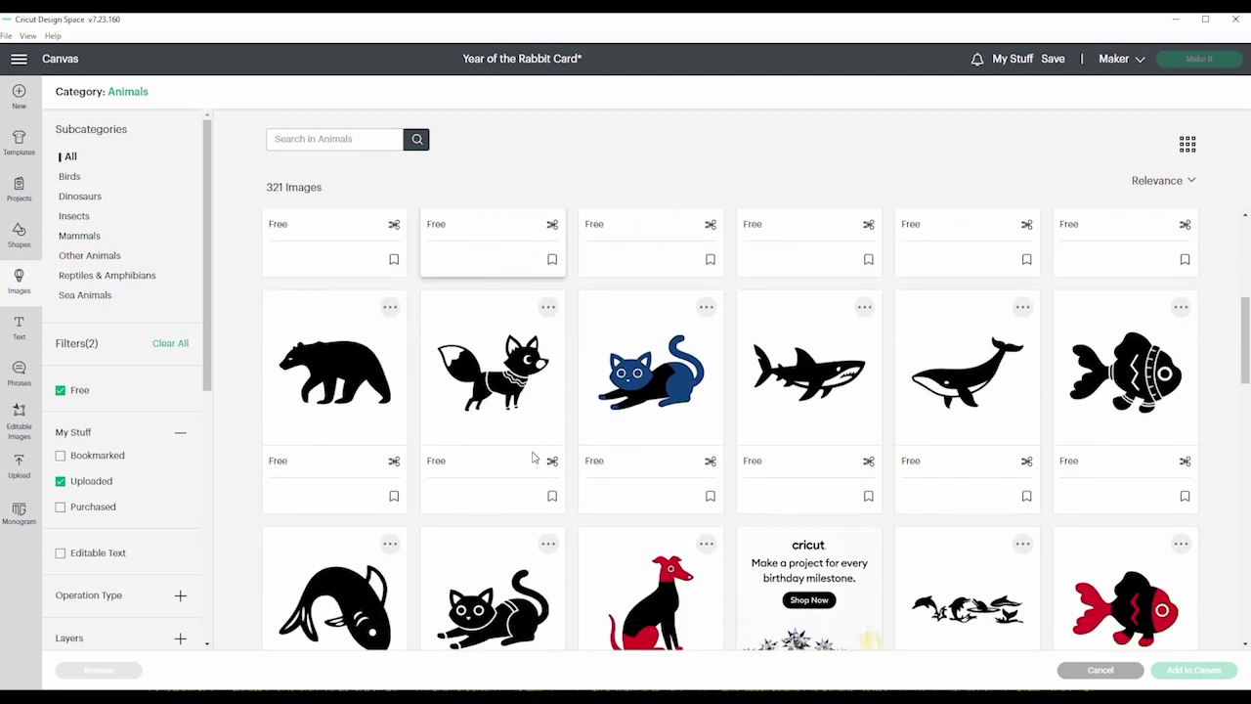
{"action": "scroll", "coordinate": [533, 457], "scroll_direction": "up", "scroll_amount": 10}
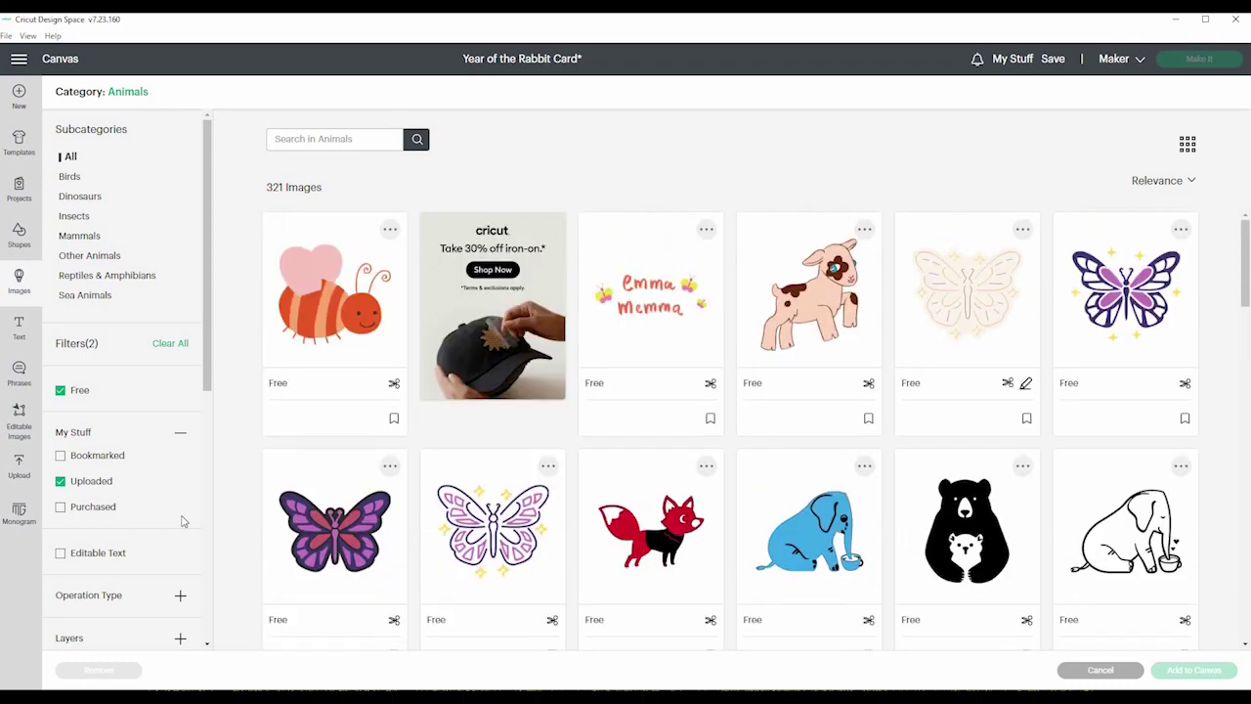
{"action": "scroll", "coordinate": [156, 509], "scroll_direction": "down", "scroll_amount": 1}
{"action": "scroll", "coordinate": [156, 510], "scroll_direction": "down", "scroll_amount": 4}
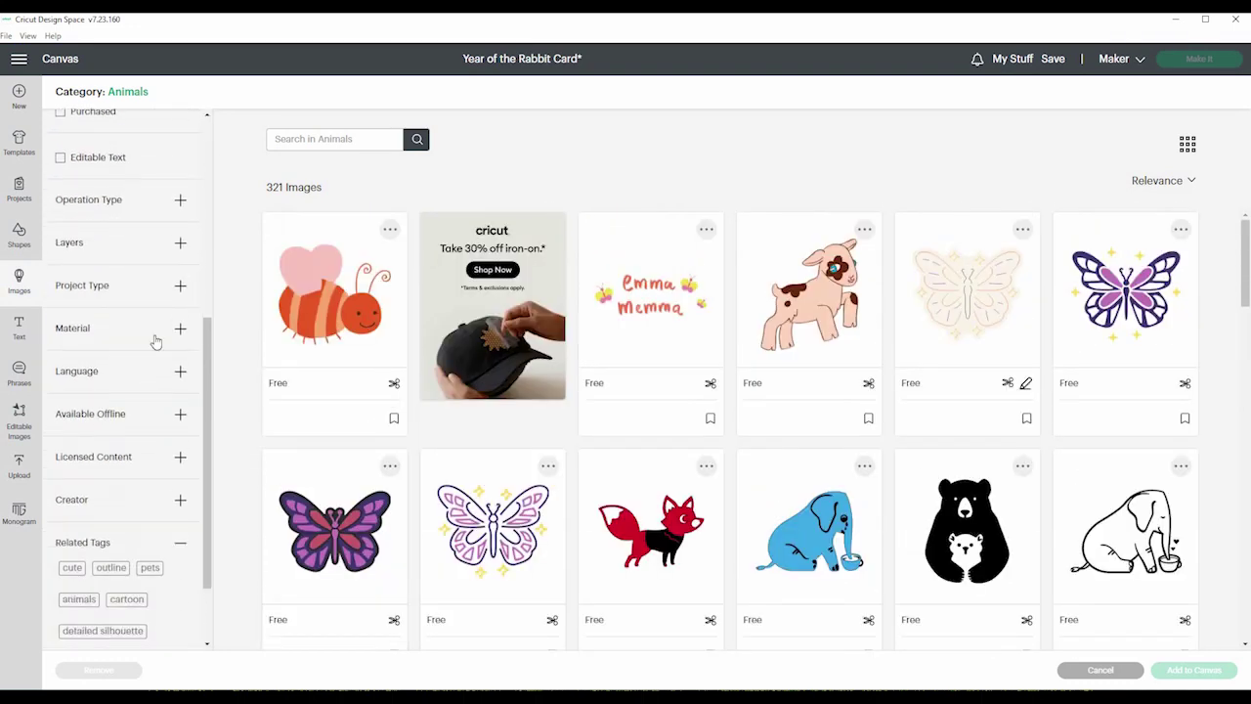
Step: Expand and collapse the Operation Type, Layer, Project Type and Material filter sections
{"action": "left_click", "coordinate": [180, 202]}
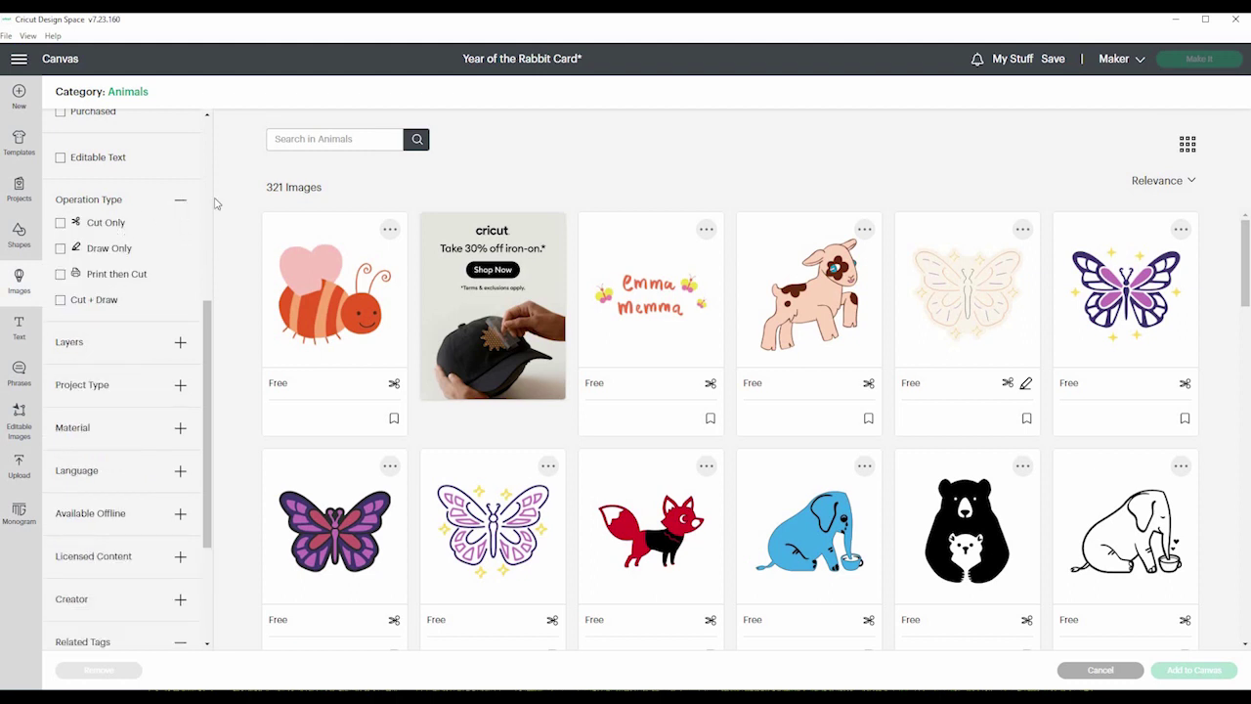
{"action": "left_click", "coordinate": [181, 205]}
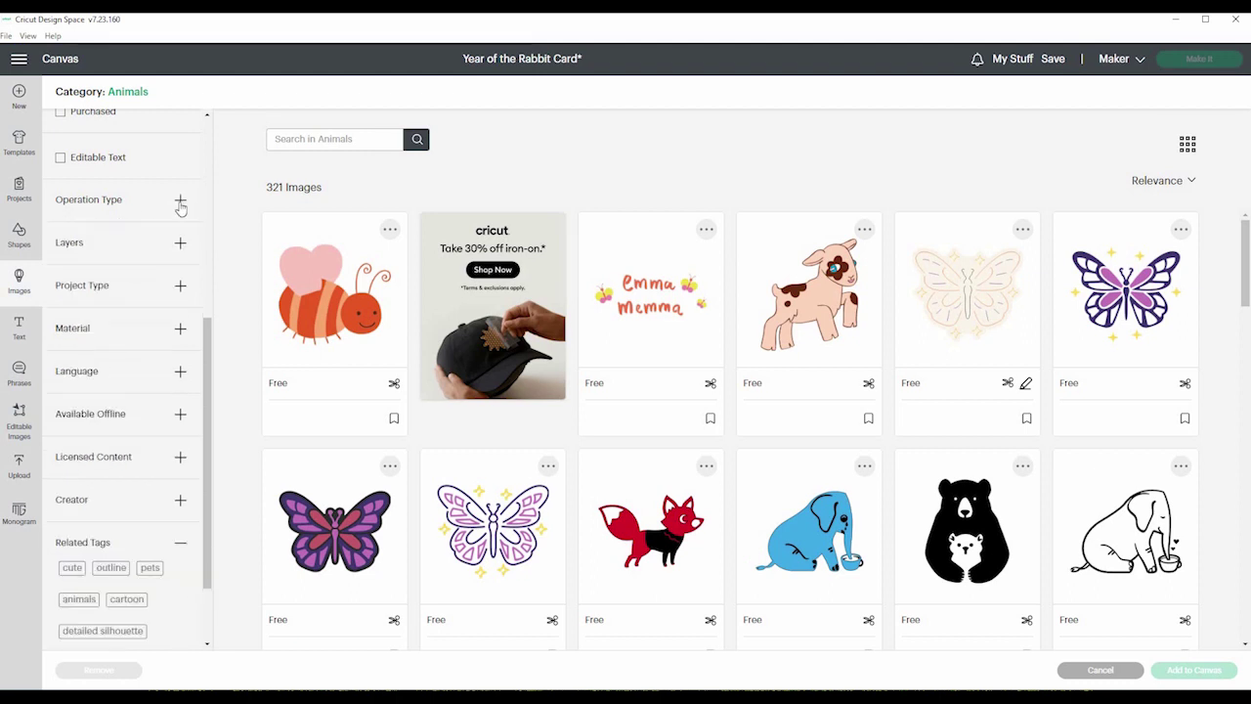
{"action": "left_click", "coordinate": [180, 244]}
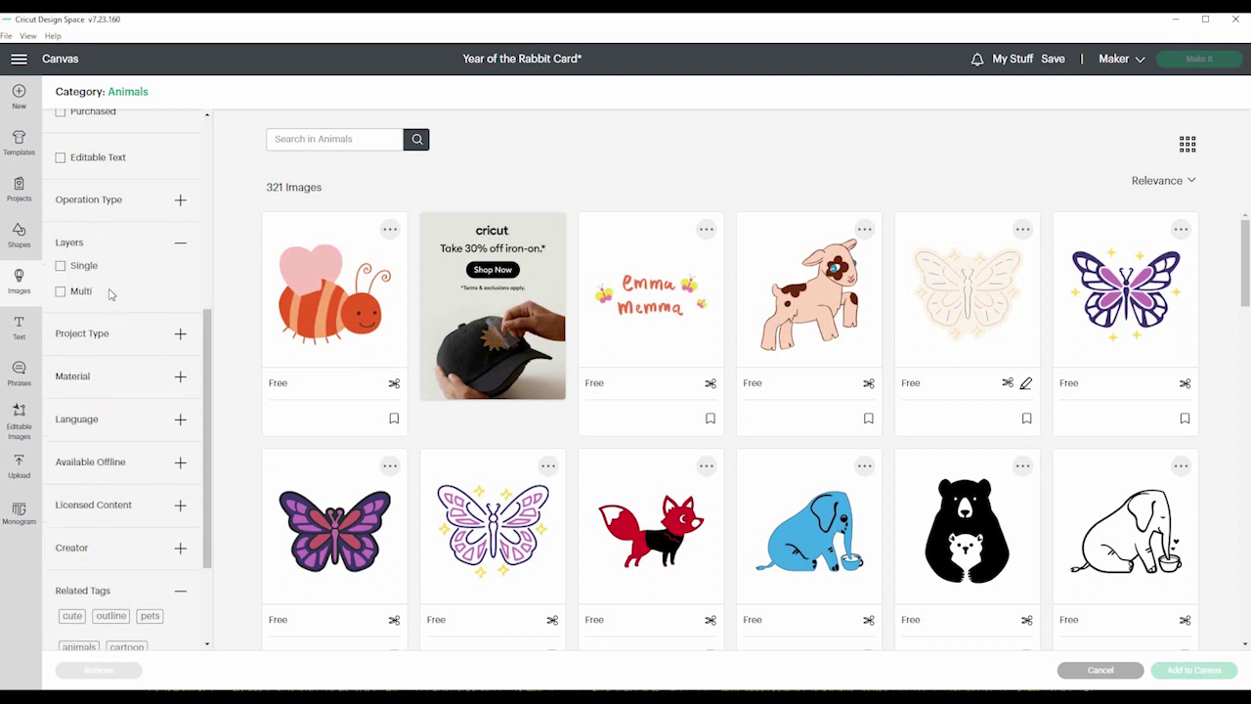
{"action": "left_click", "coordinate": [180, 242]}
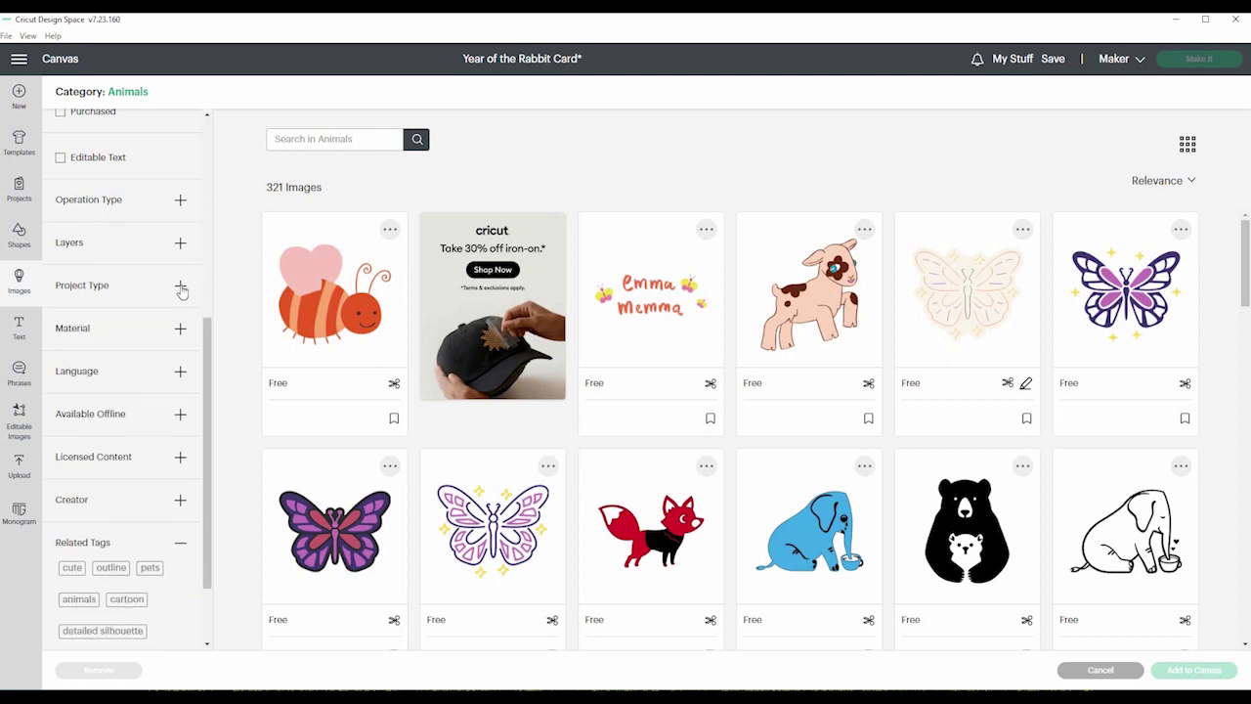
{"action": "left_click", "coordinate": [181, 287]}
{"action": "left_click", "coordinate": [180, 290]}
{"action": "left_click", "coordinate": [179, 328]}
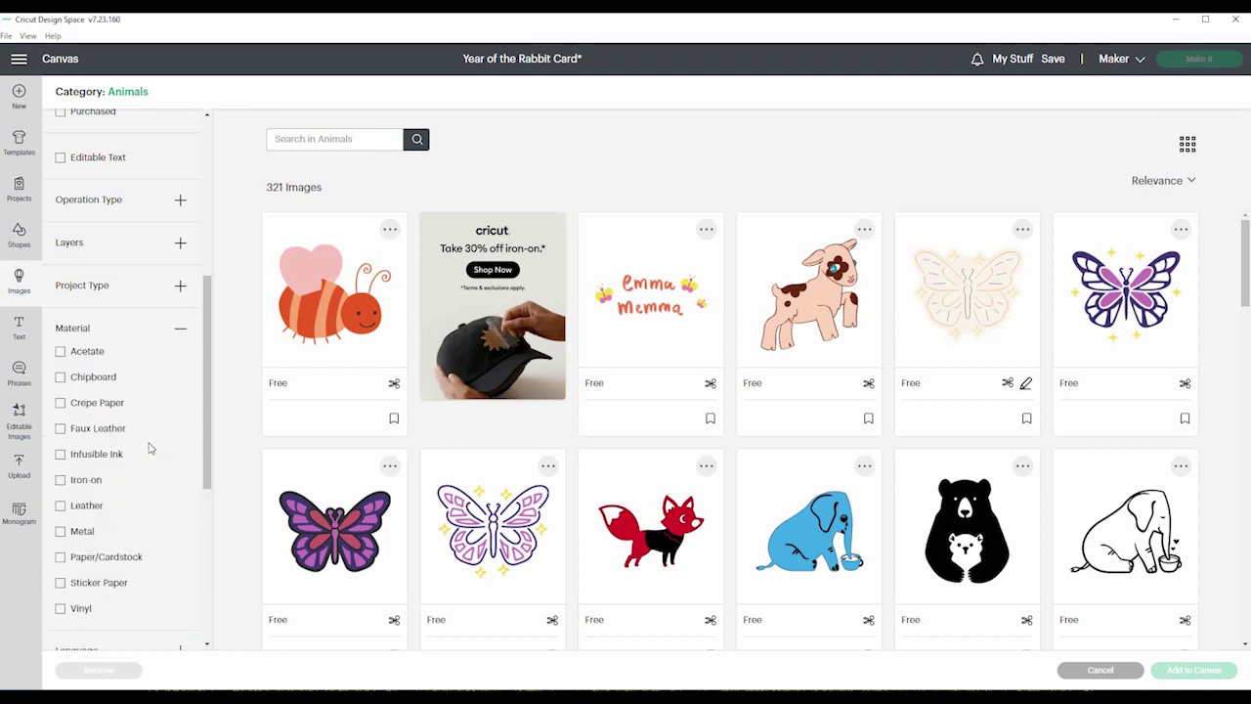
{"action": "left_click", "coordinate": [179, 332]}
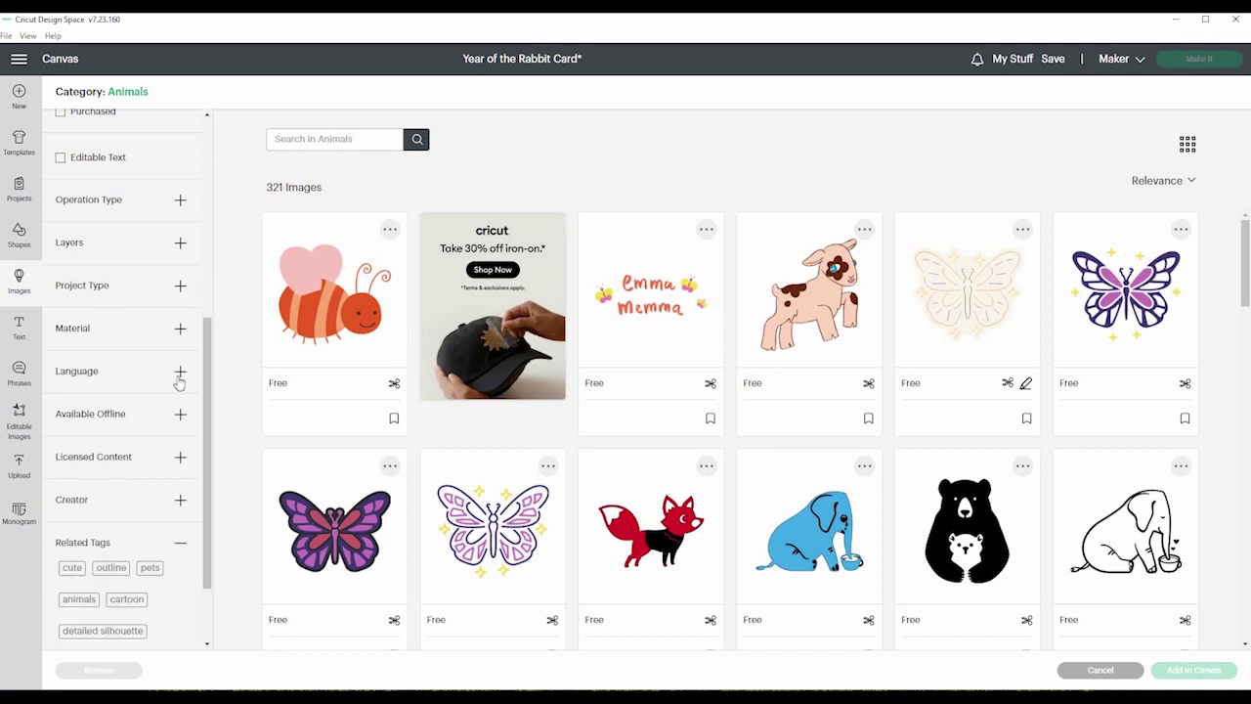
Step: Check Spanish under Language and clear the Uploaded and Free filters, leaving 11 images
{"action": "left_click", "coordinate": [178, 378]}
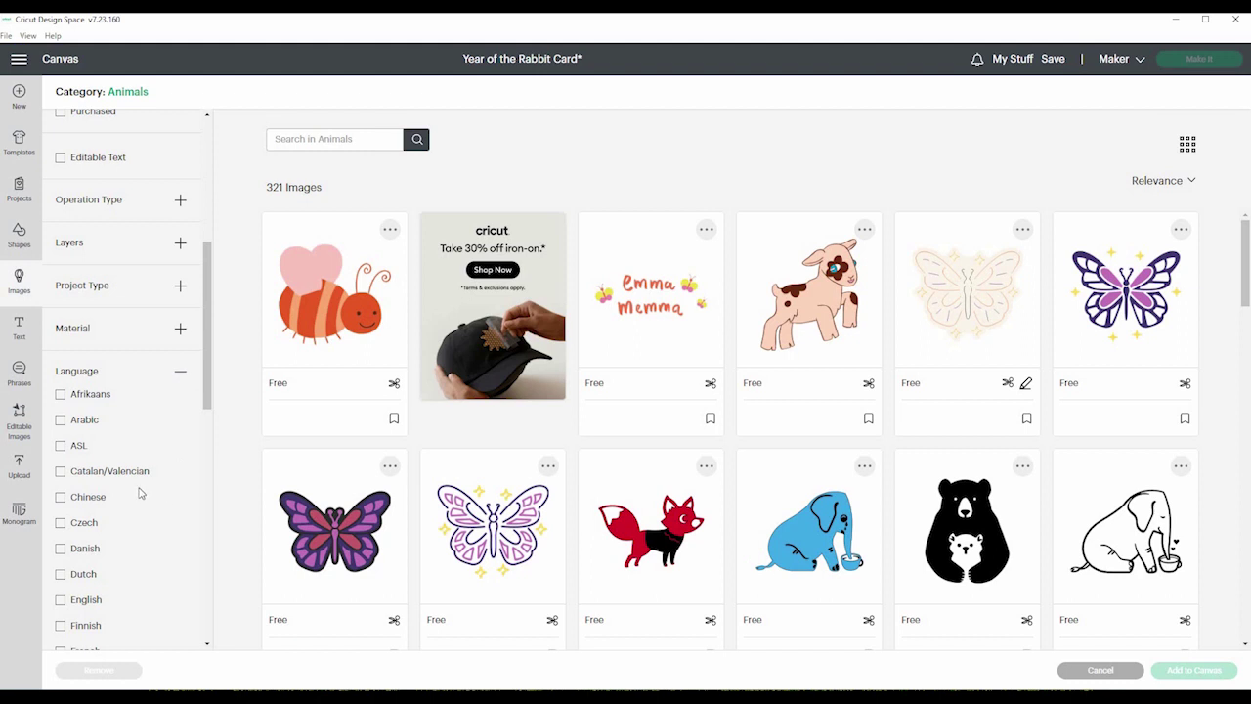
{"action": "scroll", "coordinate": [140, 493], "scroll_direction": "down", "scroll_amount": 3}
{"action": "scroll", "coordinate": [140, 494], "scroll_direction": "down", "scroll_amount": 2}
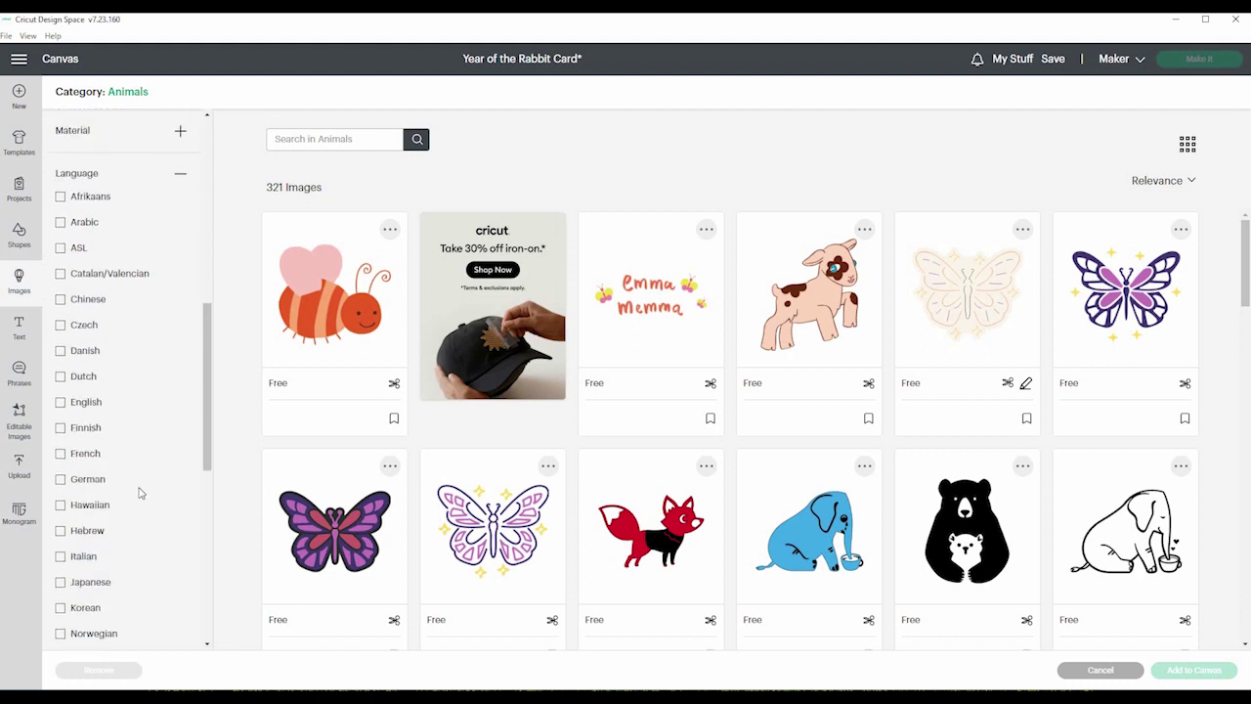
{"action": "scroll", "coordinate": [140, 494], "scroll_direction": "down", "scroll_amount": 5}
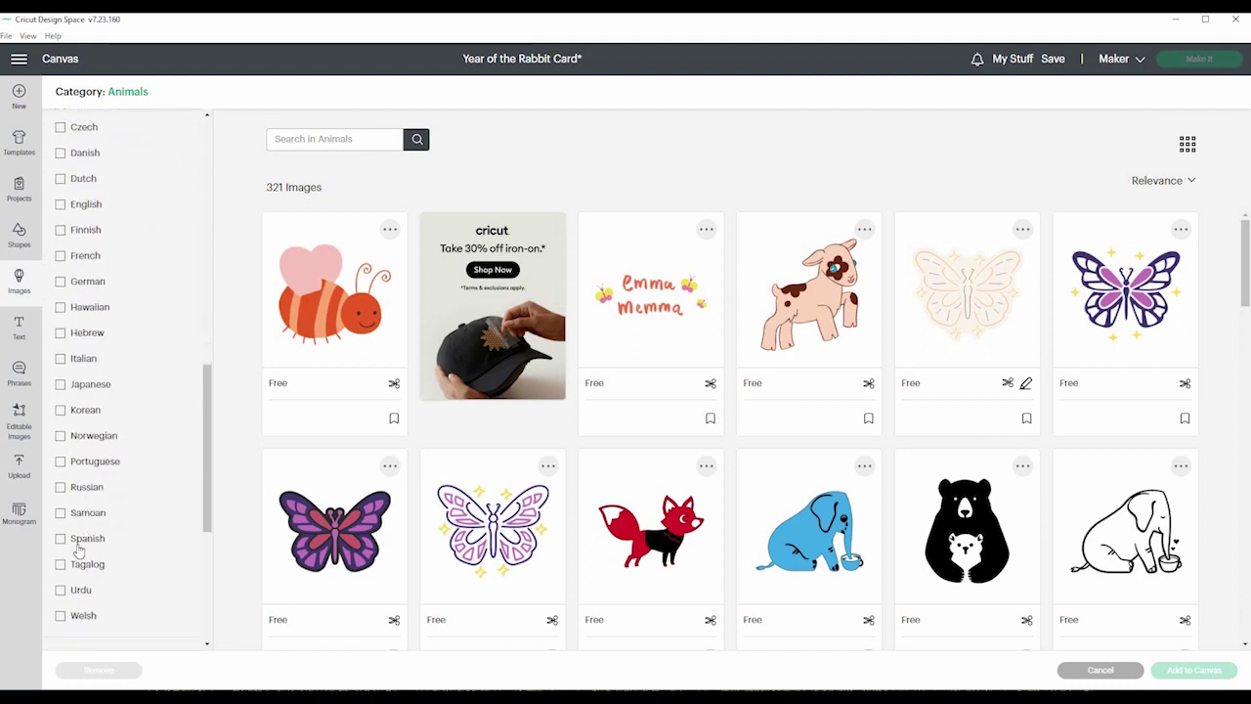
{"action": "left_click", "coordinate": [62, 539]}
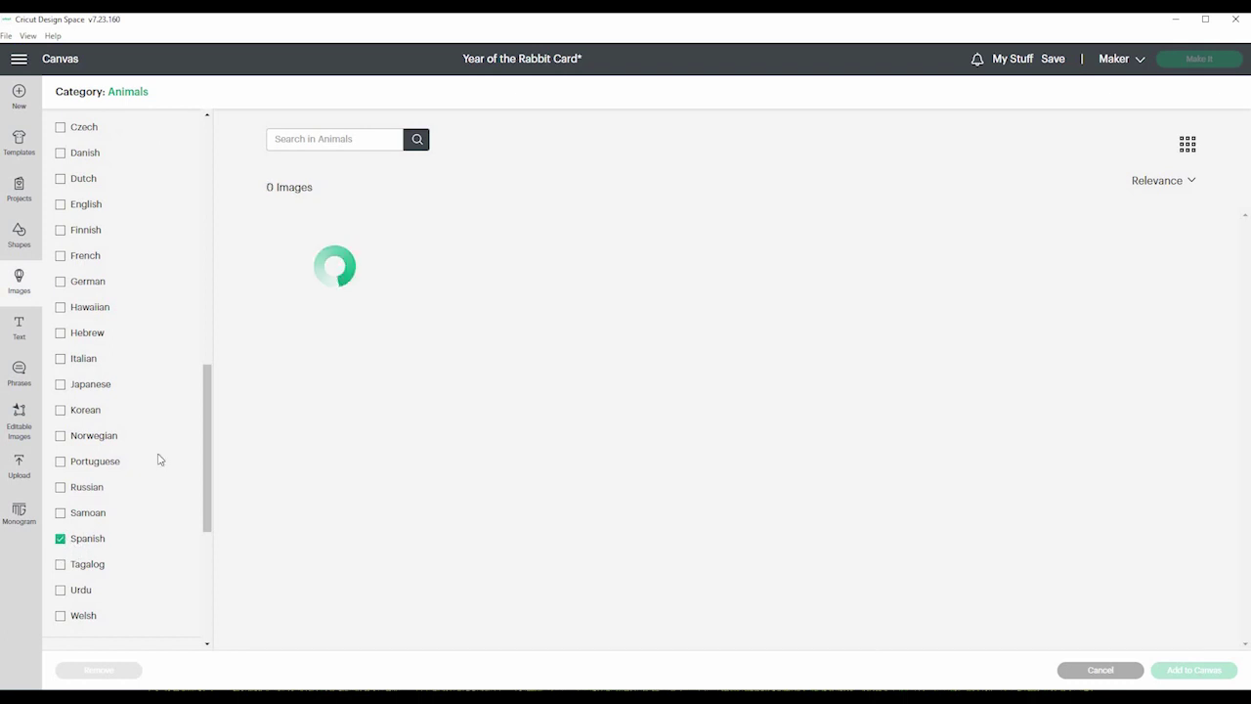
{"action": "scroll", "coordinate": [155, 335], "scroll_direction": "up", "scroll_amount": 15}
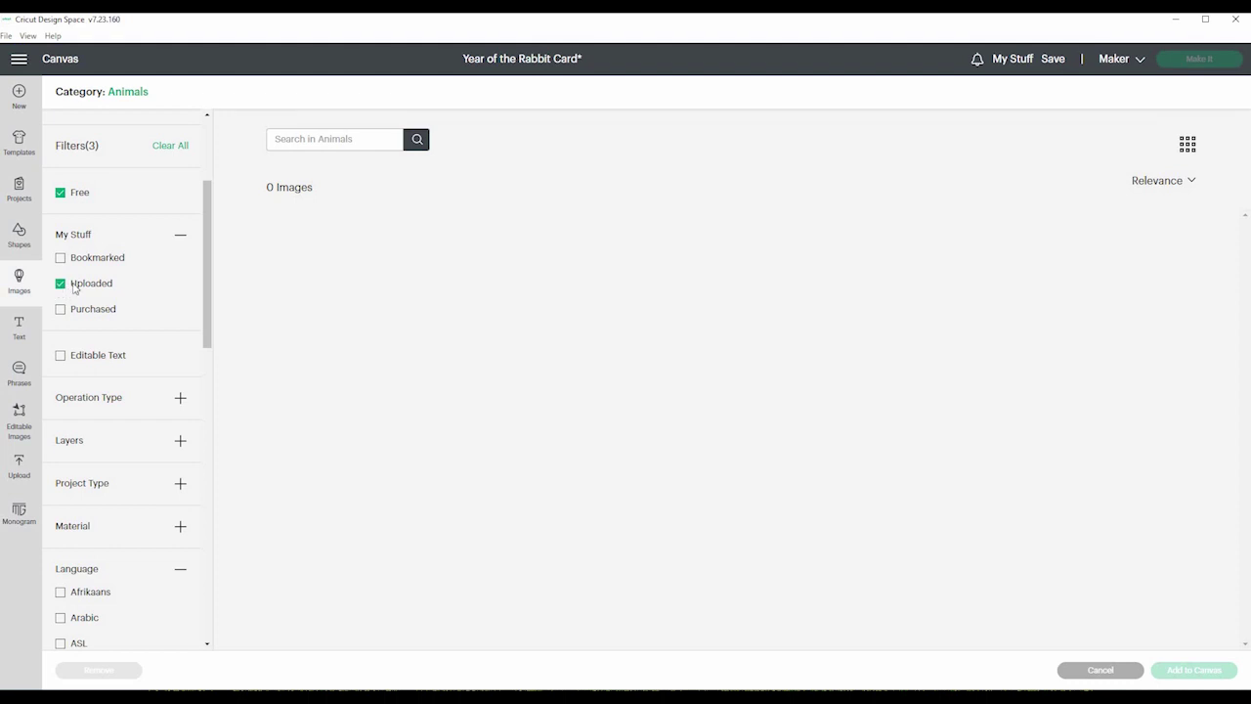
{"action": "left_click", "coordinate": [63, 286]}
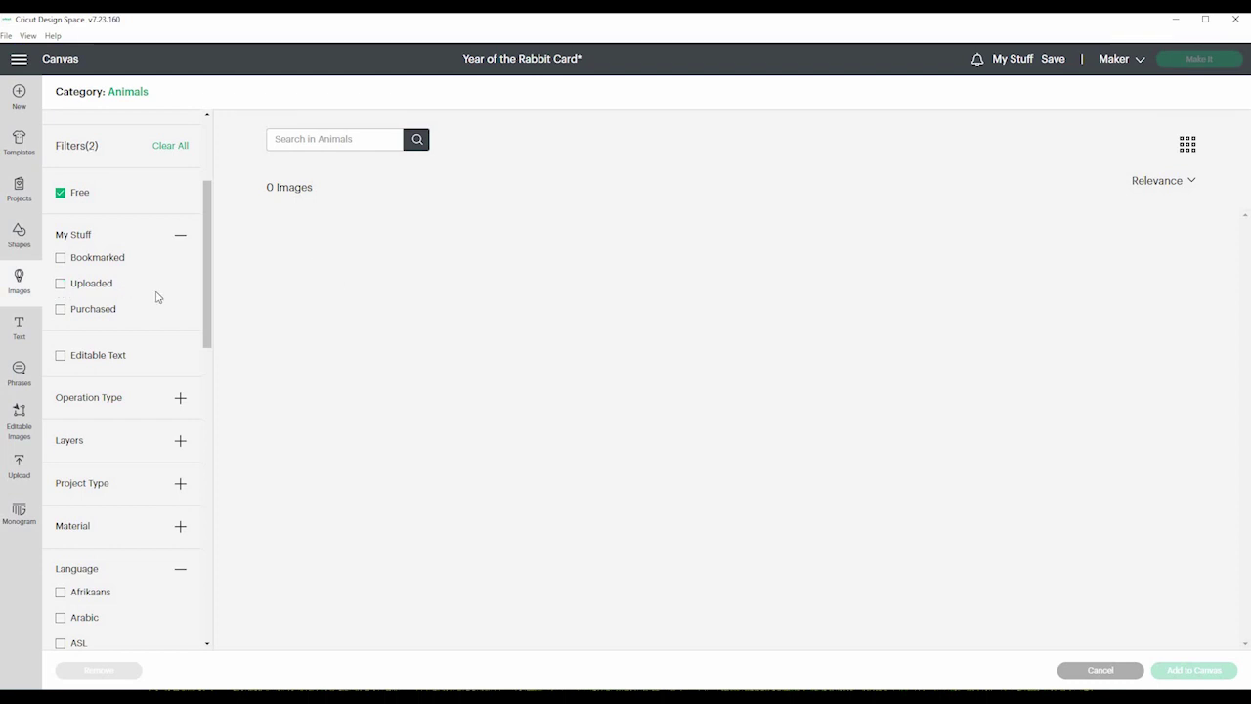
{"action": "left_click", "coordinate": [60, 195]}
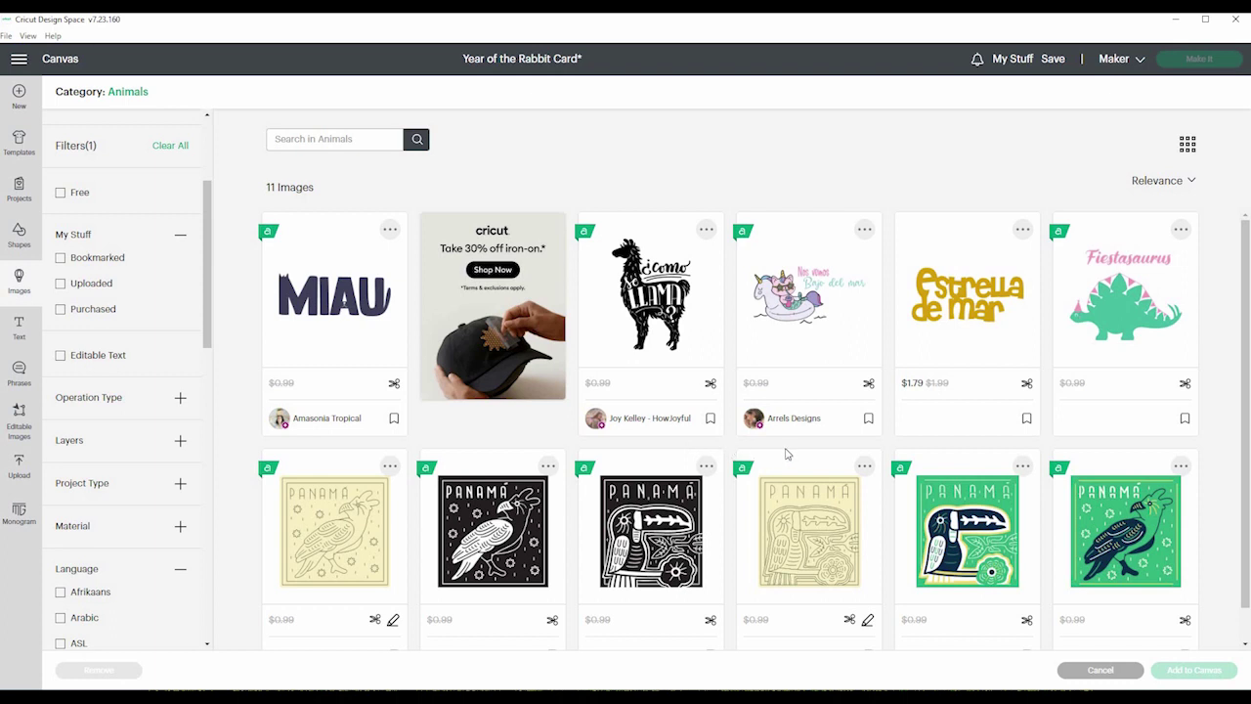
{"action": "scroll", "coordinate": [787, 453], "scroll_direction": "down", "scroll_amount": 1}
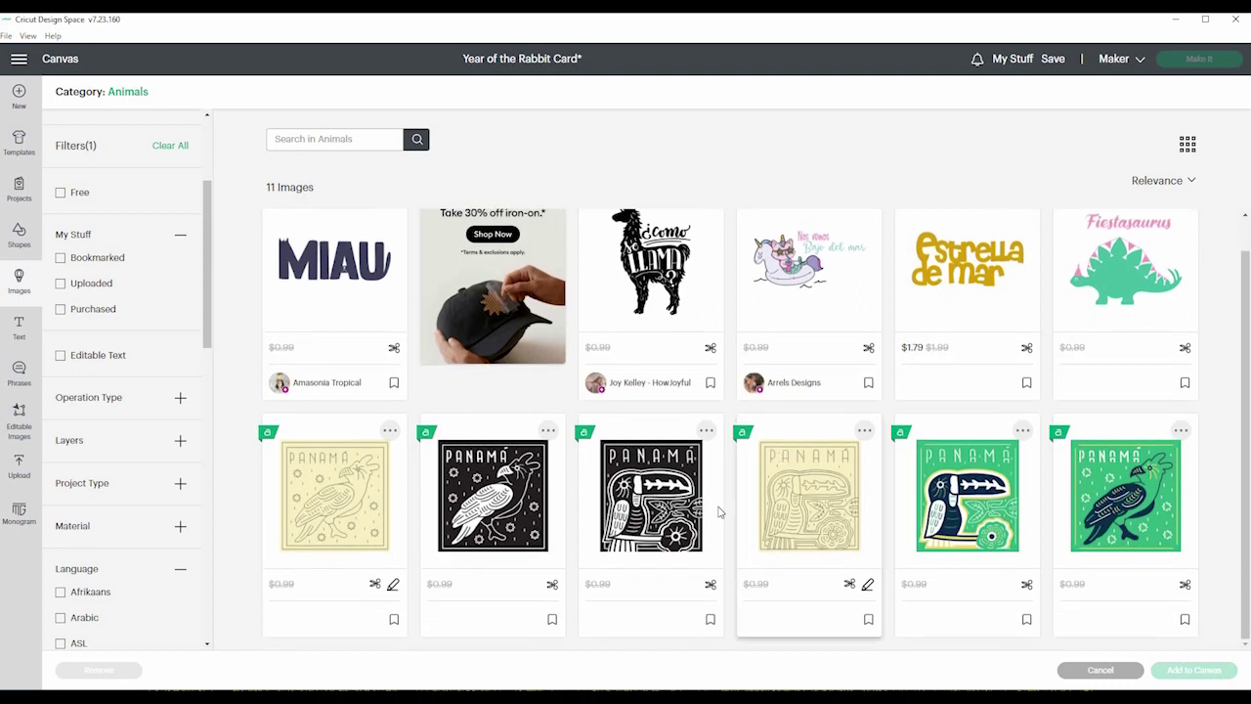
{"action": "scroll", "coordinate": [718, 511], "scroll_direction": "up", "scroll_amount": 1}
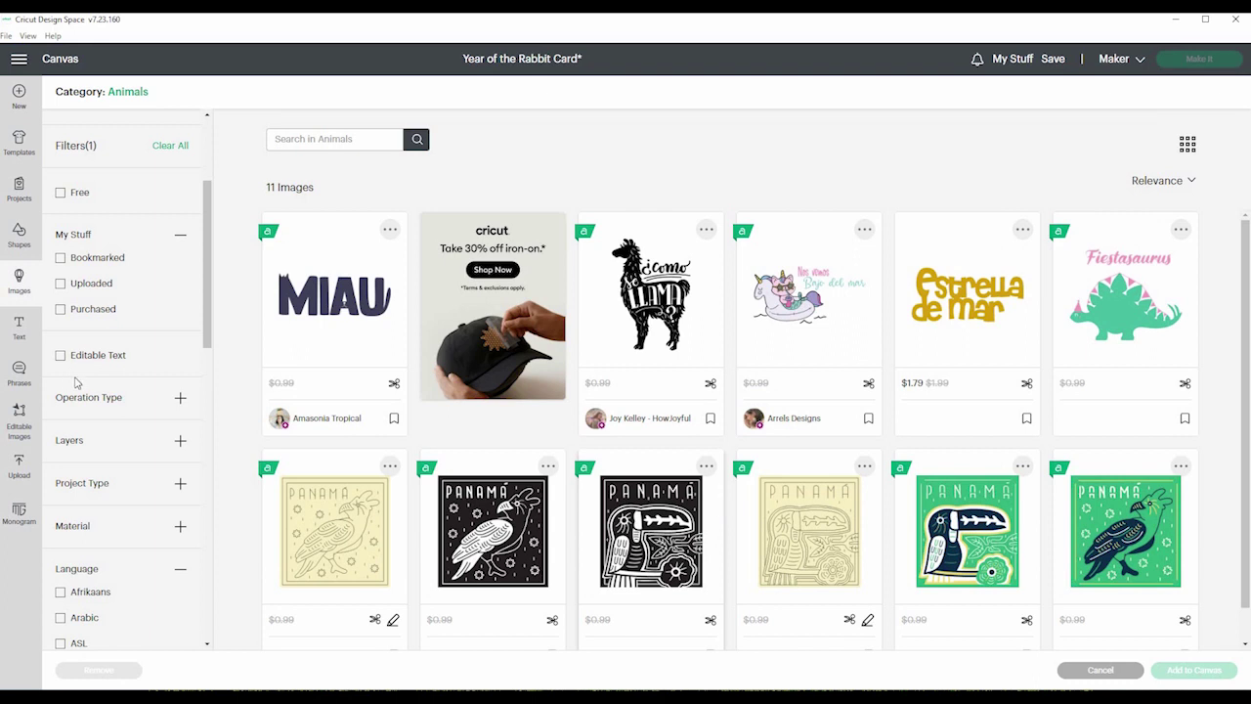
{"action": "scroll", "coordinate": [146, 396], "scroll_direction": "down", "scroll_amount": 10}
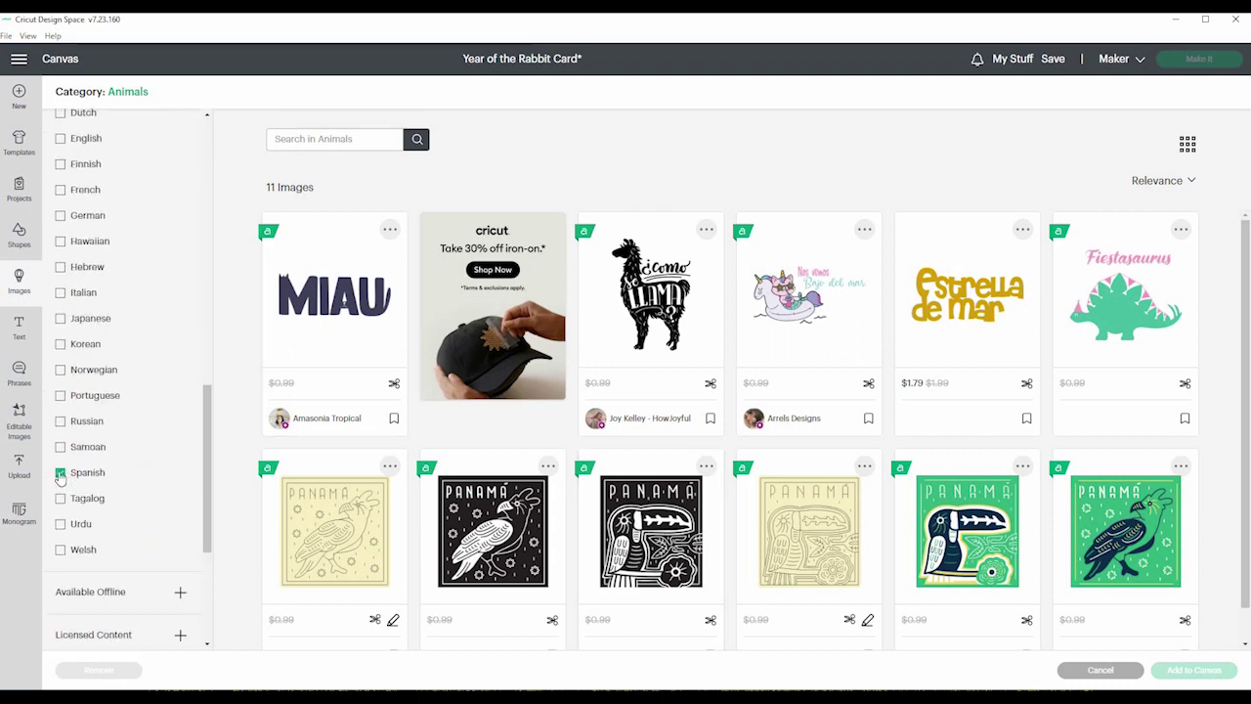
Step: Swap the Spanish filter for Star Wars, Disney and Sesame Street licensed content, giving 109 images
{"action": "left_click", "coordinate": [133, 456]}
{"action": "scroll", "coordinate": [134, 456], "scroll_direction": "down", "scroll_amount": 3}
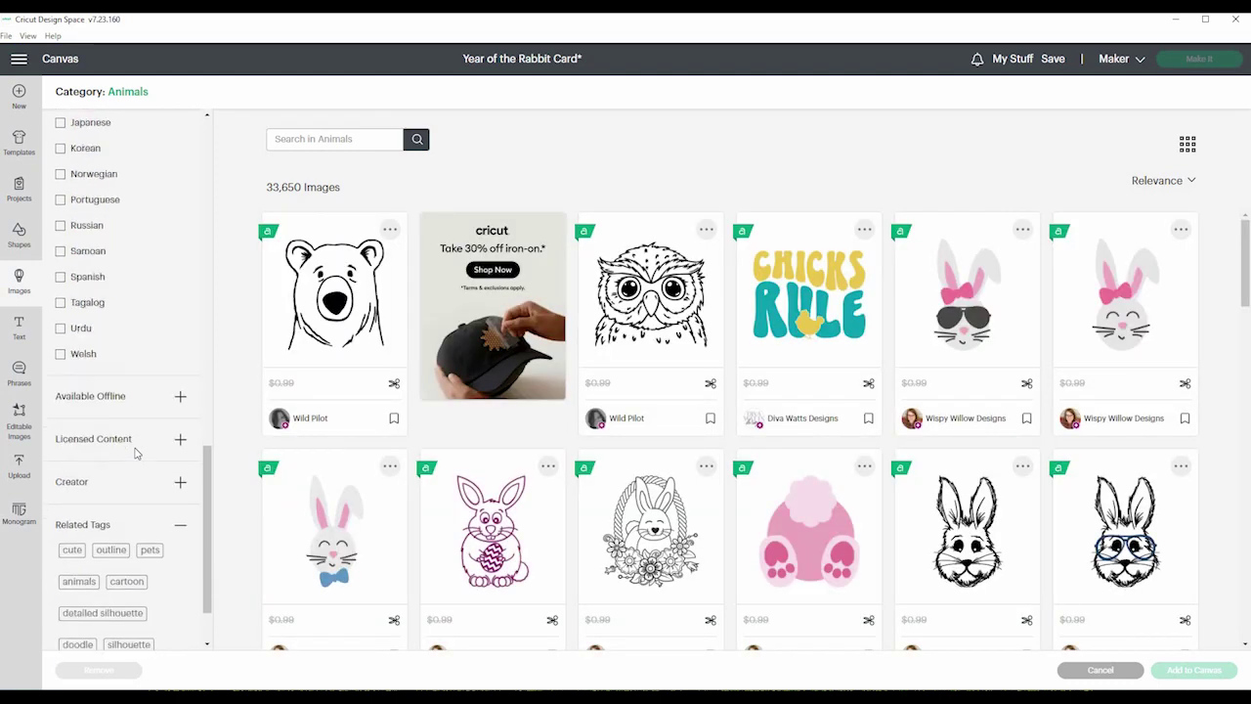
{"action": "scroll", "coordinate": [136, 453], "scroll_direction": "down", "scroll_amount": 1}
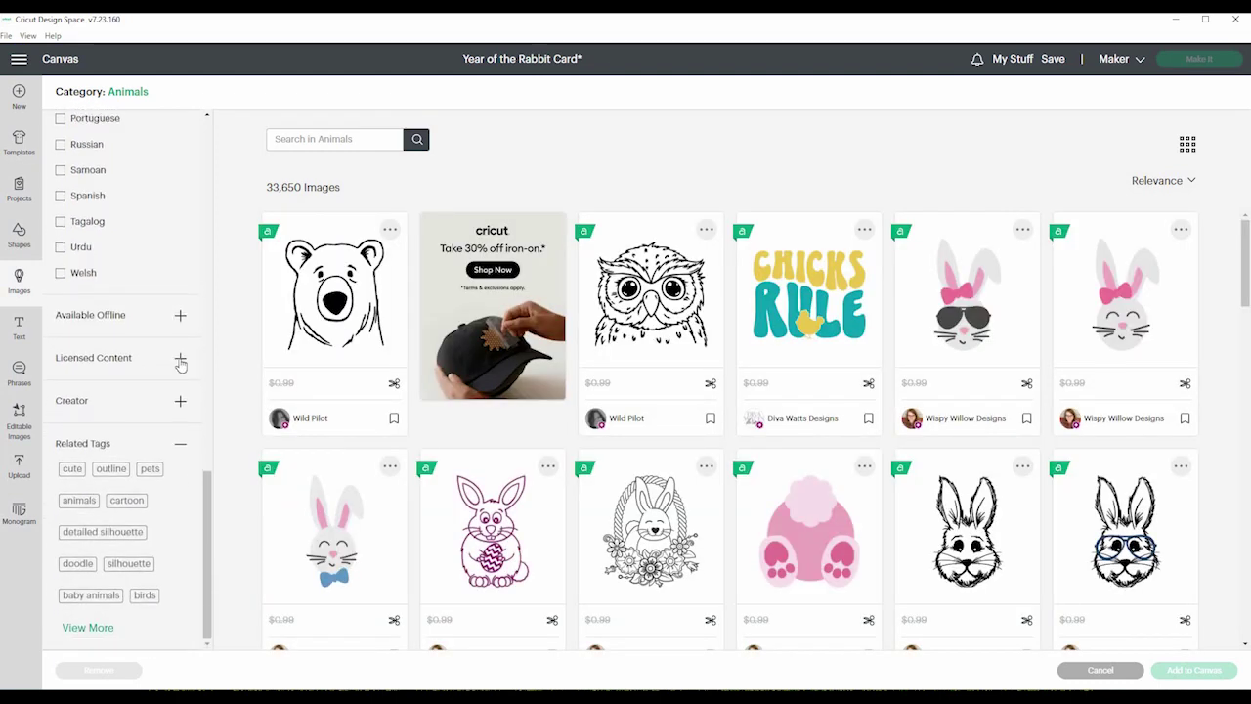
{"action": "left_click", "coordinate": [180, 360]}
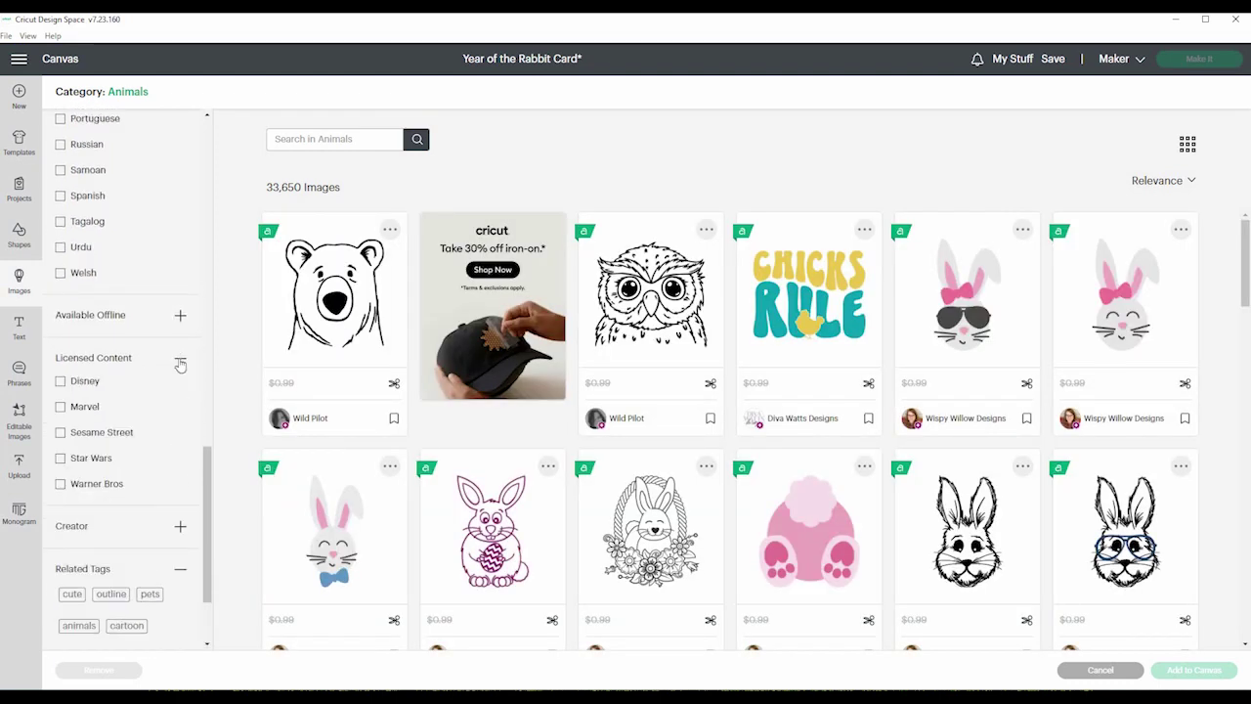
{"action": "left_click", "coordinate": [61, 459]}
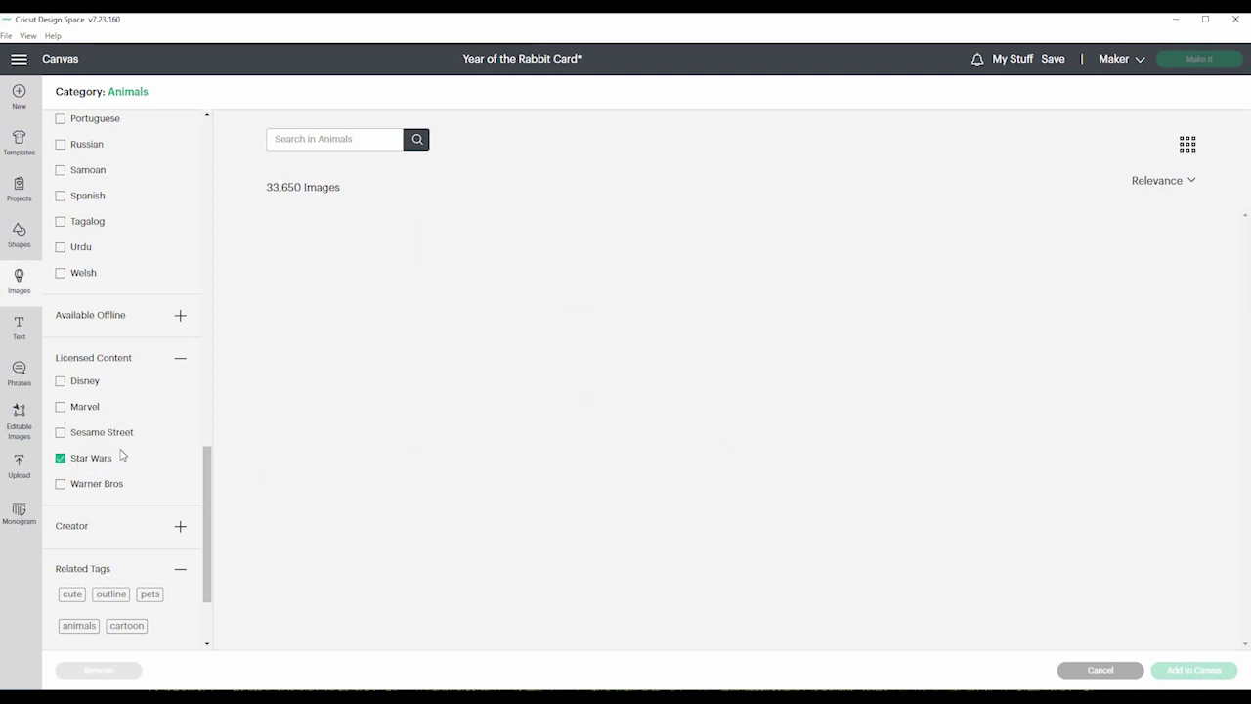
{"action": "left_click", "coordinate": [62, 382]}
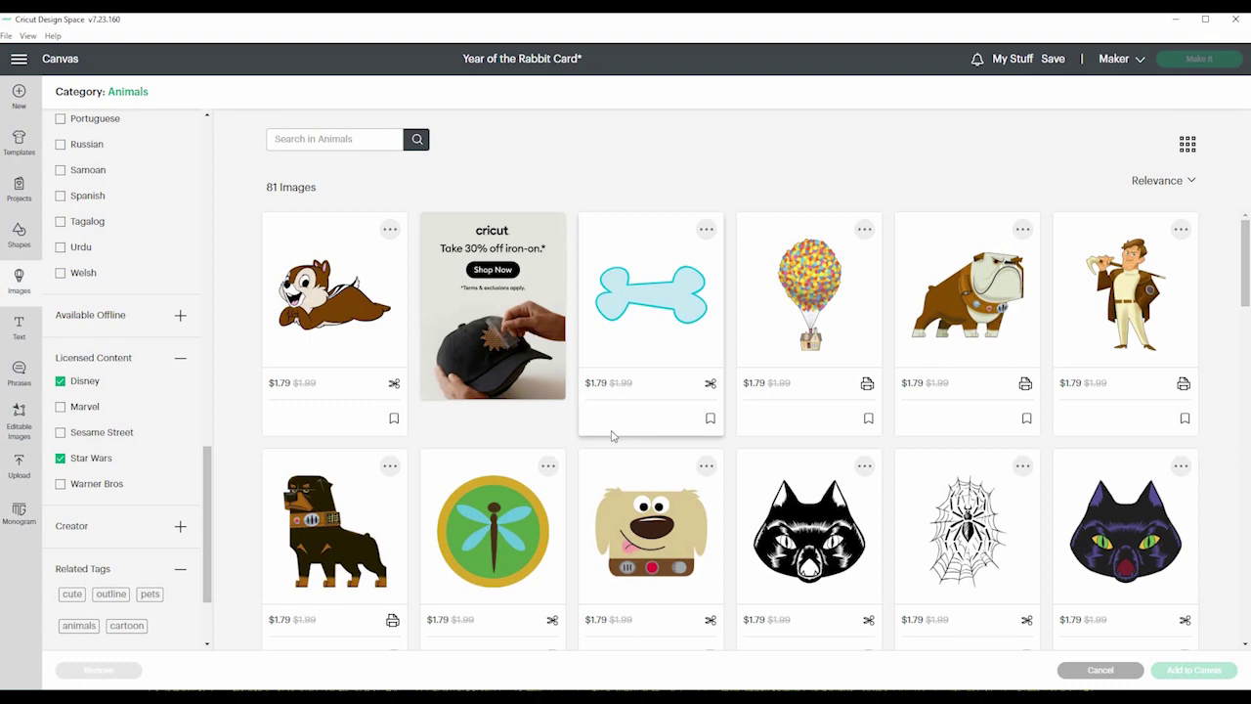
{"action": "scroll", "coordinate": [612, 436], "scroll_direction": "down", "scroll_amount": 6}
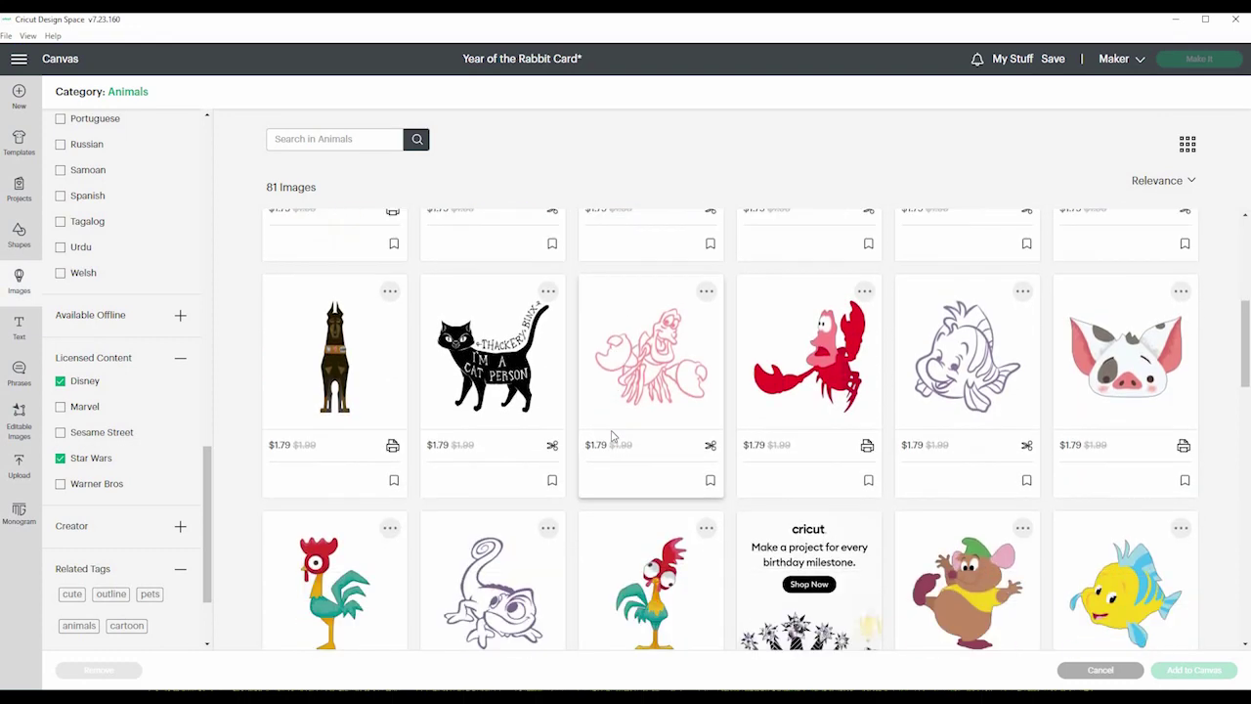
{"action": "scroll", "coordinate": [612, 436], "scroll_direction": "up", "scroll_amount": 6}
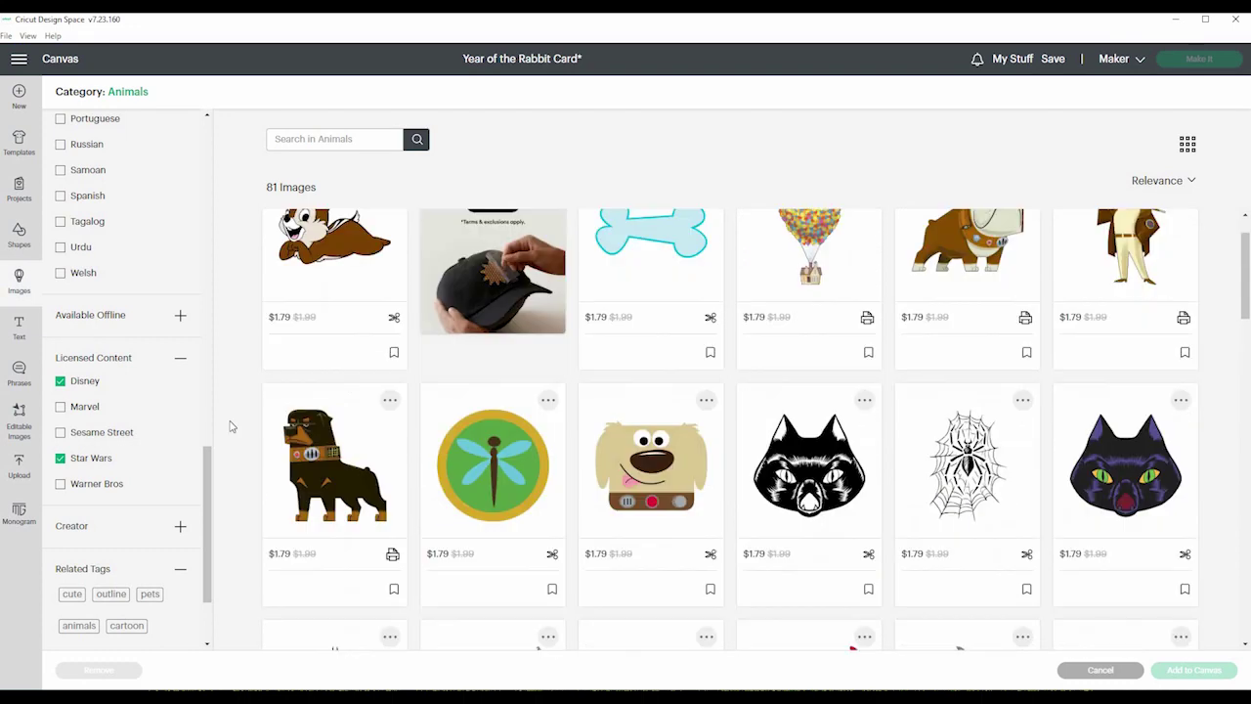
{"action": "left_click", "coordinate": [85, 437]}
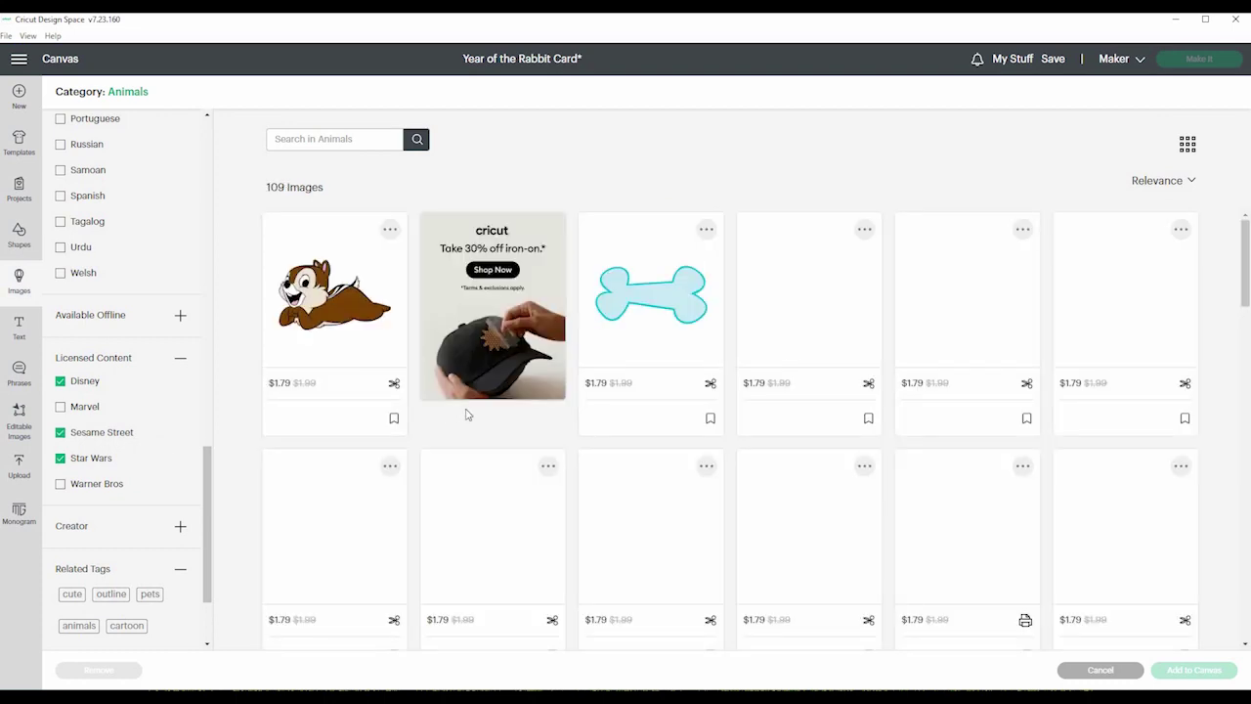
{"action": "scroll", "coordinate": [467, 414], "scroll_direction": "down", "scroll_amount": 3}
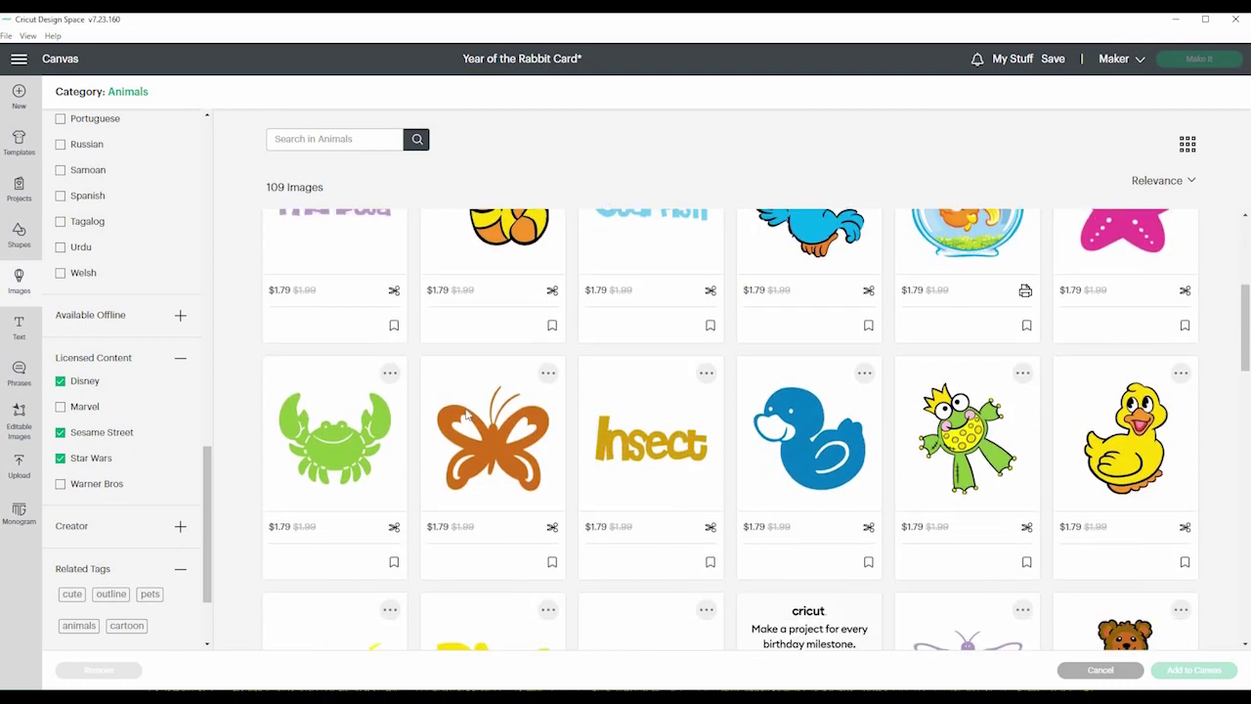
{"action": "scroll", "coordinate": [466, 415], "scroll_direction": "up", "scroll_amount": 3}
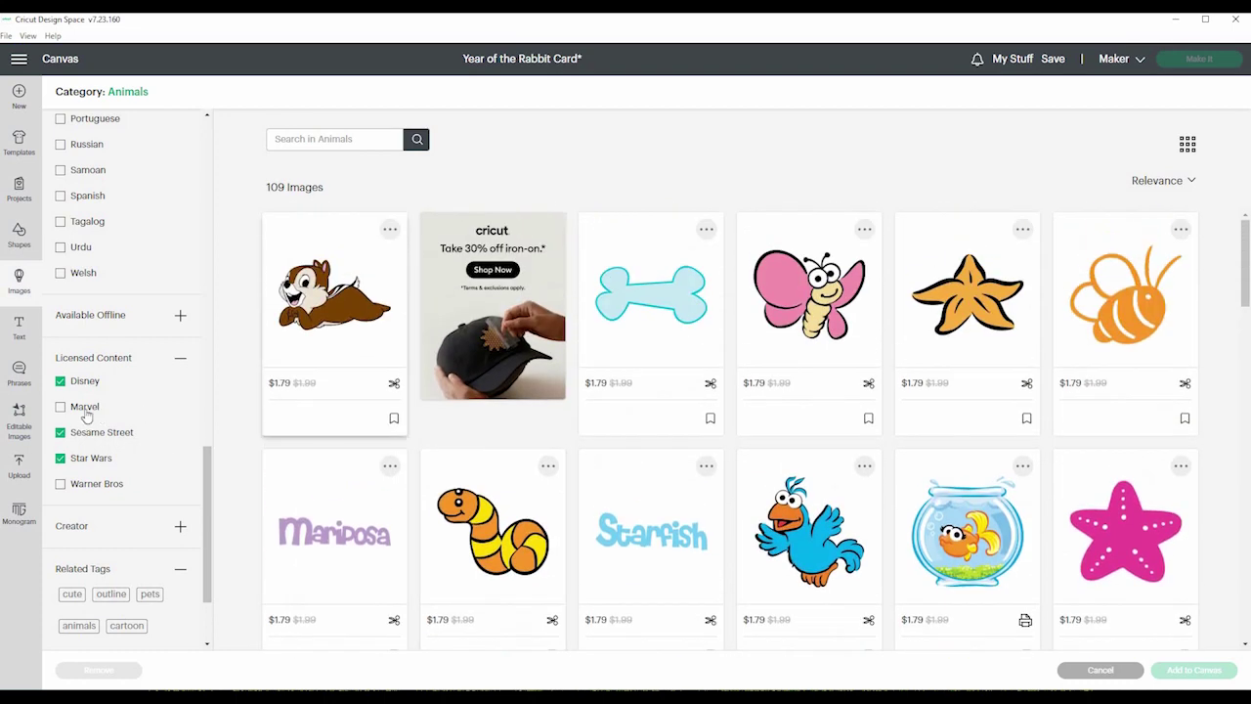
Step: Collapse Licensed Content and briefly look at the Creator filter options
{"action": "left_click", "coordinate": [177, 365]}
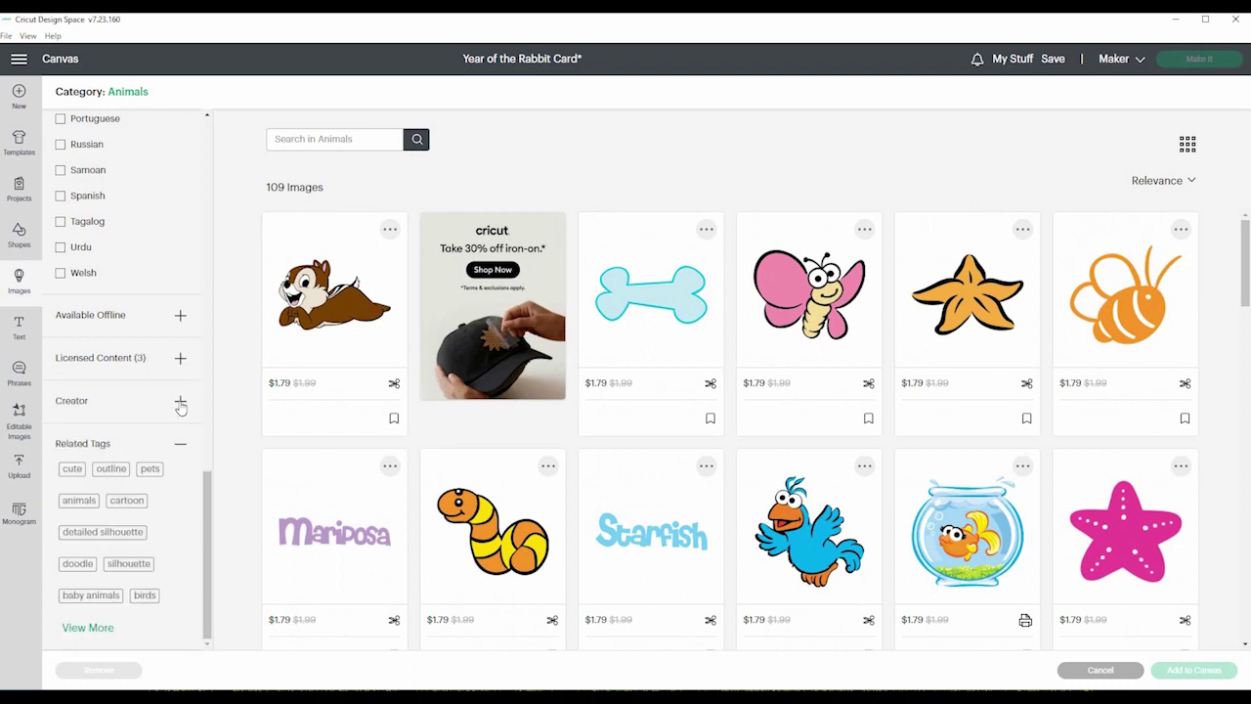
{"action": "left_click", "coordinate": [179, 402]}
{"action": "left_click", "coordinate": [181, 408]}
{"action": "scroll", "coordinate": [173, 536], "scroll_direction": "up", "scroll_amount": 15}
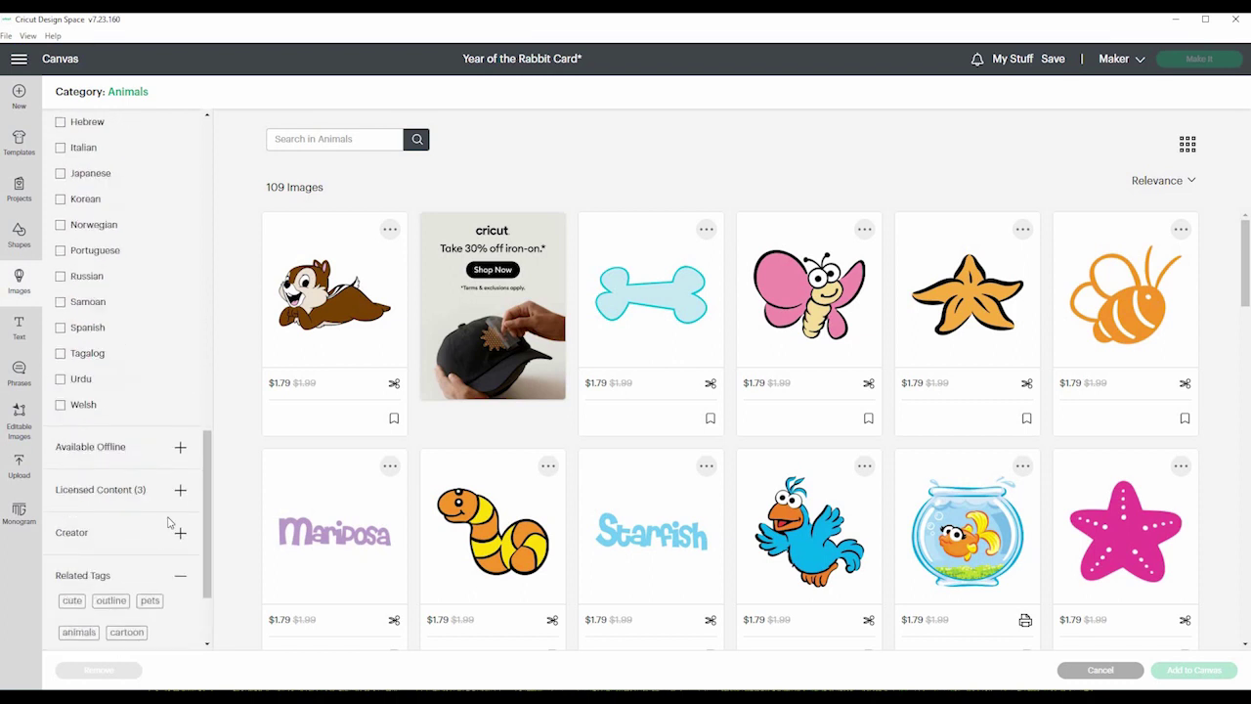
{"action": "scroll", "coordinate": [164, 505], "scroll_direction": "up", "scroll_amount": 2}
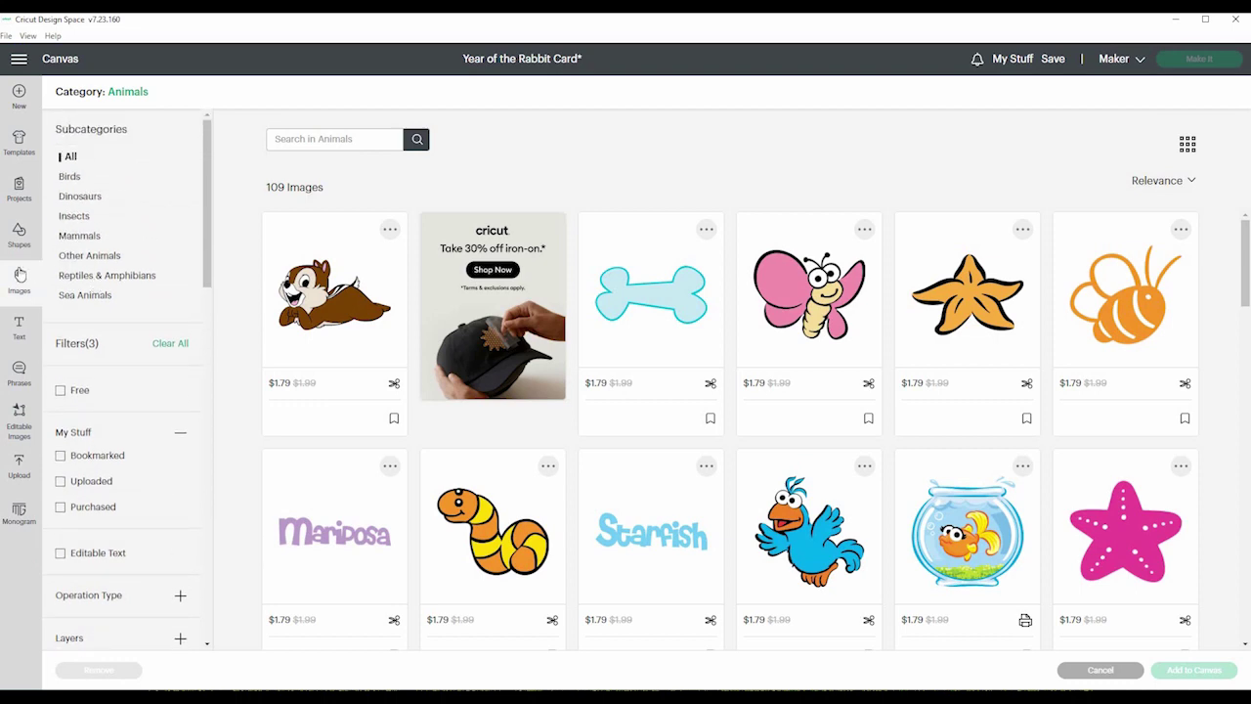
Step: Close the image library, reopen it once, then close it to reach the empty canvas
{"action": "left_click", "coordinate": [17, 280]}
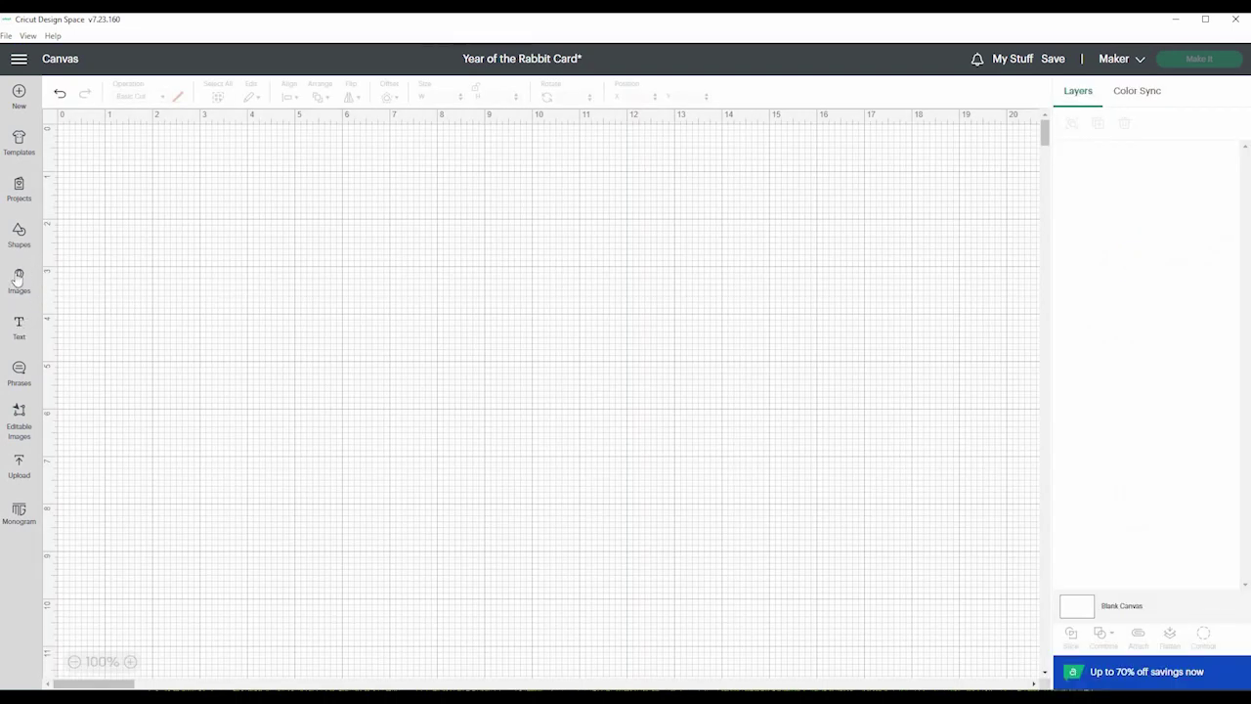
{"action": "left_click", "coordinate": [18, 279]}
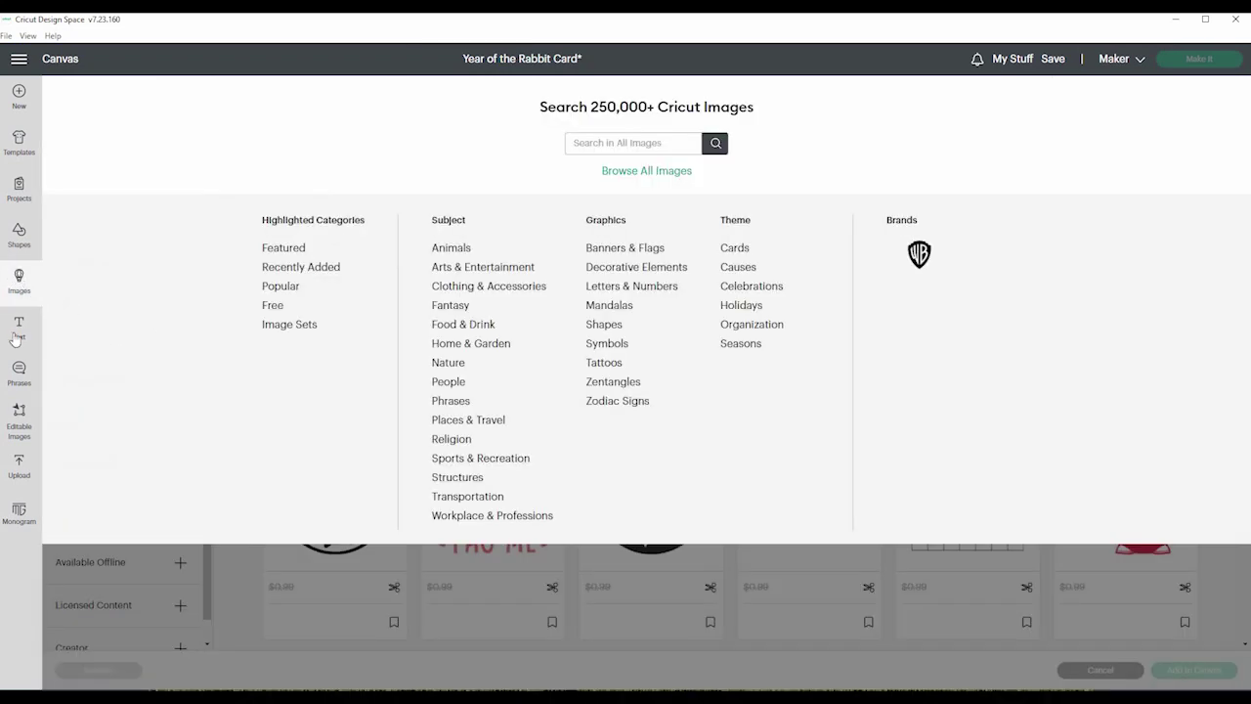
{"action": "left_click", "coordinate": [21, 329]}
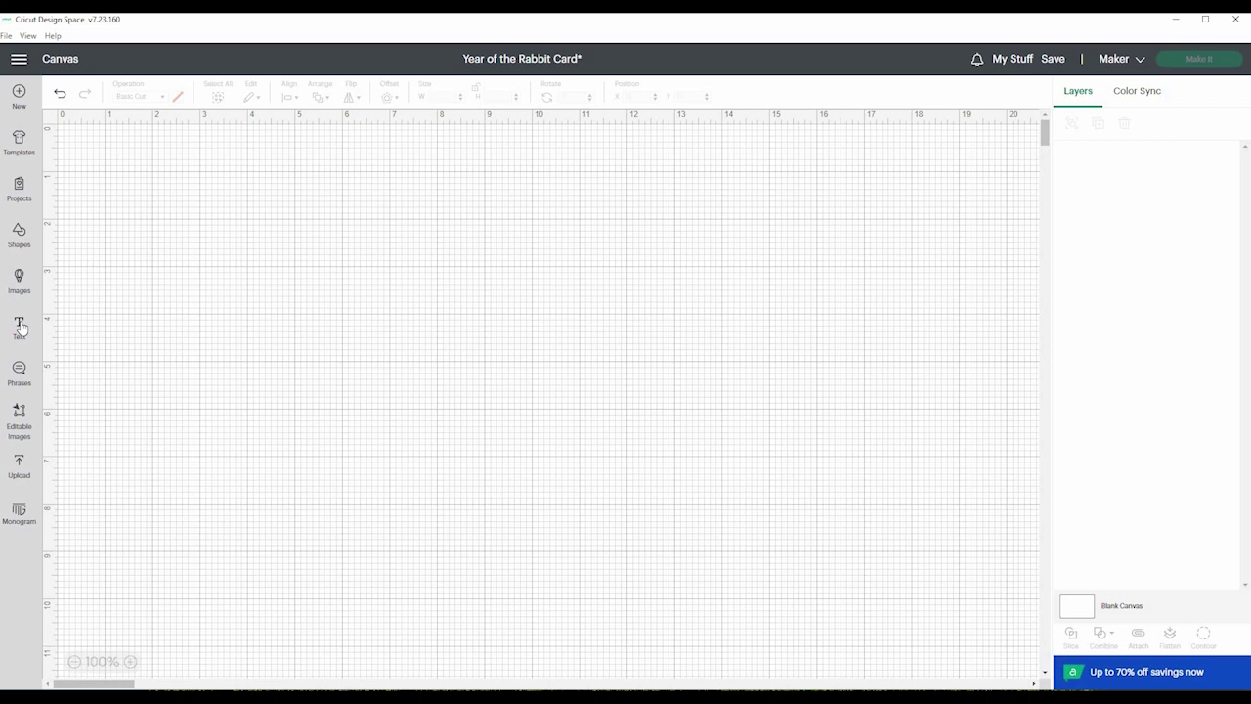
Step: Add a text object and replace its placeholder with 'Hello' (Cricut Sans, size 72)
{"action": "left_click", "coordinate": [21, 329]}
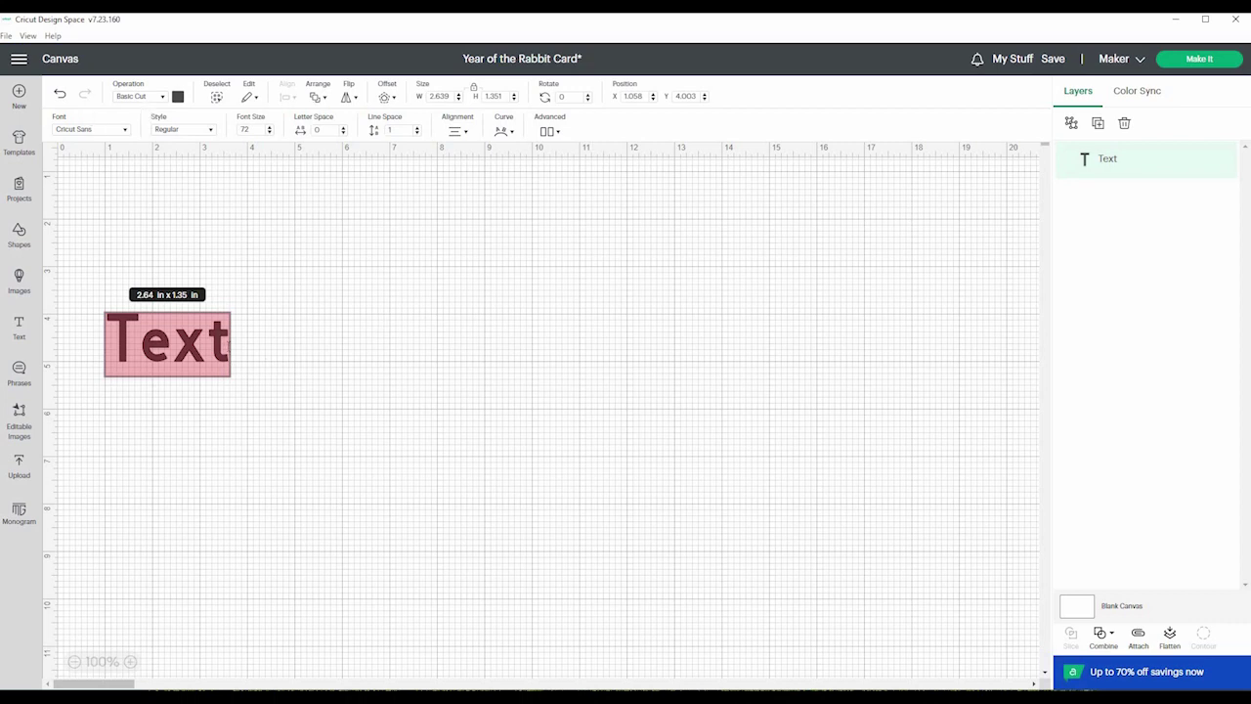
{"action": "key", "text": "End"}
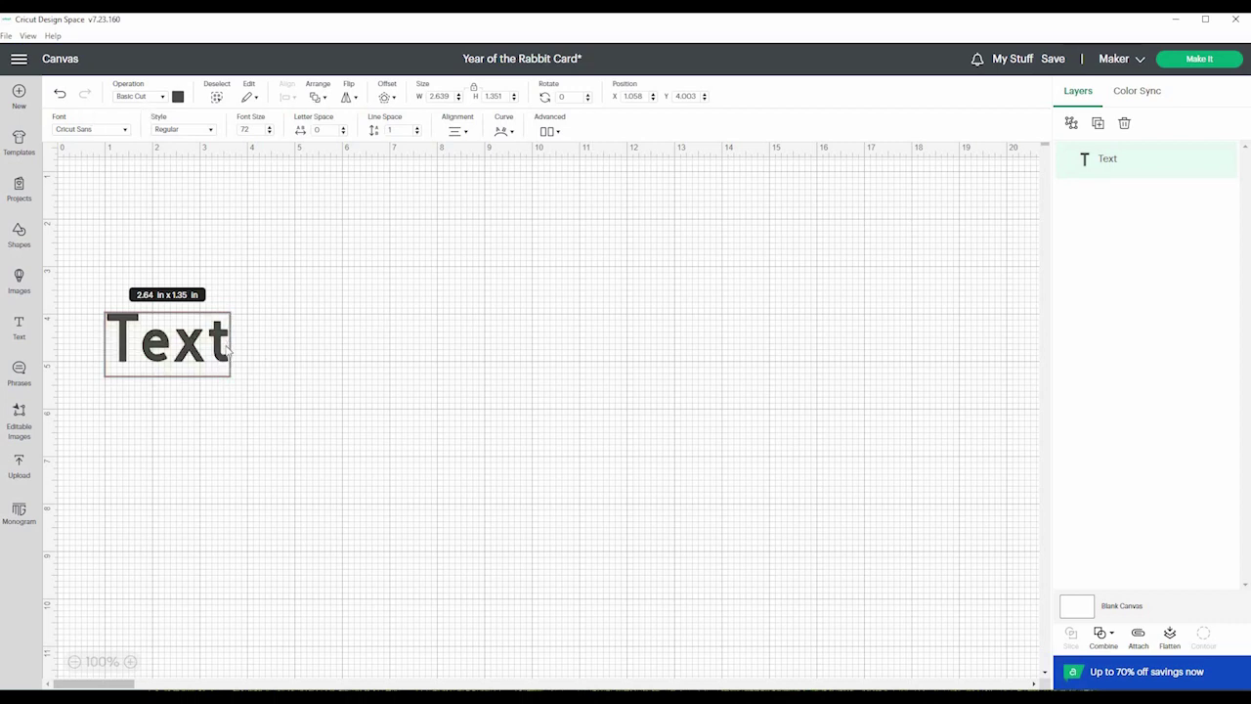
{"action": "key", "text": "BackSpace"}
{"action": "key", "text": "BackSpace"}
{"action": "key", "text": "BackSpace"}
{"action": "key", "text": "BackSpace"}
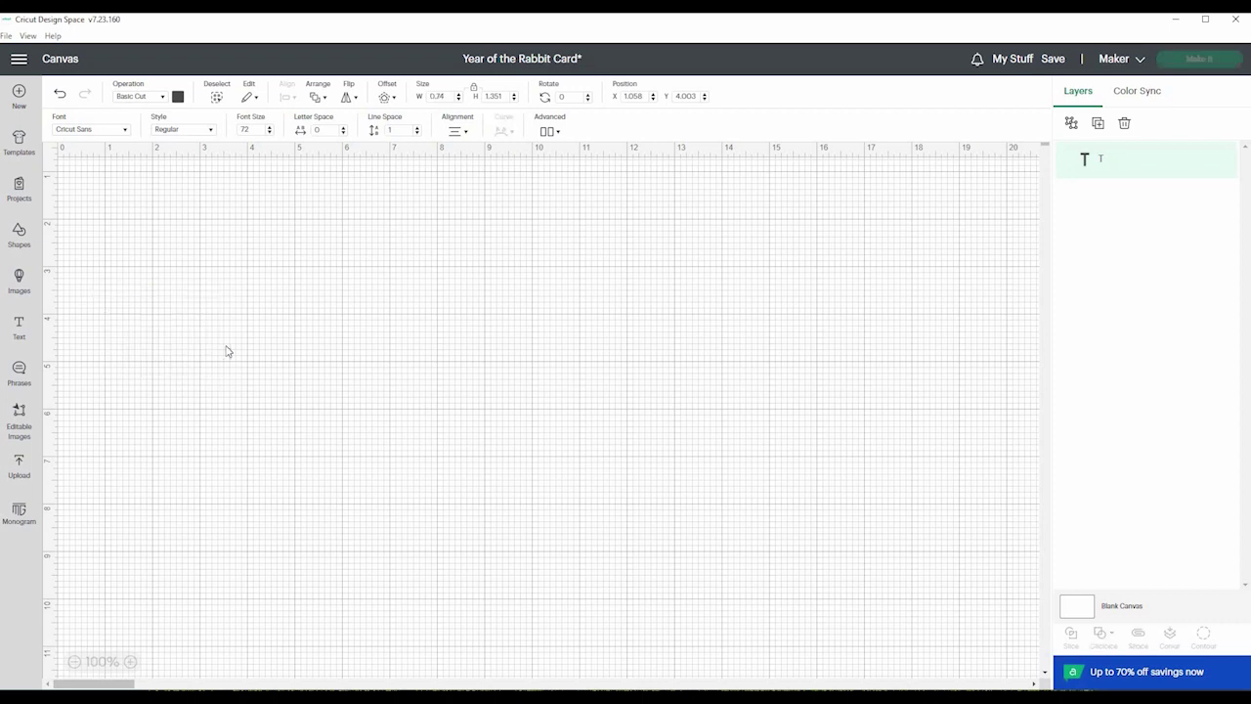
{"action": "type", "text": "Hello"}
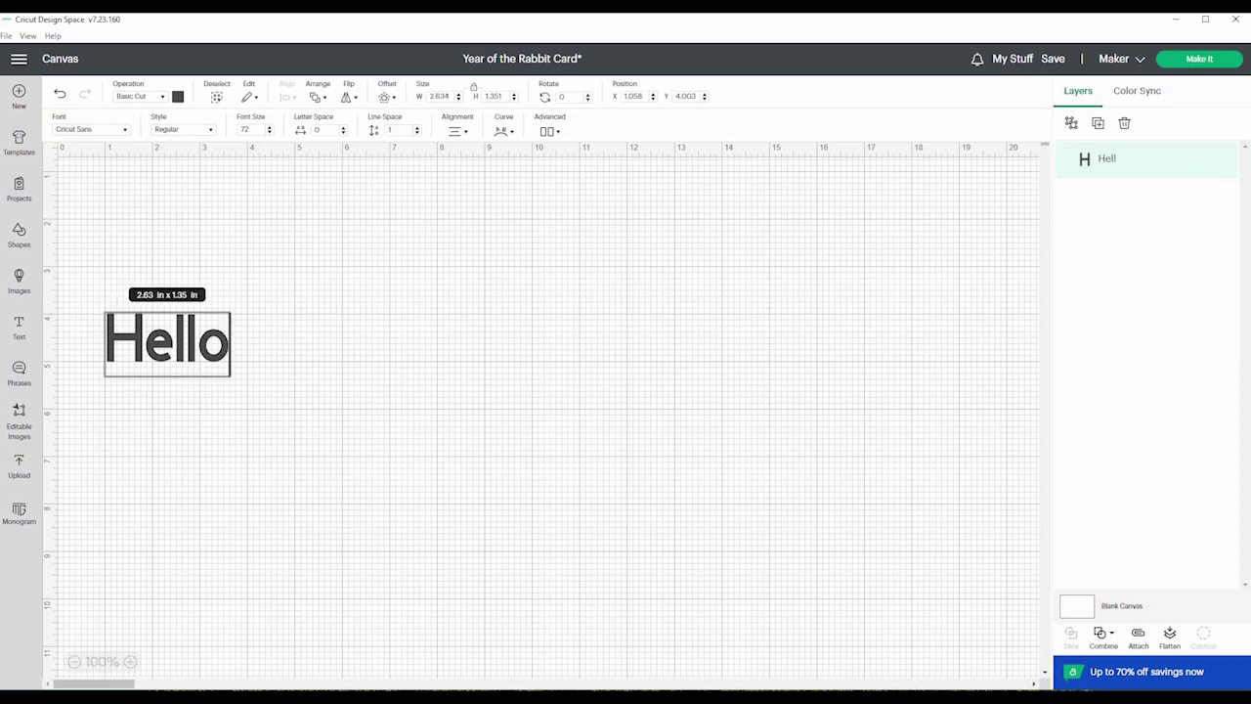
Step: Browse the System and Bookmarked font tabs and bookmark the Algerian font
{"action": "left_click", "coordinate": [121, 130]}
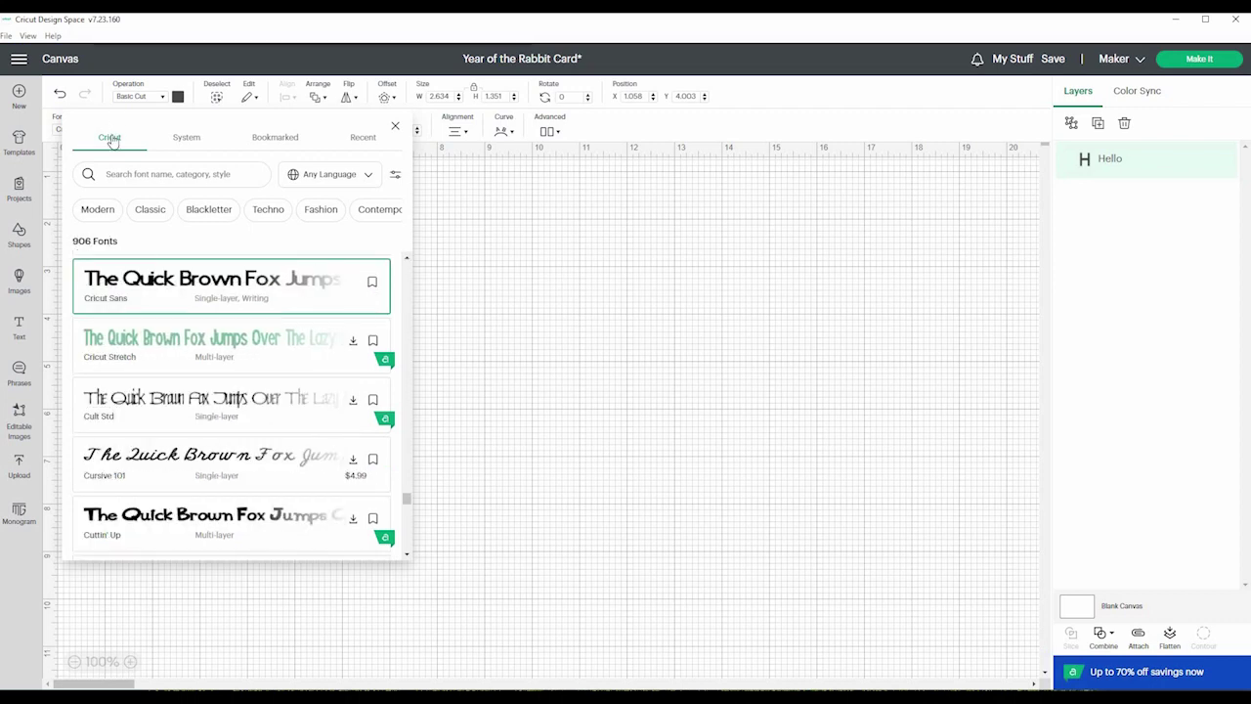
{"action": "left_click", "coordinate": [188, 140]}
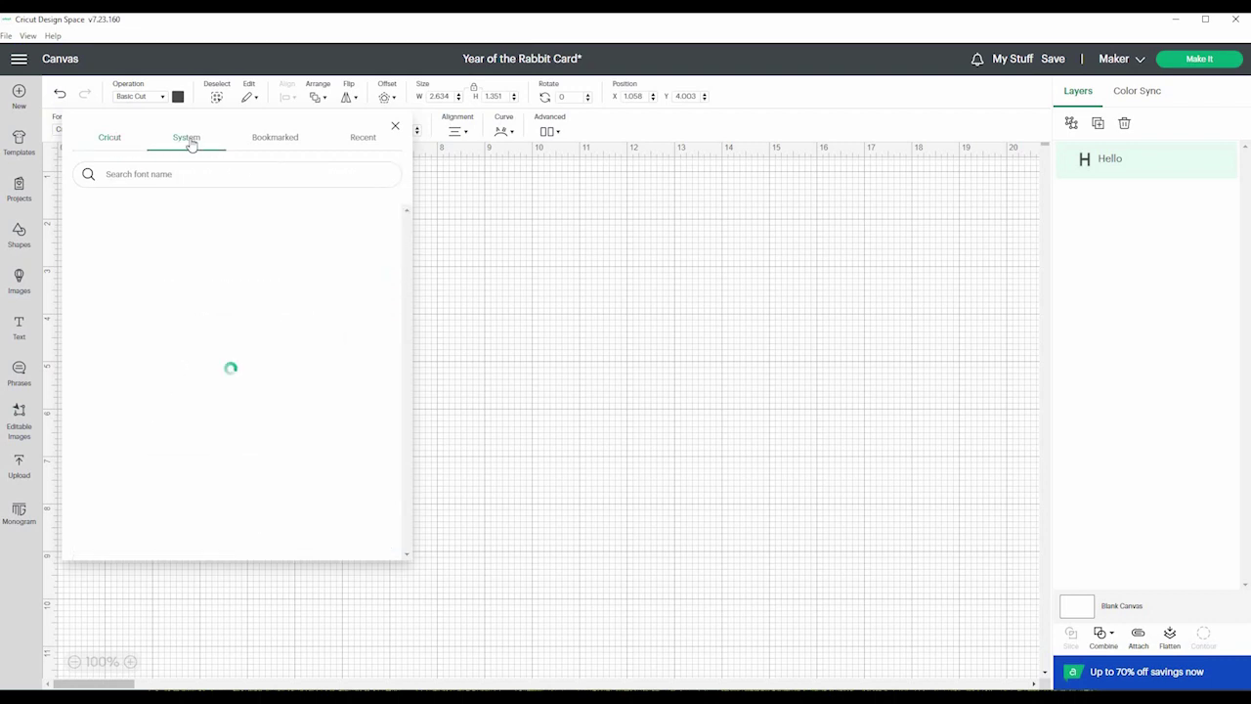
{"action": "left_click", "coordinate": [277, 139]}
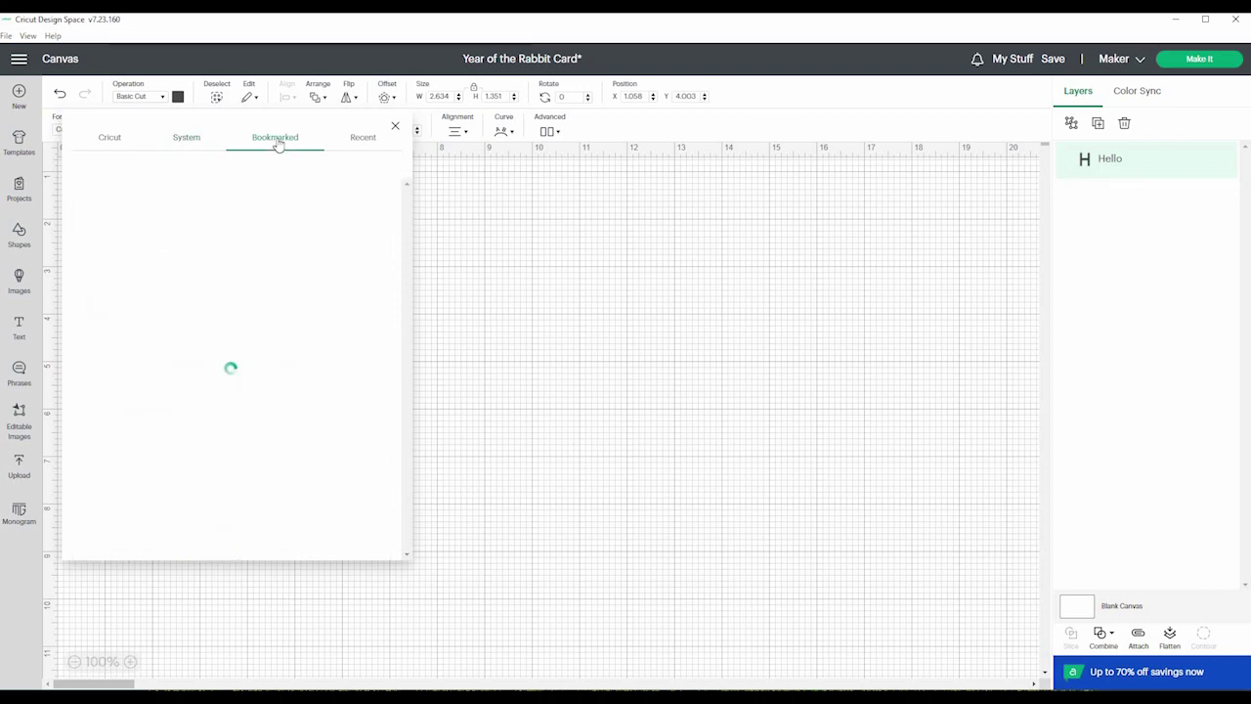
{"action": "left_click", "coordinate": [187, 142]}
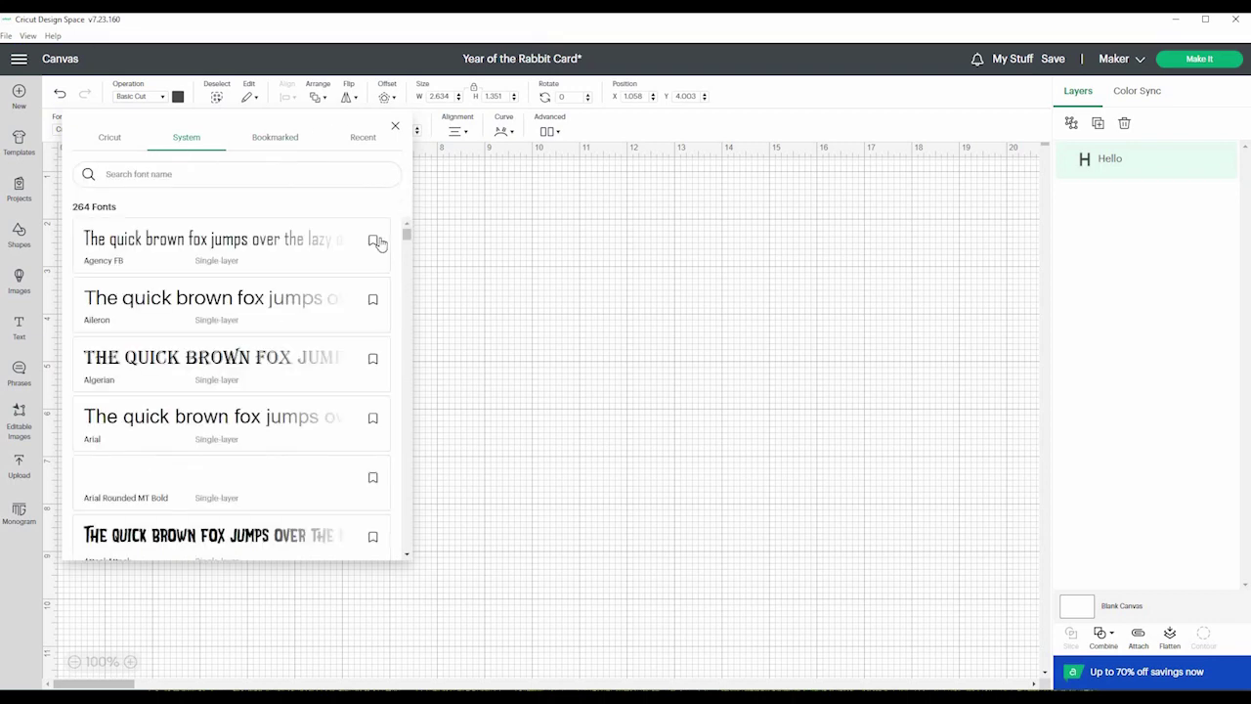
{"action": "left_click", "coordinate": [373, 359]}
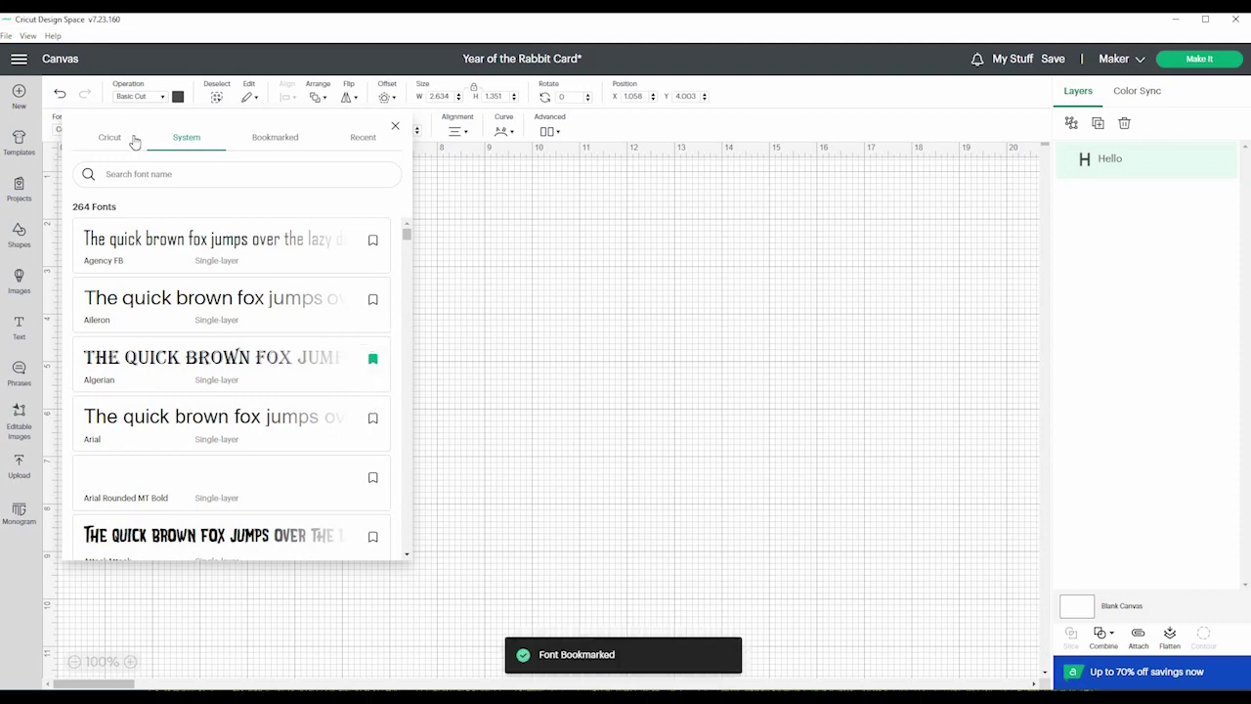
Step: Review the Bookmarked, Recent and full Cricut font lists, then close the picker
{"action": "left_click", "coordinate": [275, 136]}
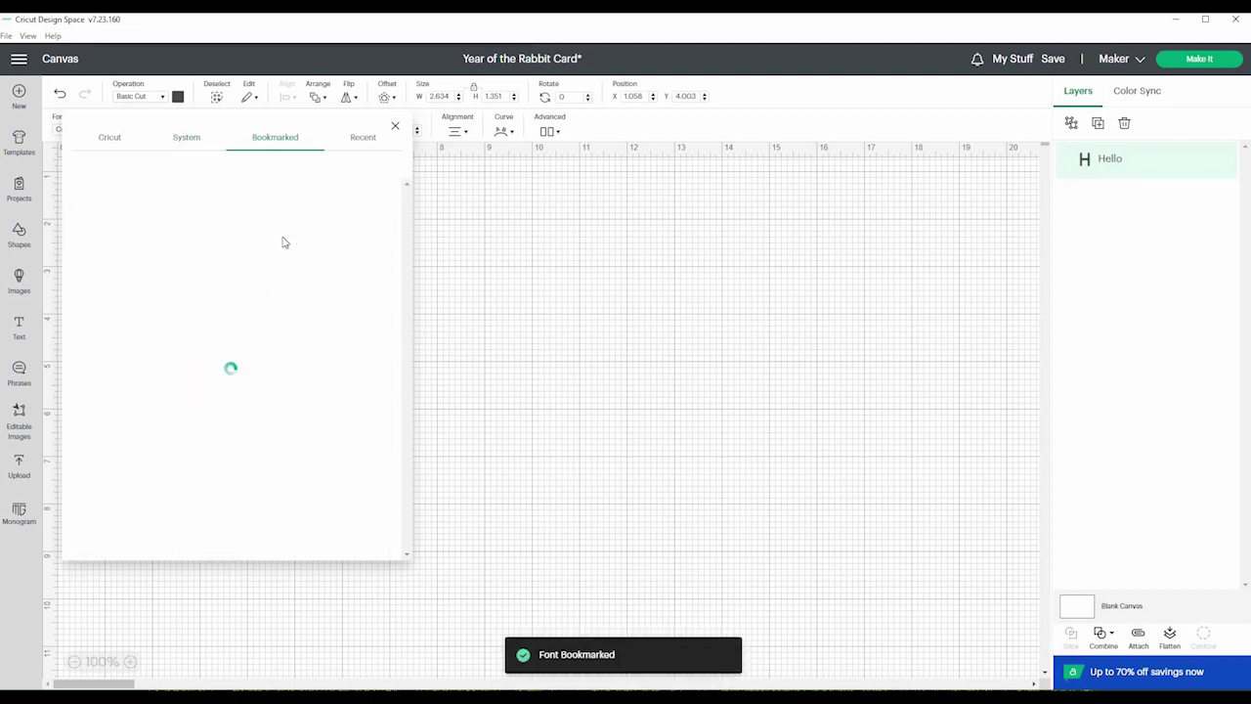
{"action": "left_click", "coordinate": [362, 138]}
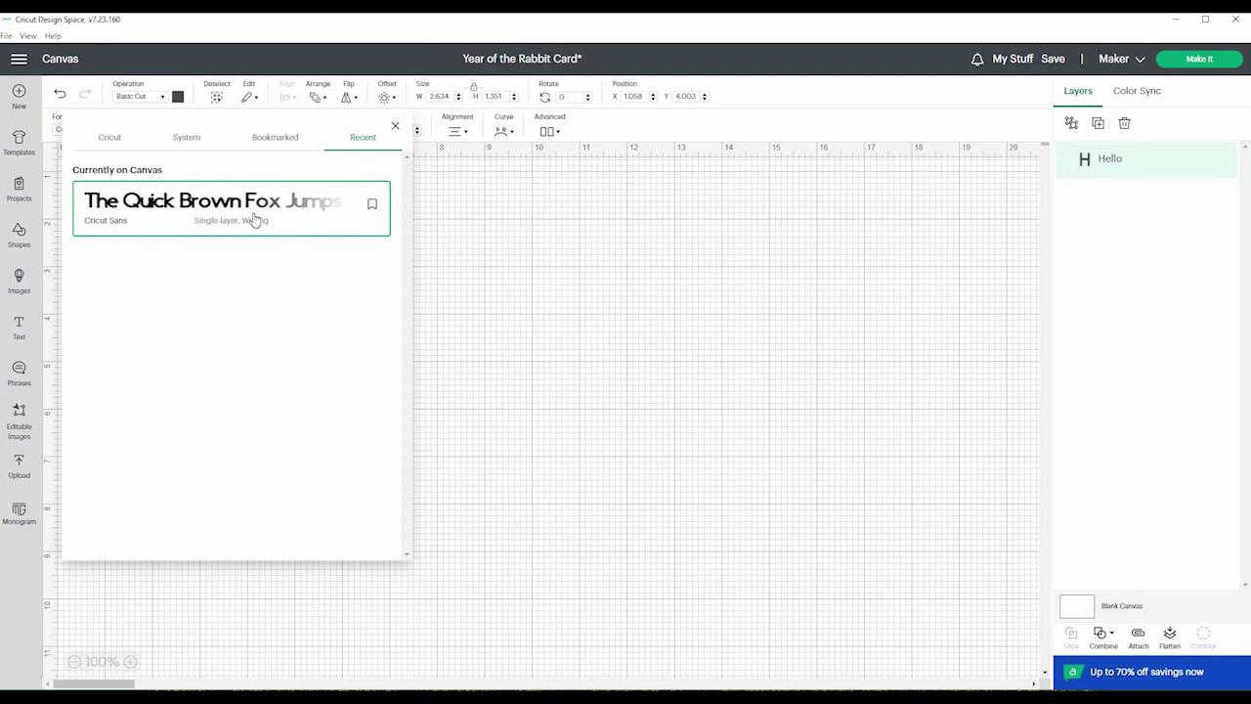
{"action": "left_click", "coordinate": [109, 138]}
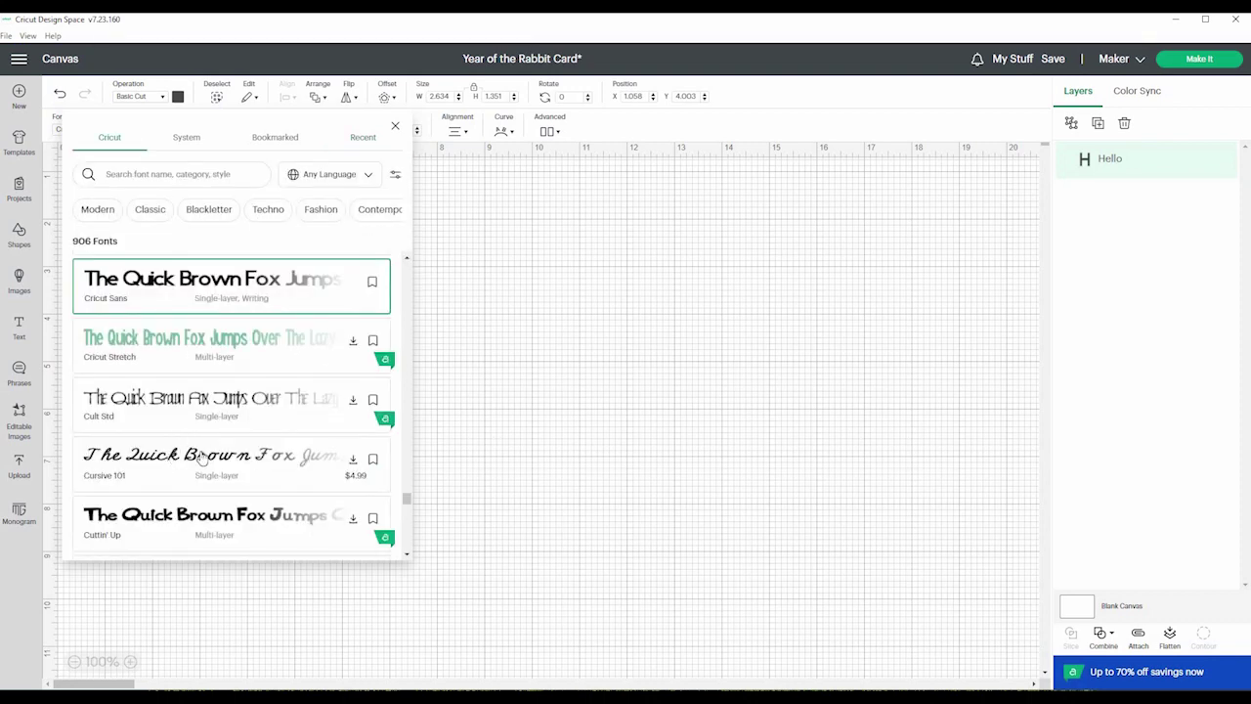
{"action": "left_click", "coordinate": [396, 130]}
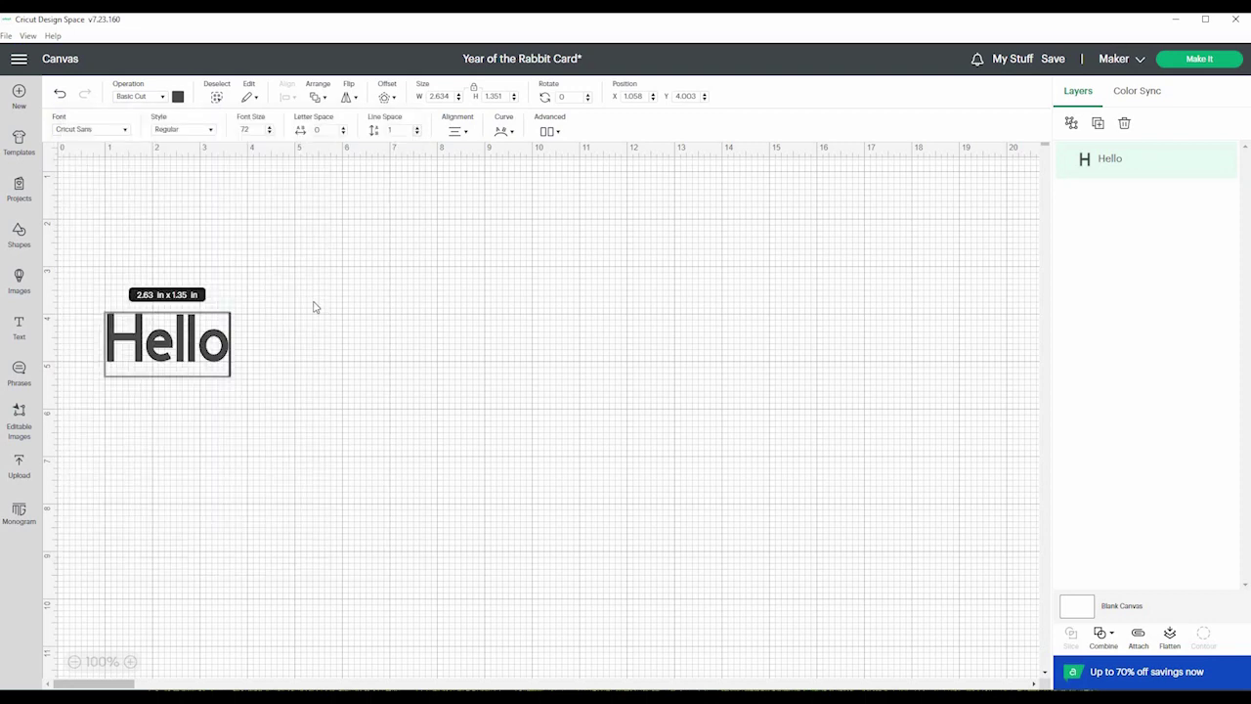
Step: Reopen the font picker to view more style categories and the font filter options
{"action": "left_click", "coordinate": [124, 130]}
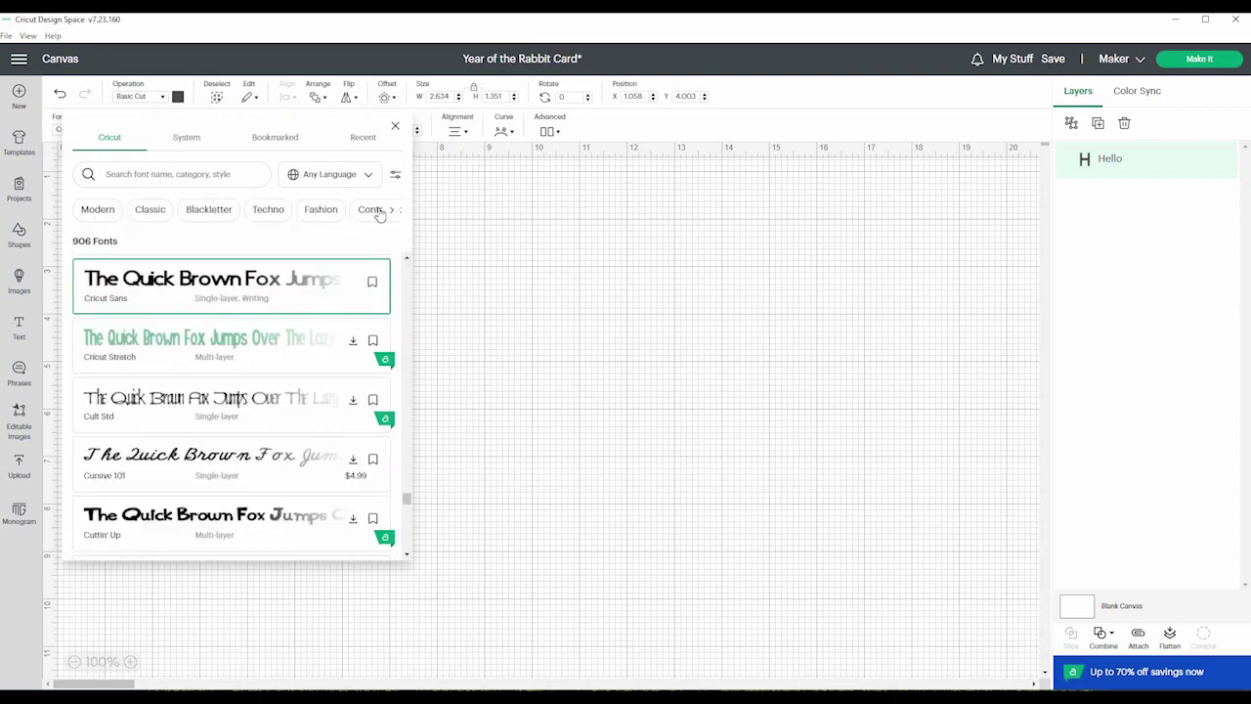
{"action": "left_click", "coordinate": [389, 213]}
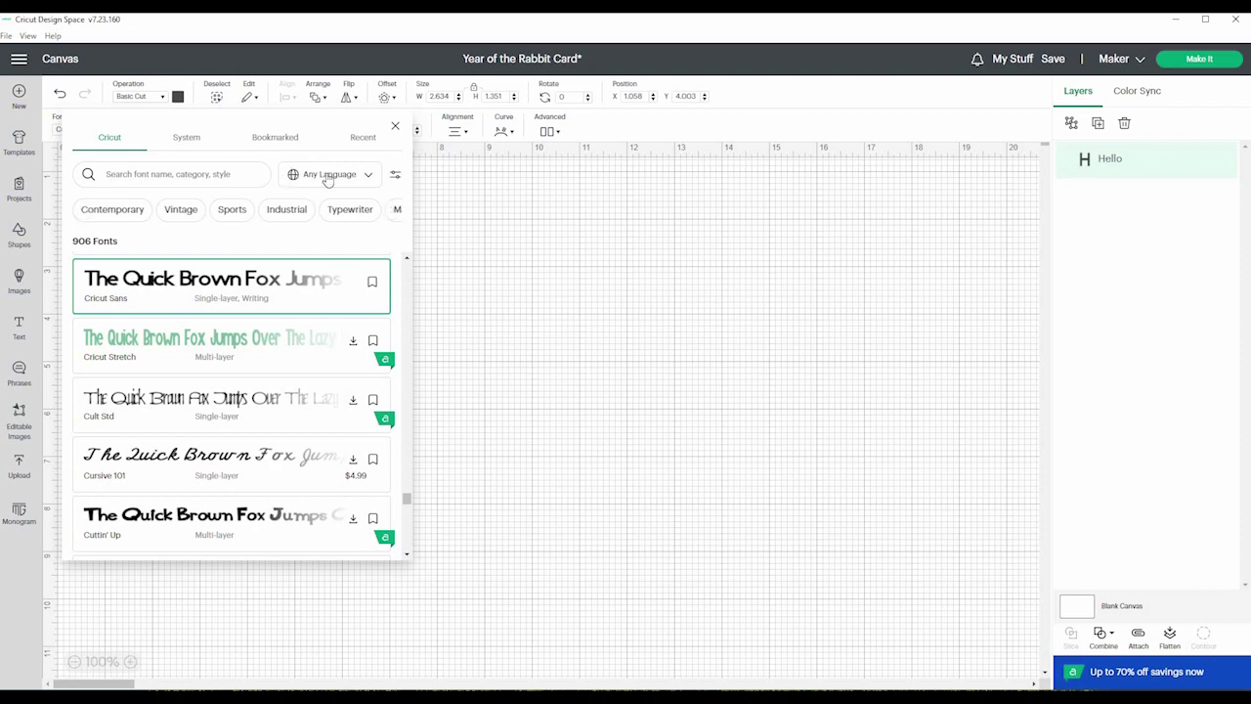
{"action": "left_click", "coordinate": [396, 177]}
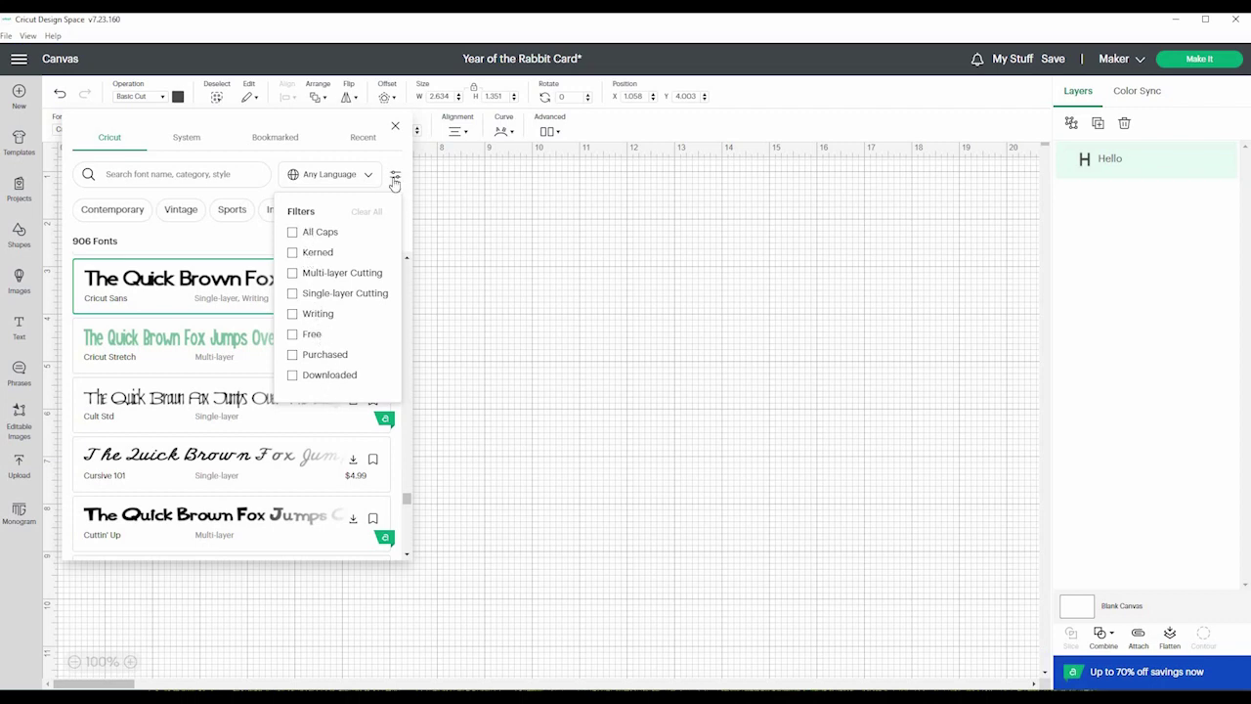
{"action": "key", "text": "Escape"}
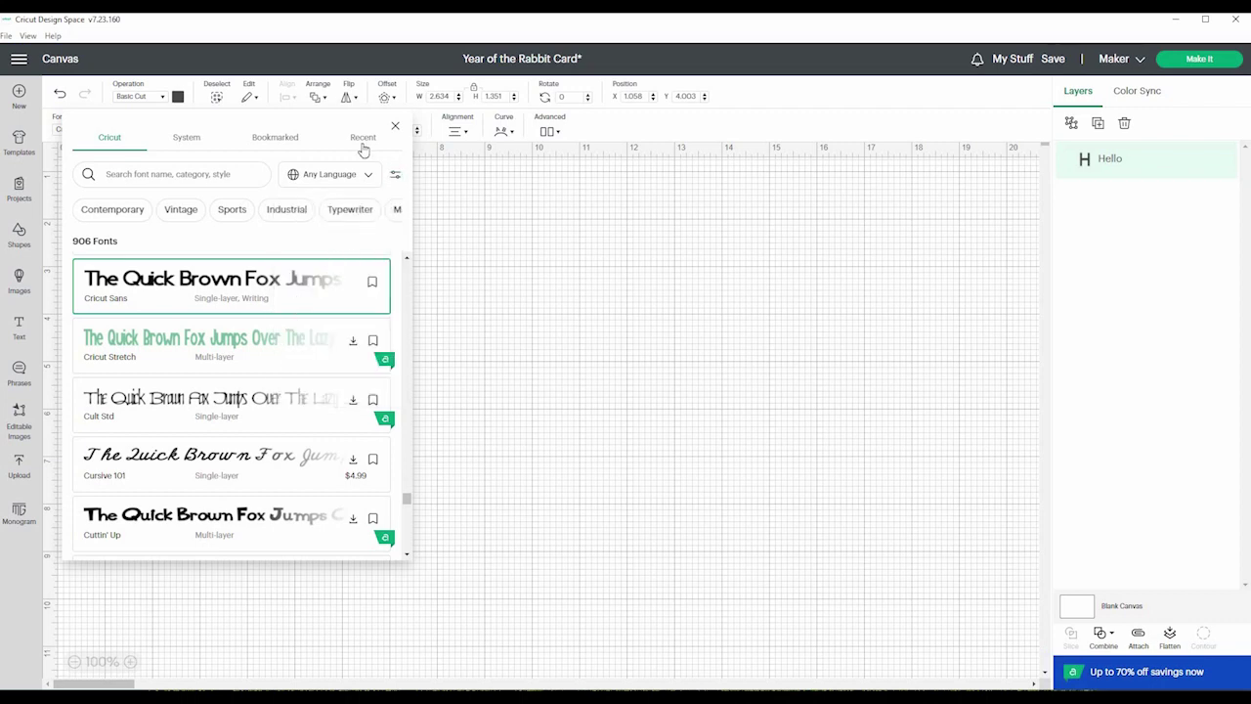
{"action": "key", "text": "Escape"}
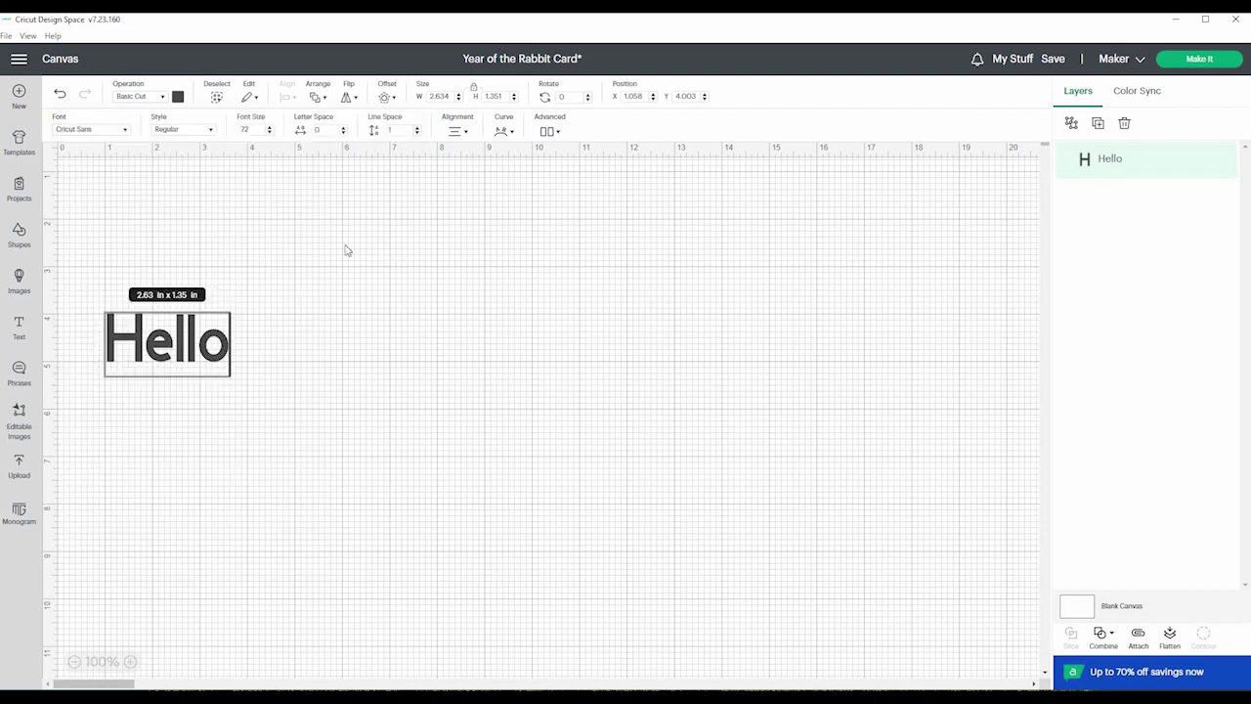
Step: Set the Hello text's font to Cuttin' Up, moving the picker aside to keep Hello visible
{"action": "left_click", "coordinate": [124, 129]}
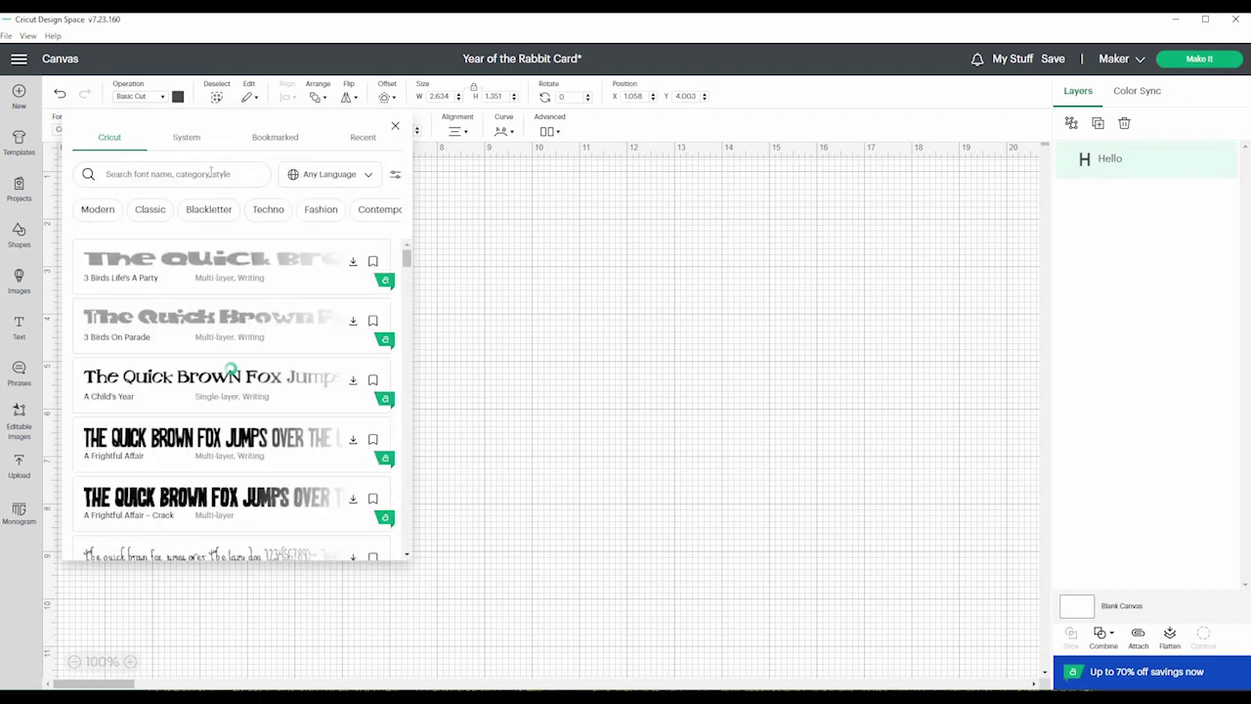
{"action": "left_click_drag", "start_coordinate": [169, 118], "coordinate": [536, 121]}
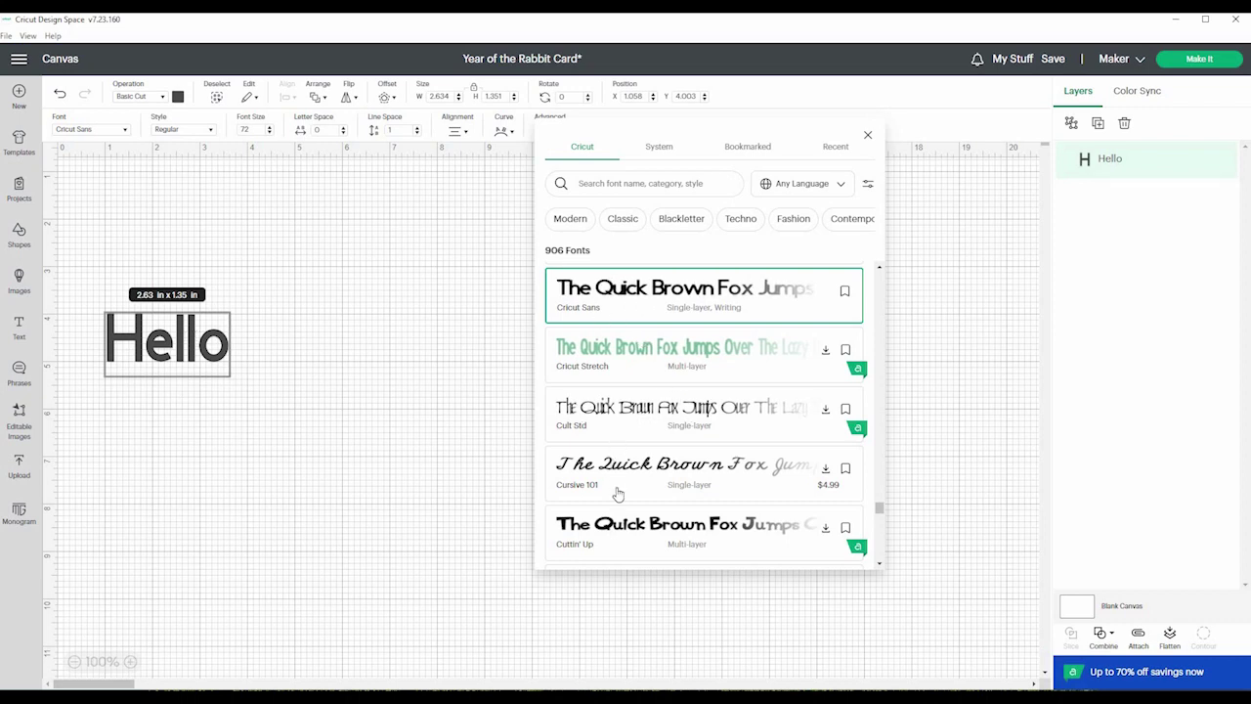
{"action": "left_click", "coordinate": [714, 537]}
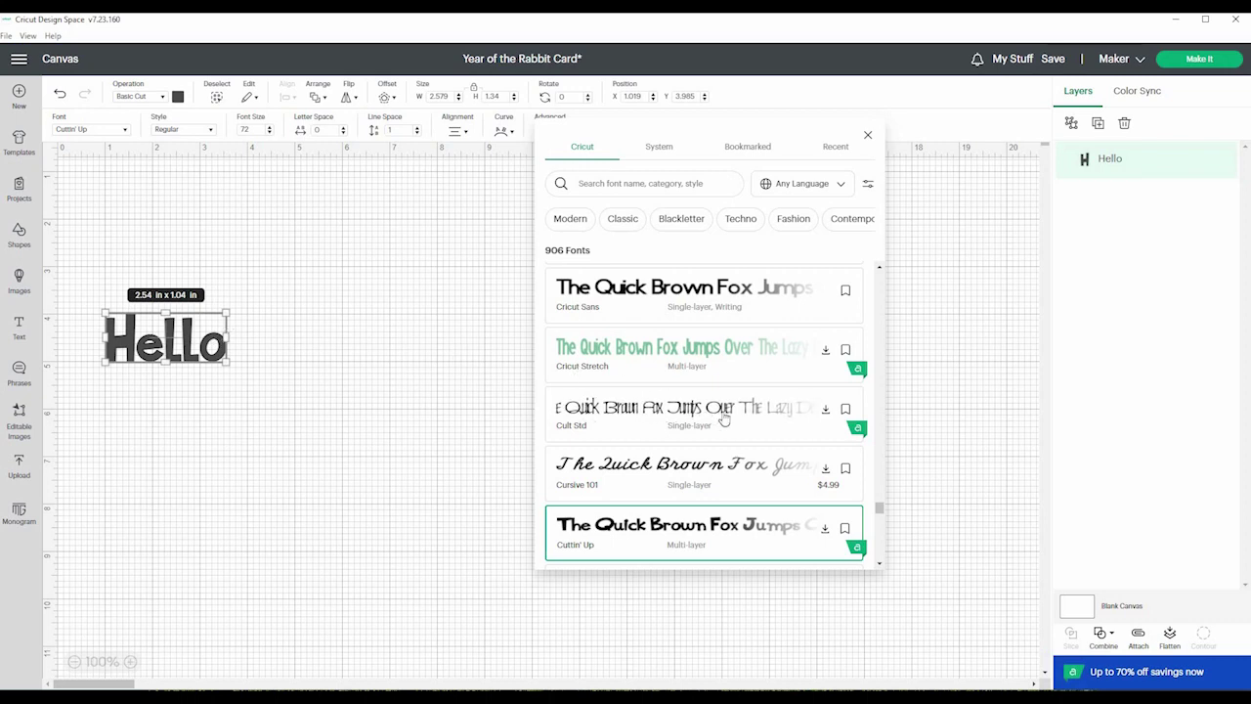
{"action": "left_click", "coordinate": [867, 135]}
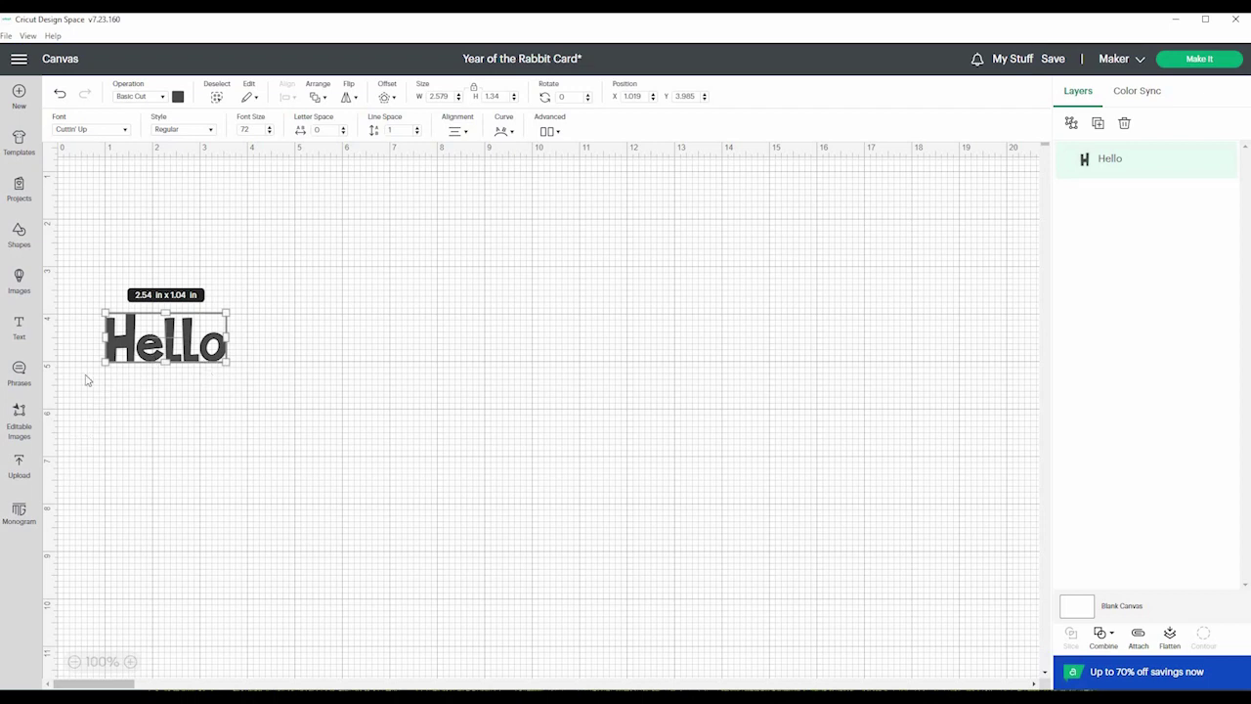
{"action": "left_click", "coordinate": [18, 371]}
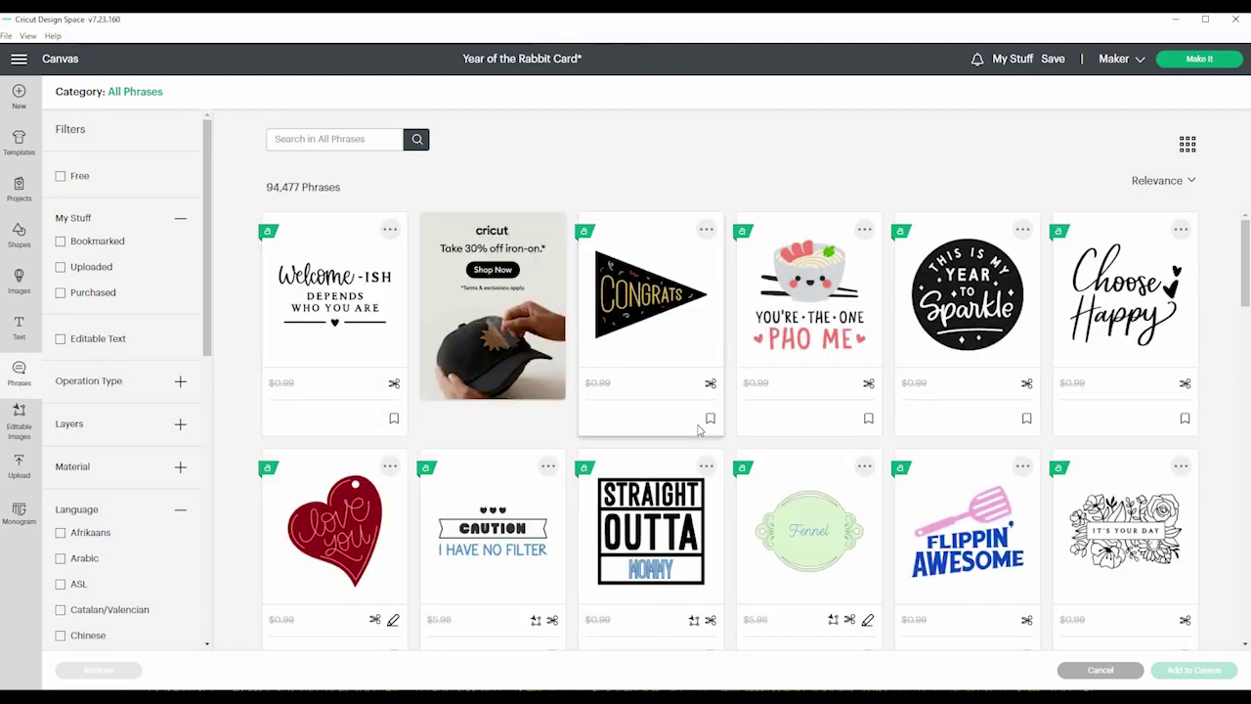
Step: Search Phrases for Happy Birthday and add the colourful wavy design to the canvas
{"action": "scroll", "coordinate": [700, 426], "scroll_direction": "down", "scroll_amount": 1}
{"action": "scroll", "coordinate": [700, 426], "scroll_direction": "up", "scroll_amount": 1}
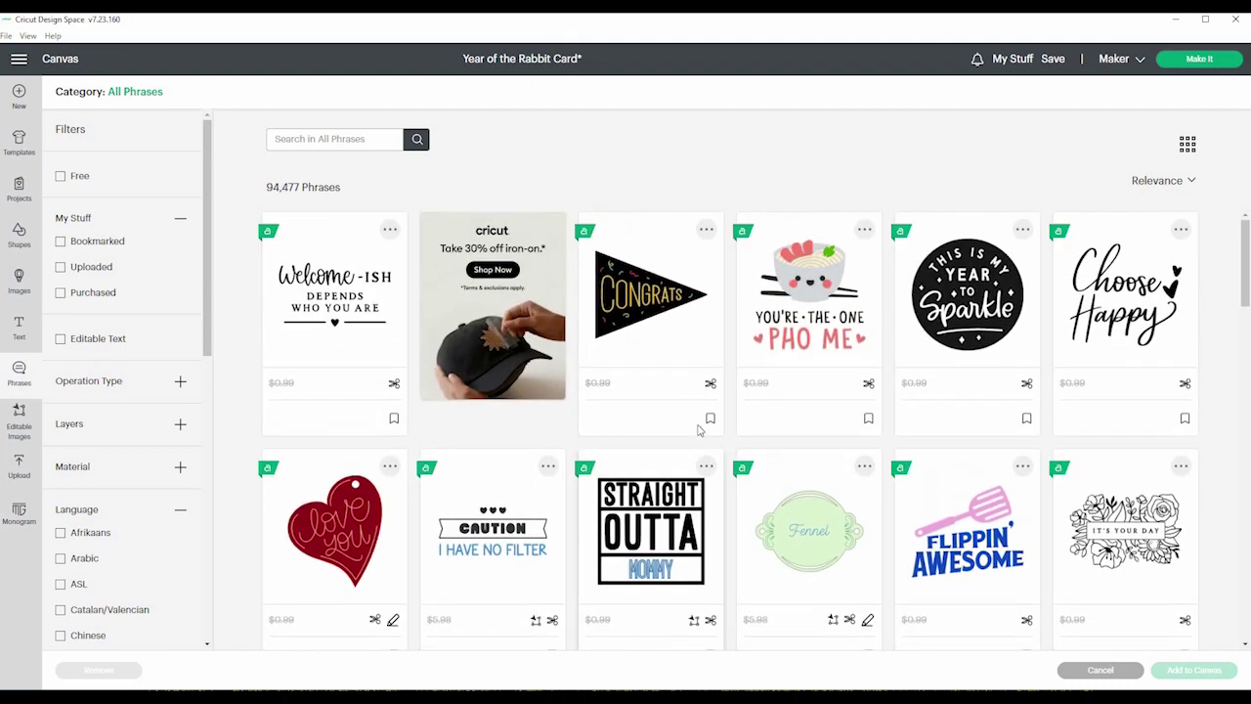
{"action": "left_click", "coordinate": [283, 142]}
{"action": "type", "text": "Happy Birthday"}
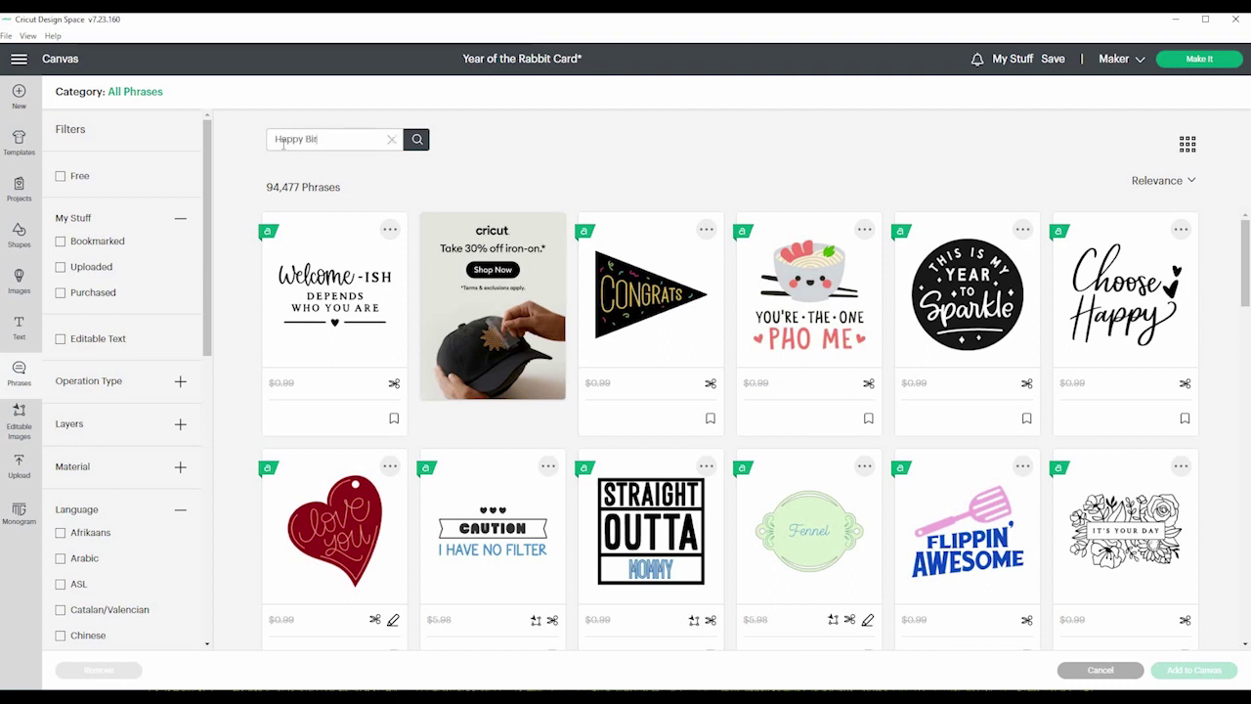
{"action": "left_click", "coordinate": [416, 141]}
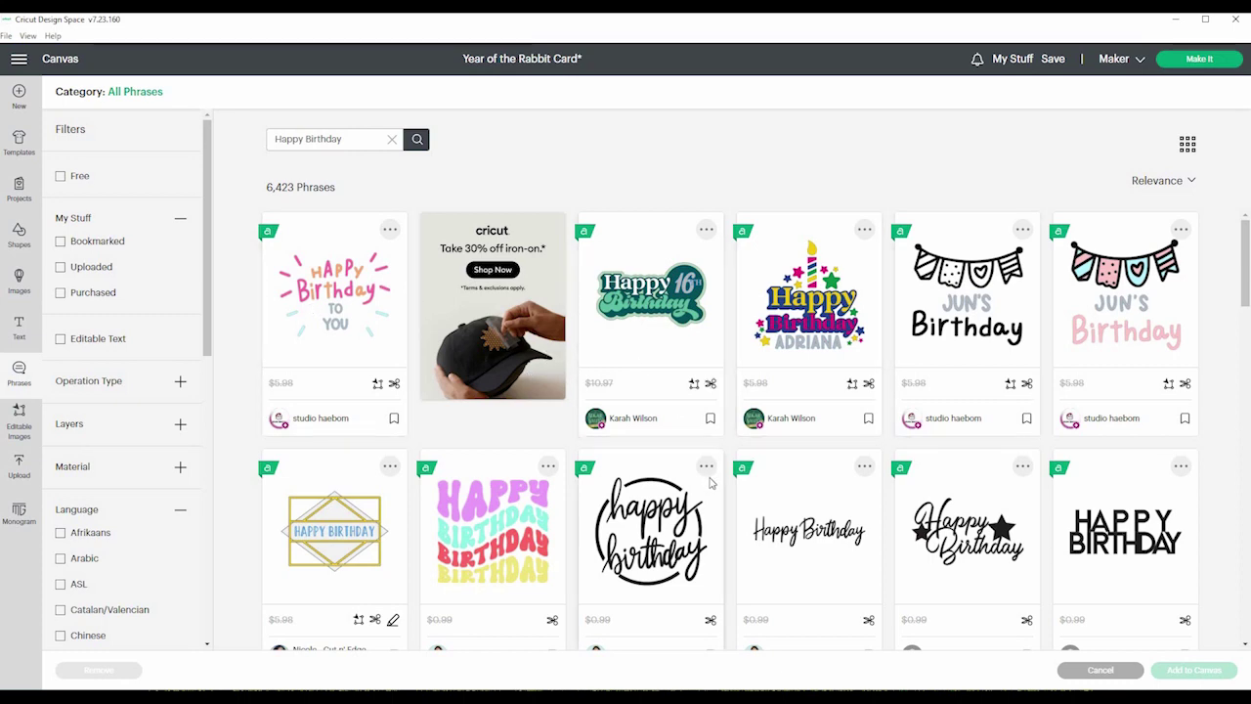
{"action": "scroll", "coordinate": [710, 482], "scroll_direction": "down", "scroll_amount": 5}
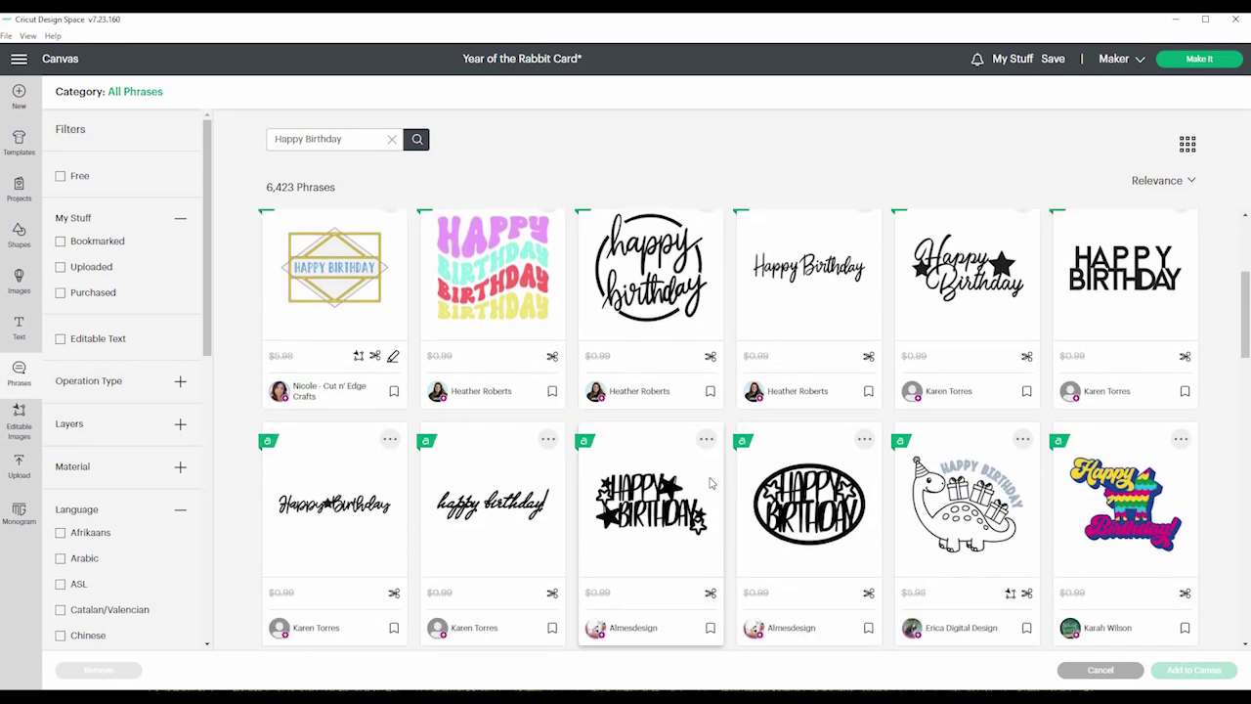
{"action": "scroll", "coordinate": [711, 482], "scroll_direction": "up", "scroll_amount": 2}
{"action": "scroll", "coordinate": [711, 482], "scroll_direction": "up", "scroll_amount": 1}
{"action": "scroll", "coordinate": [711, 482], "scroll_direction": "down", "scroll_amount": 2}
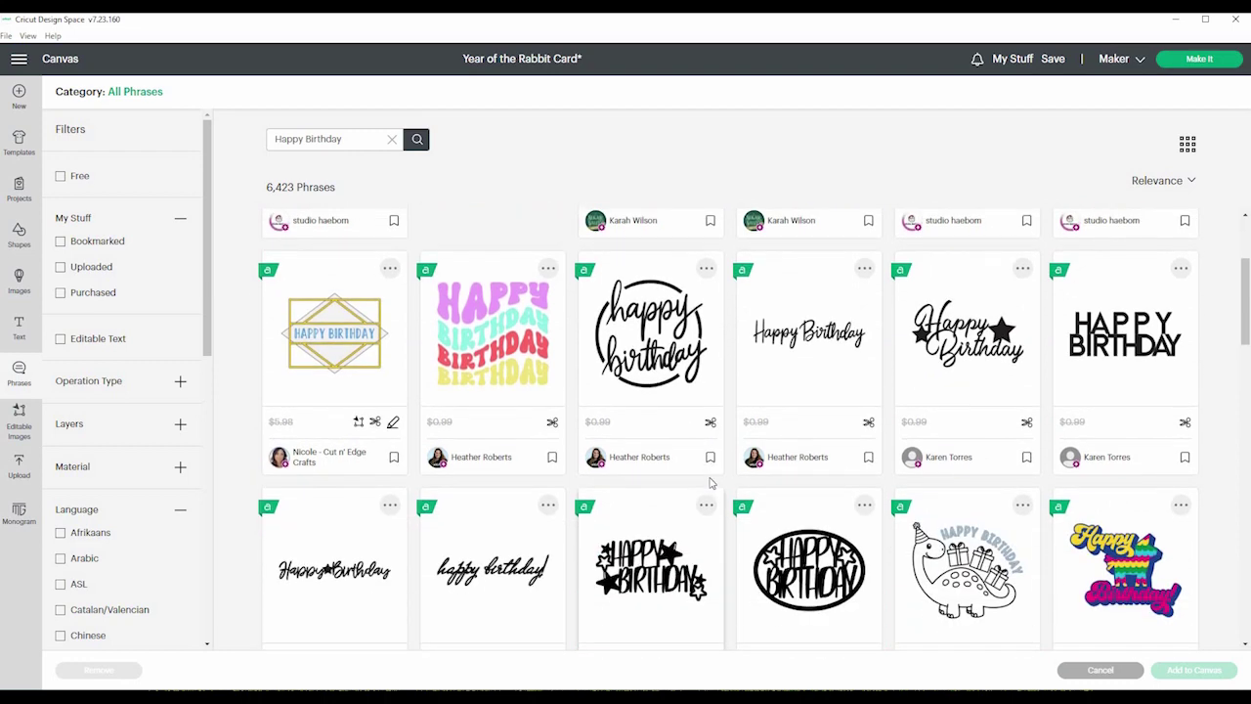
{"action": "left_click", "coordinate": [504, 349]}
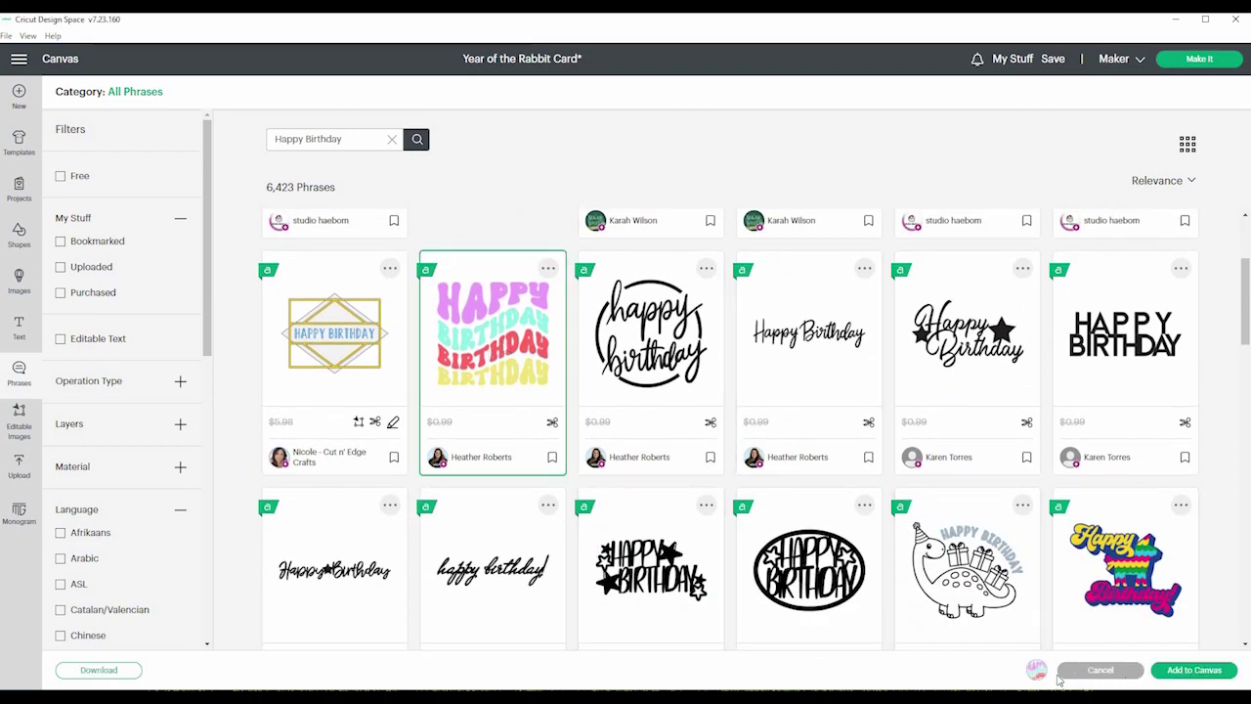
{"action": "left_click", "coordinate": [1182, 670]}
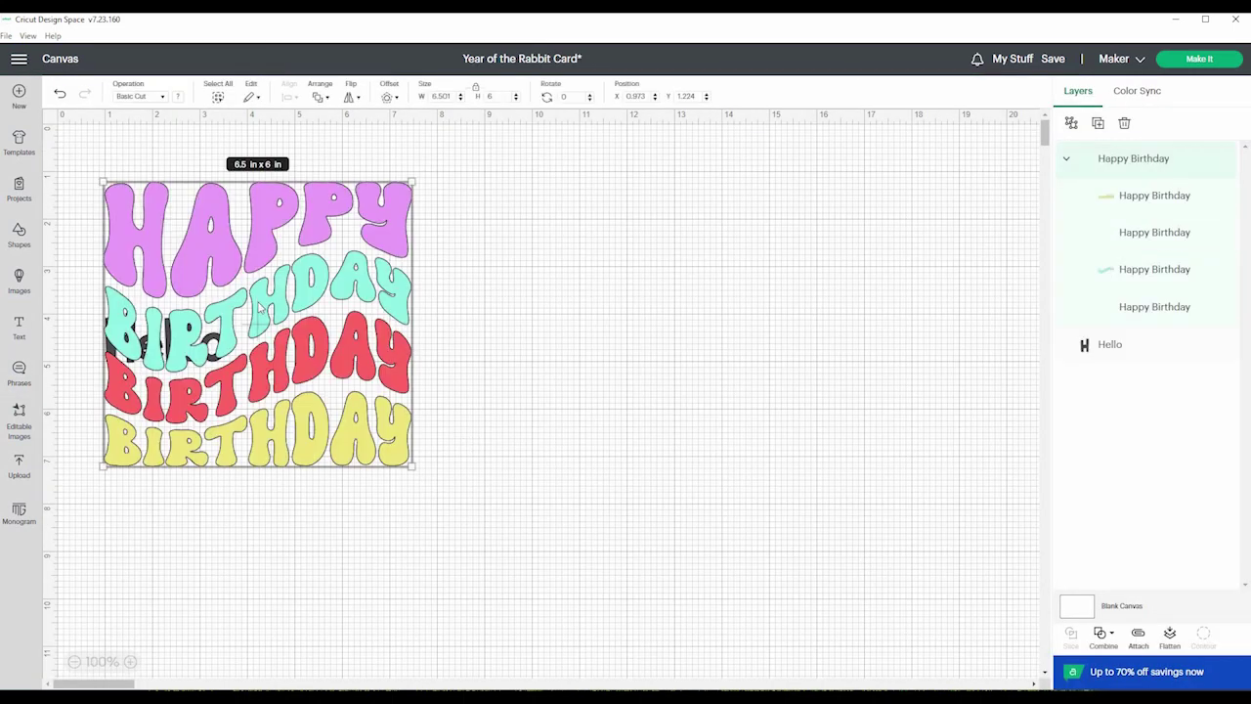
Step: Move the Happy Birthday design aside, then delete it and the Hello text
{"action": "left_click_drag", "start_coordinate": [261, 304], "coordinate": [519, 366]}
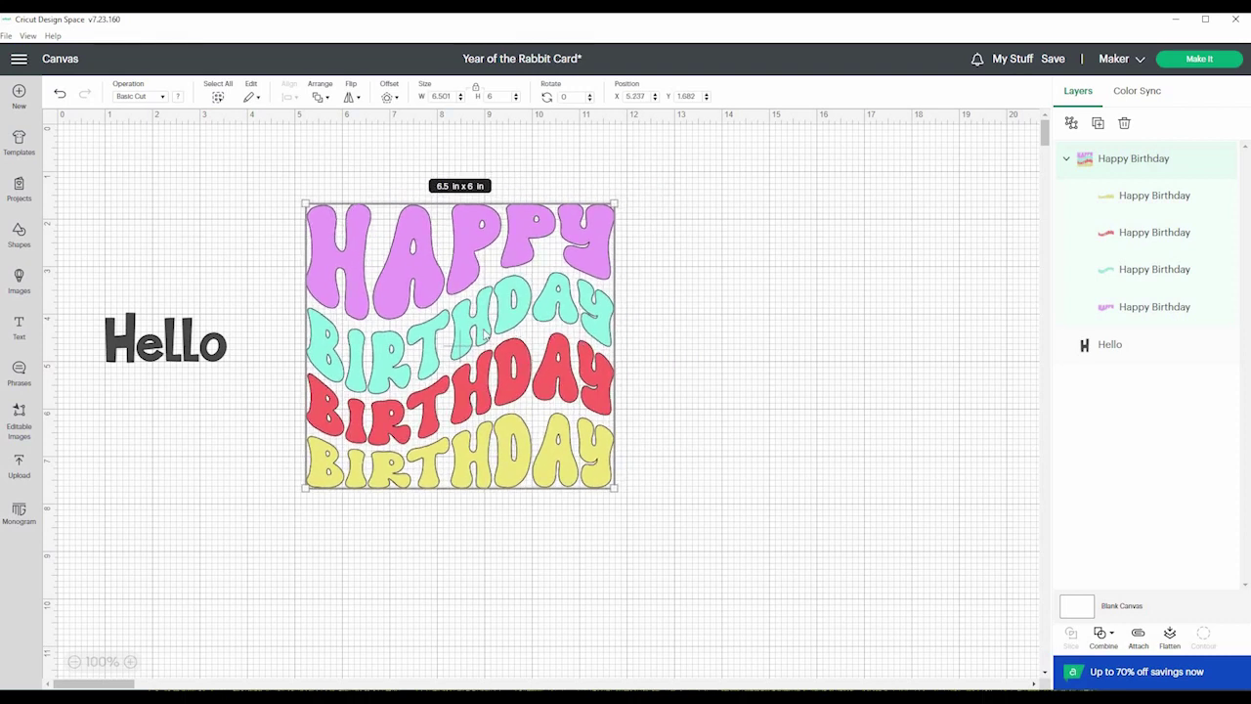
{"action": "left_click", "coordinate": [1124, 124]}
{"action": "left_click", "coordinate": [185, 354]}
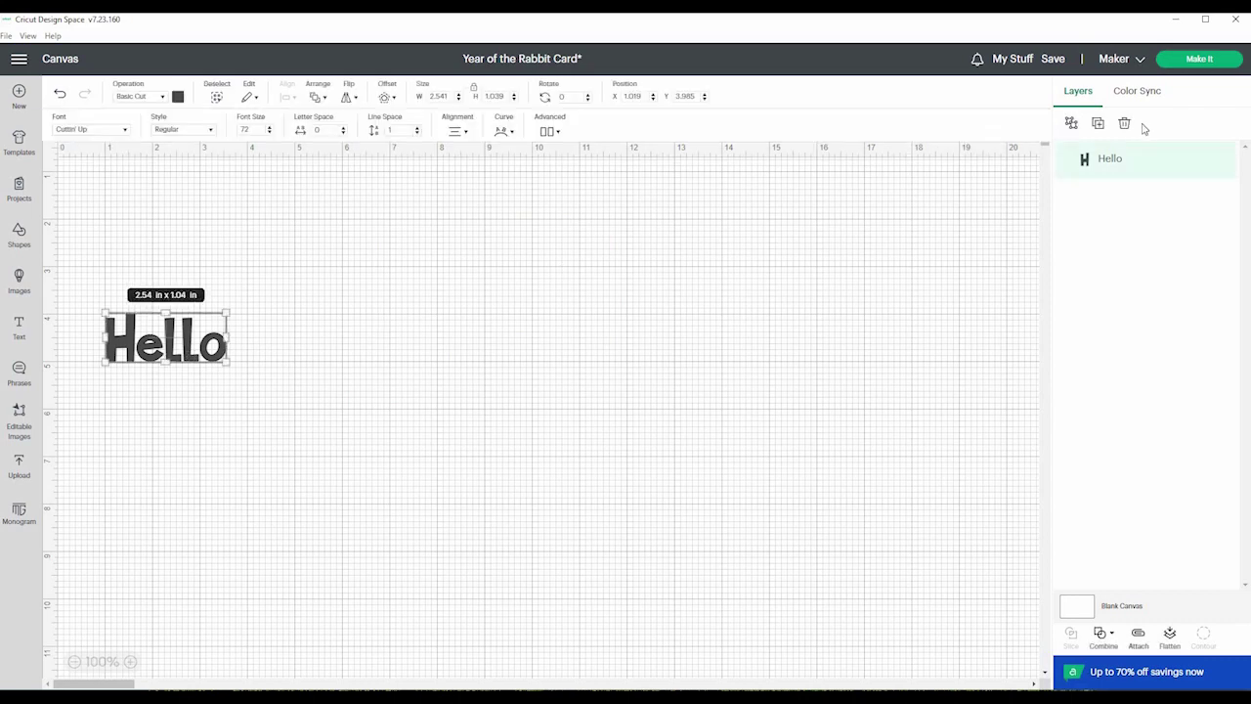
{"action": "key", "text": "Delete"}
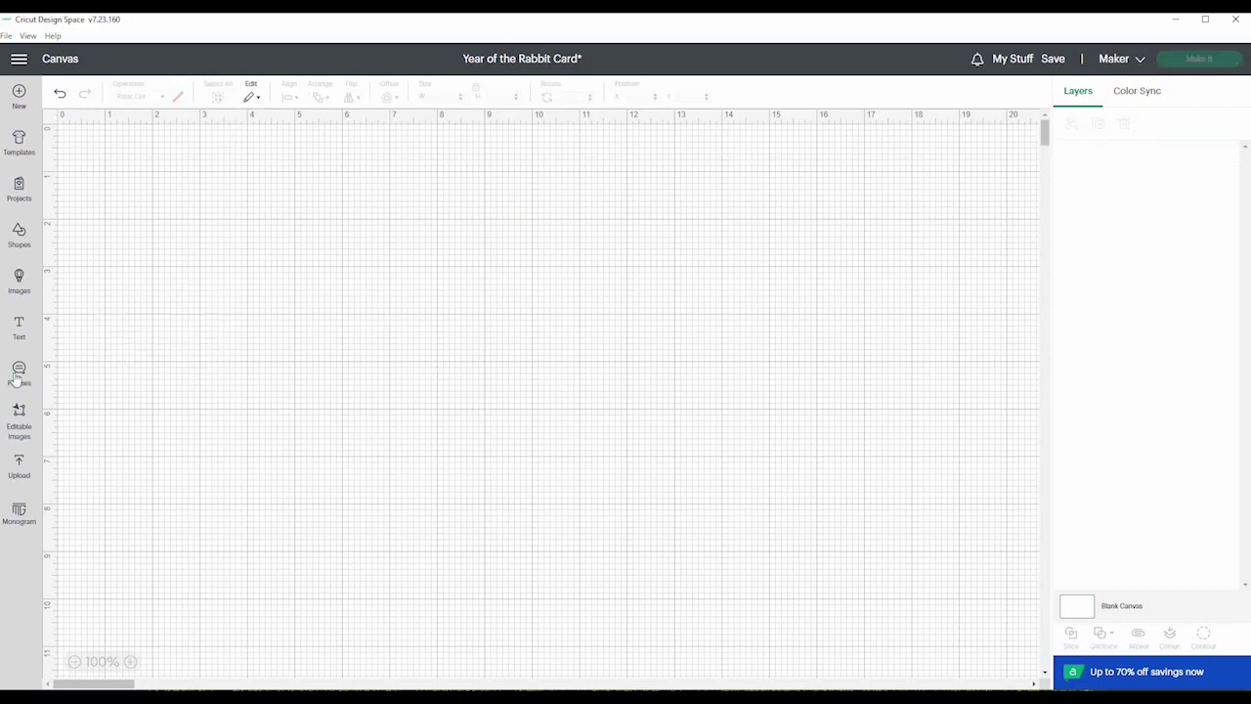
{"action": "left_click", "coordinate": [19, 428]}
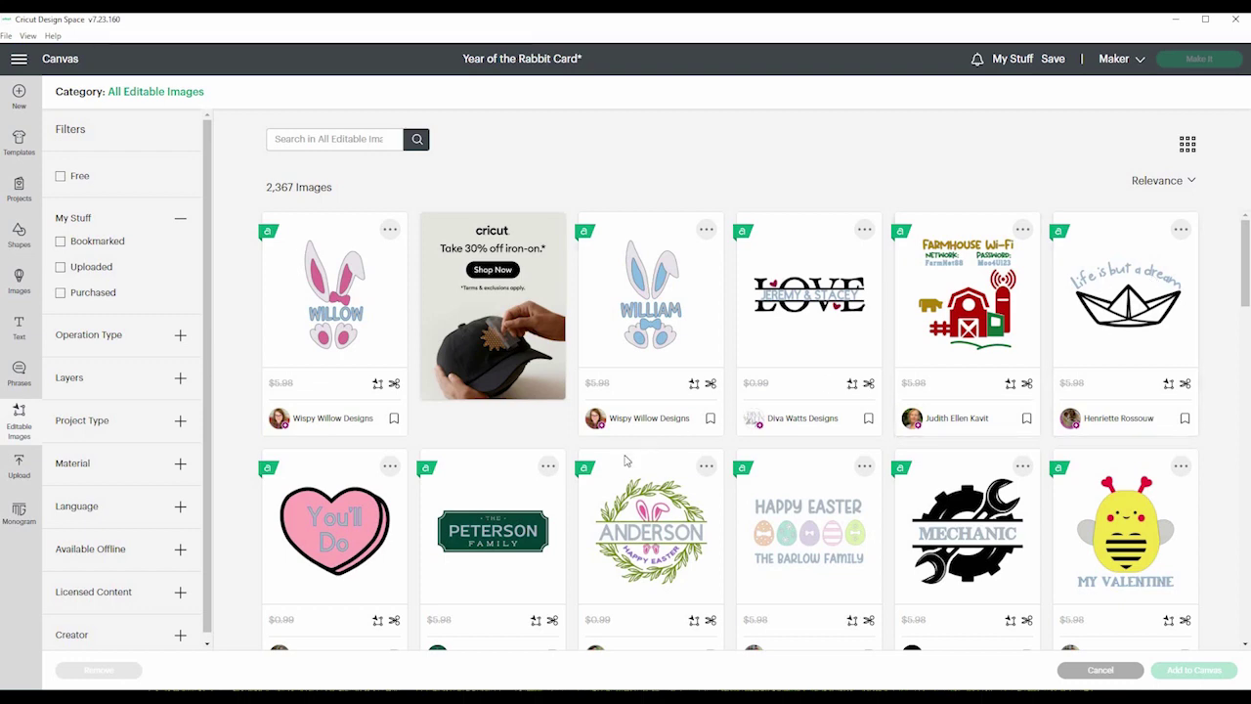
{"action": "scroll", "coordinate": [724, 367], "scroll_direction": "down", "scroll_amount": 2}
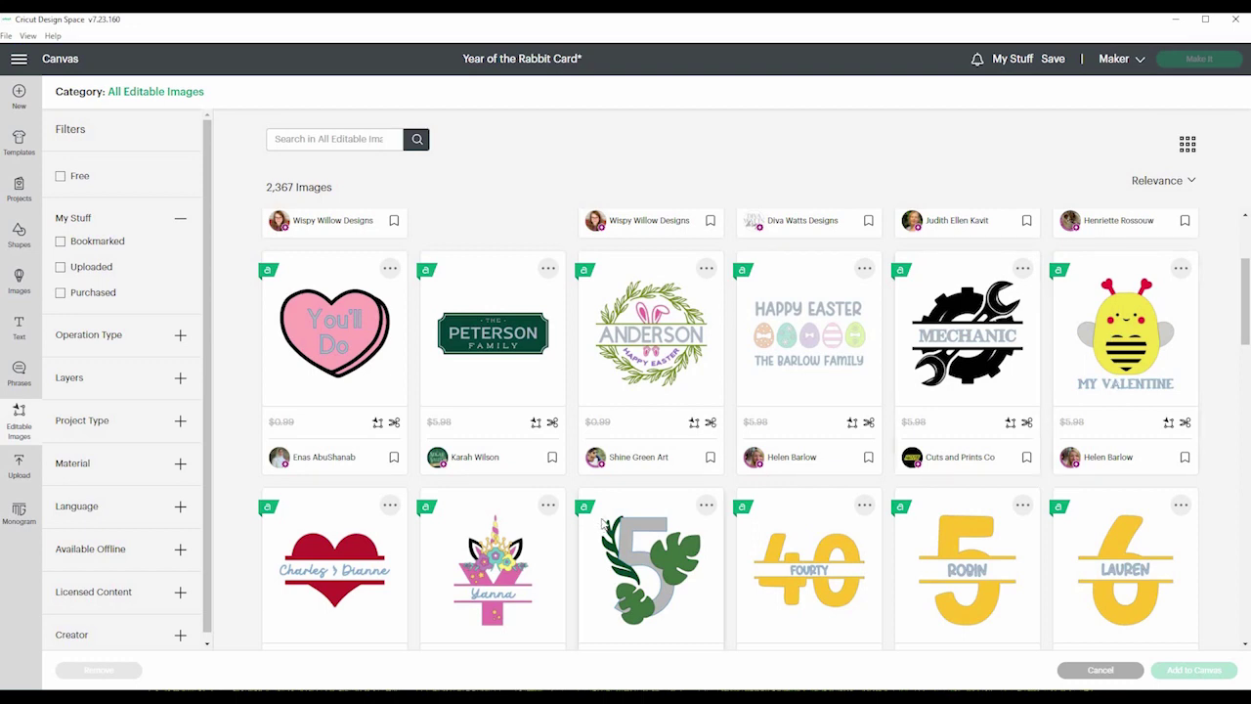
{"action": "scroll", "coordinate": [603, 524], "scroll_direction": "down", "scroll_amount": 2}
{"action": "scroll", "coordinate": [602, 523], "scroll_direction": "up", "scroll_amount": 1}
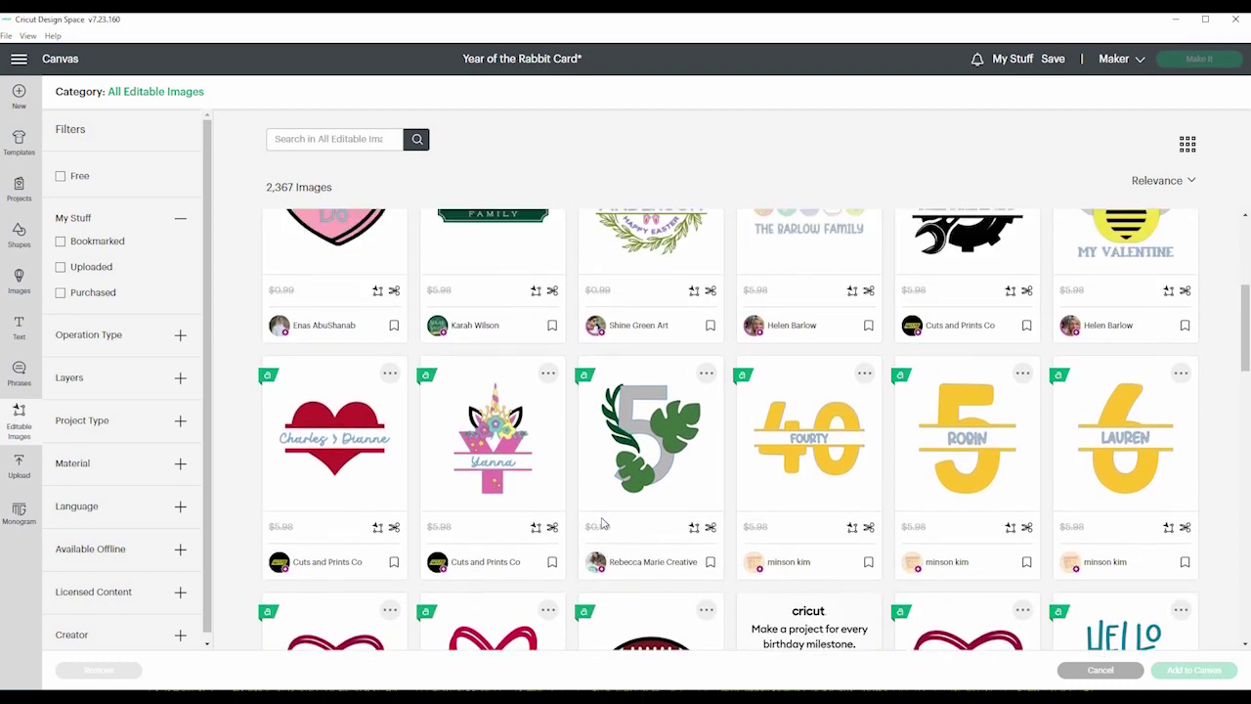
{"action": "scroll", "coordinate": [602, 523], "scroll_direction": "down", "scroll_amount": 1}
{"action": "scroll", "coordinate": [669, 403], "scroll_direction": "up", "scroll_amount": 1}
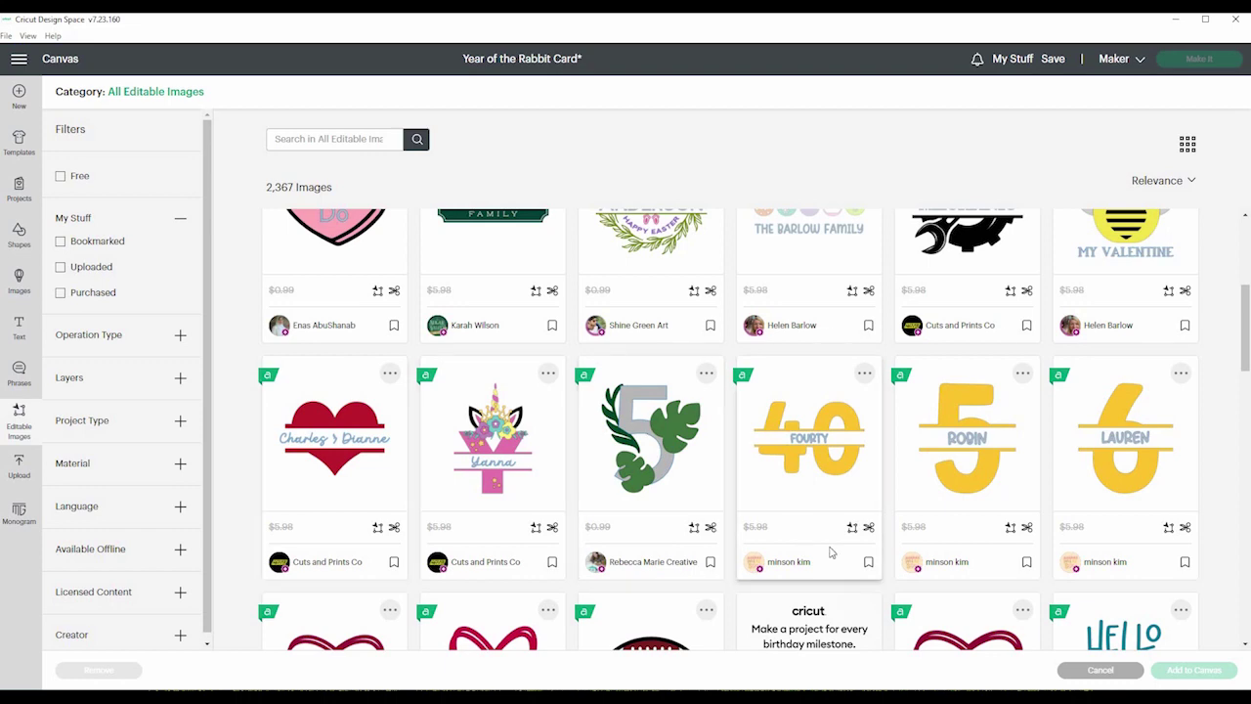
{"action": "left_click", "coordinate": [1101, 671]}
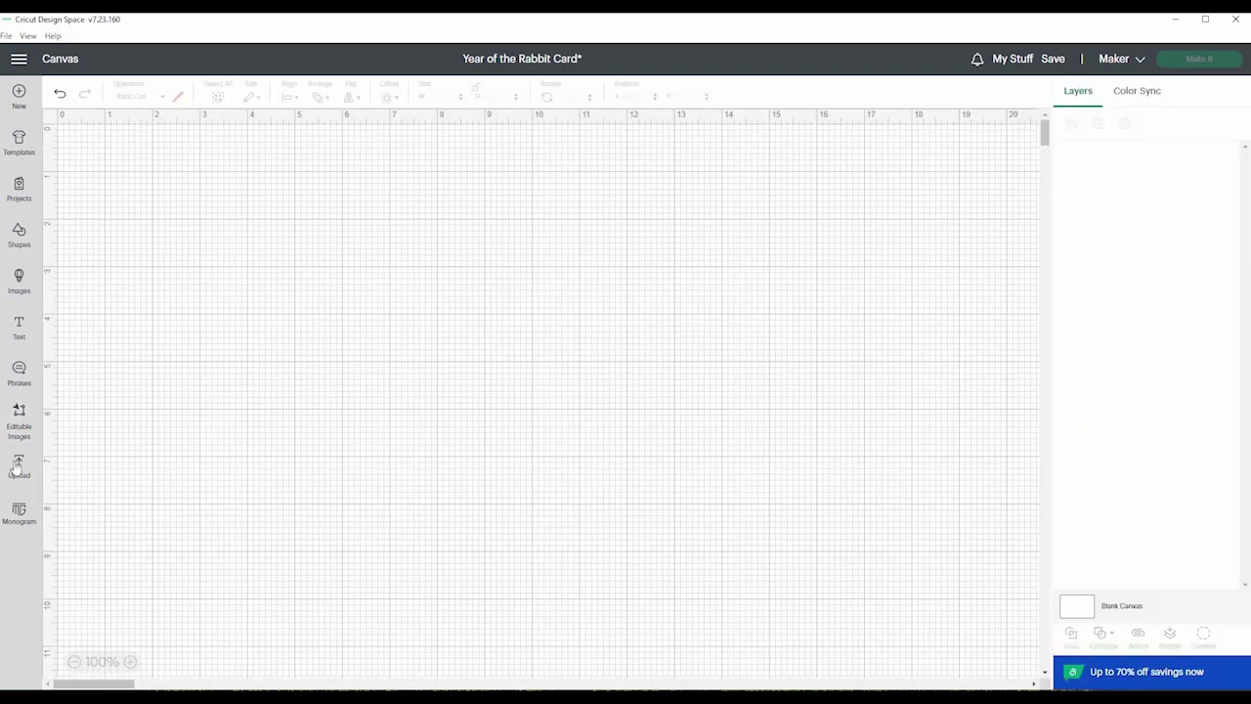
Step: On the Upload page, compare the Image and Pattern fill options, then choose Upload Image
{"action": "left_click", "coordinate": [18, 466]}
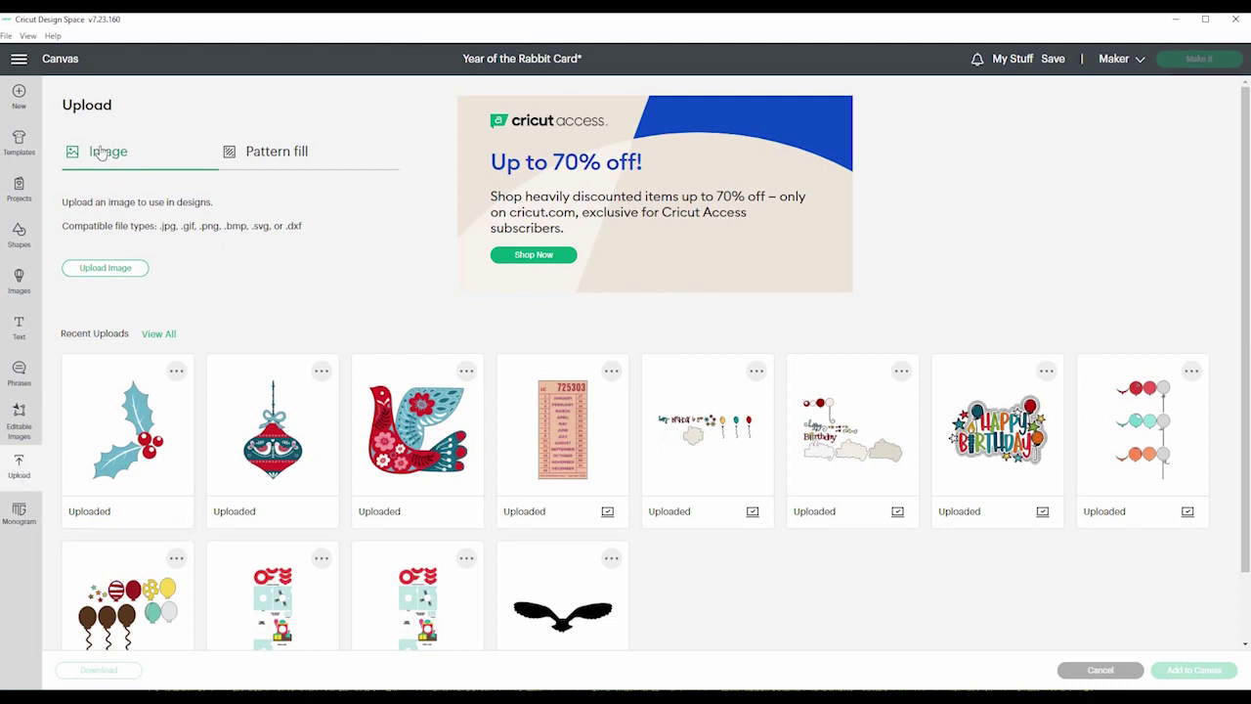
{"action": "left_click", "coordinate": [284, 155]}
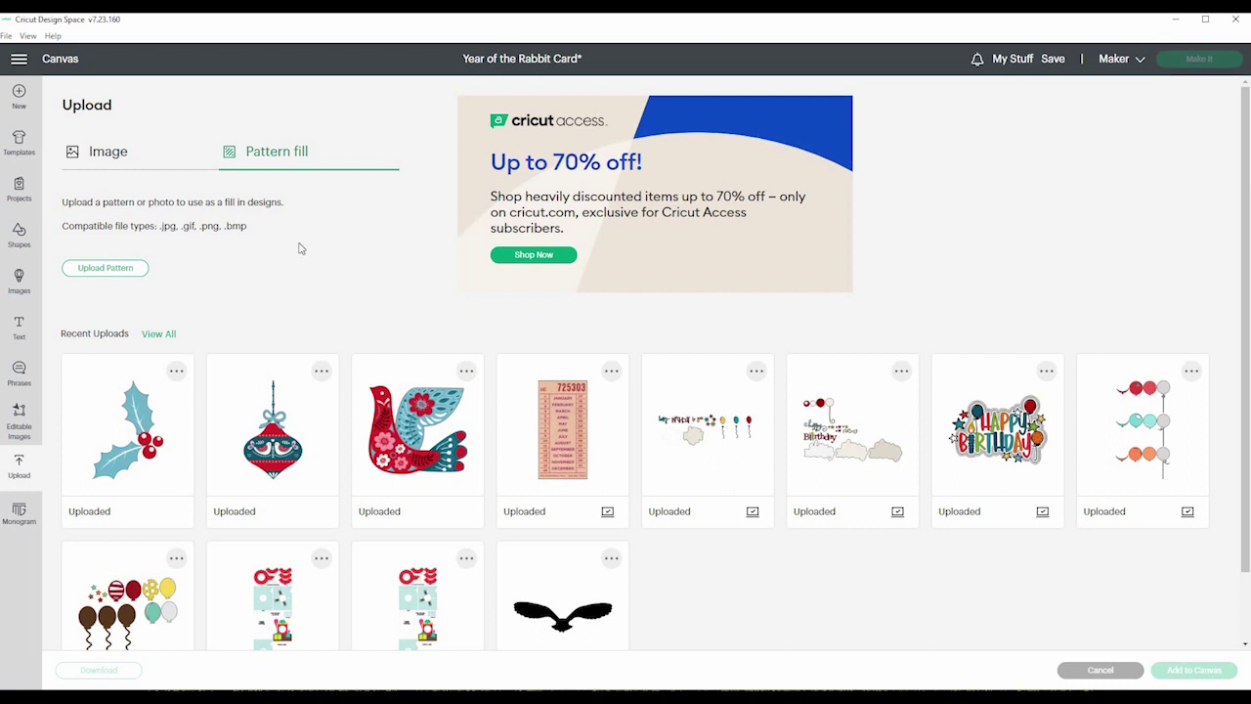
{"action": "left_click", "coordinate": [102, 156]}
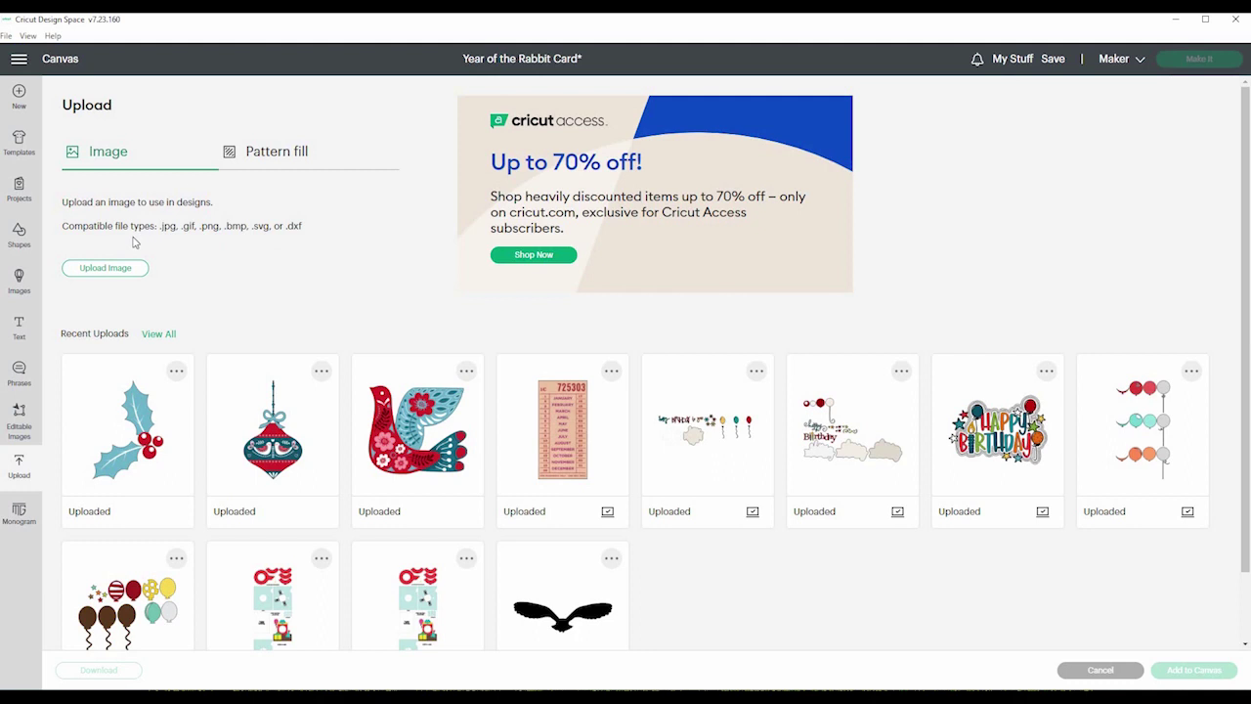
{"action": "left_click", "coordinate": [270, 159]}
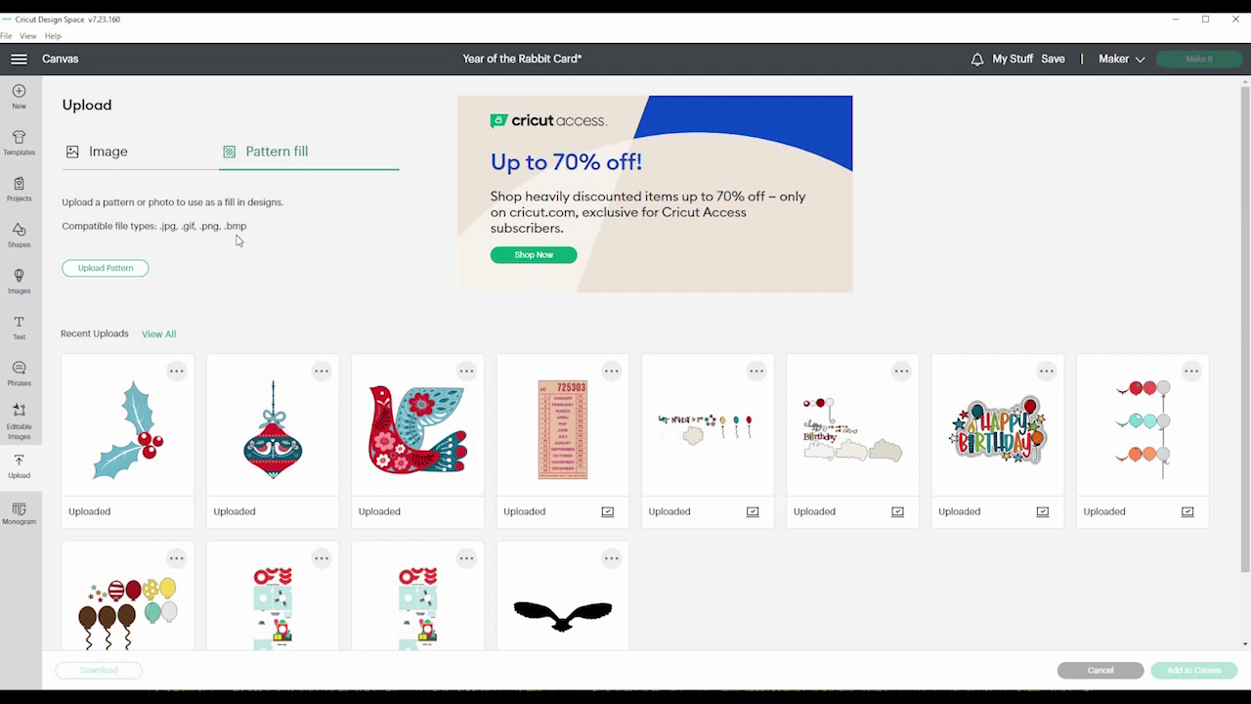
{"action": "left_click", "coordinate": [97, 154]}
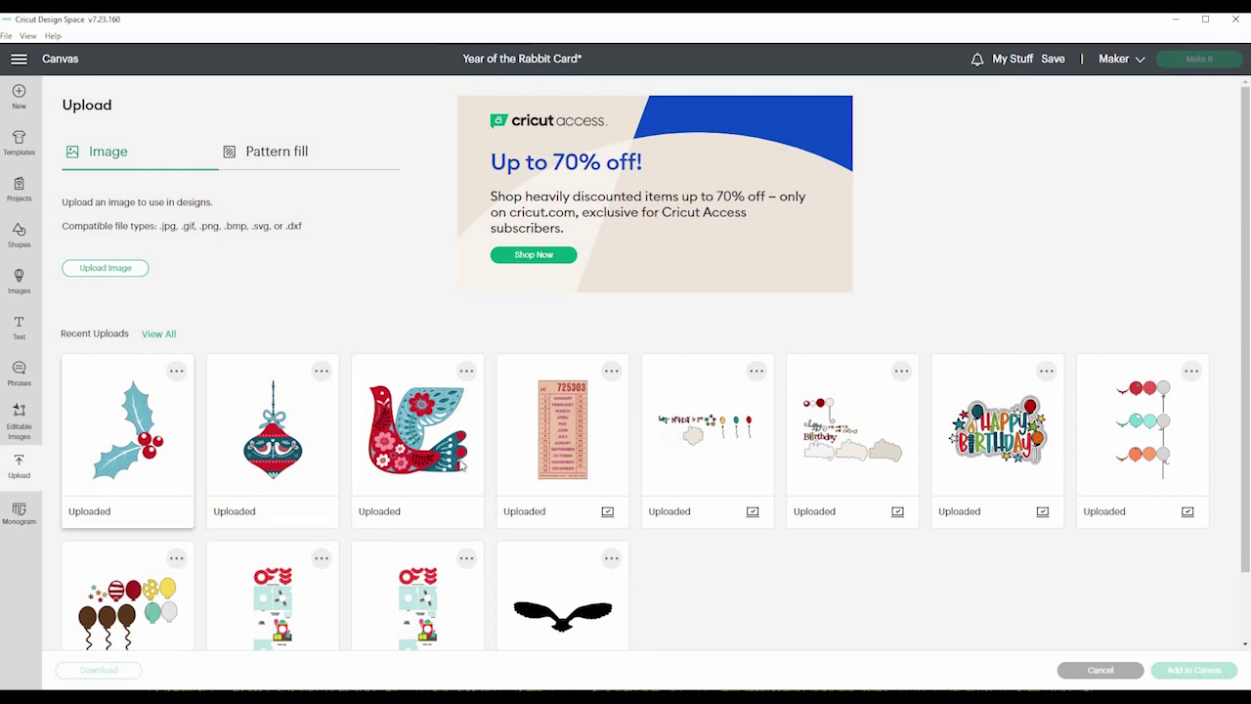
{"action": "scroll", "coordinate": [465, 469], "scroll_direction": "down", "scroll_amount": 1}
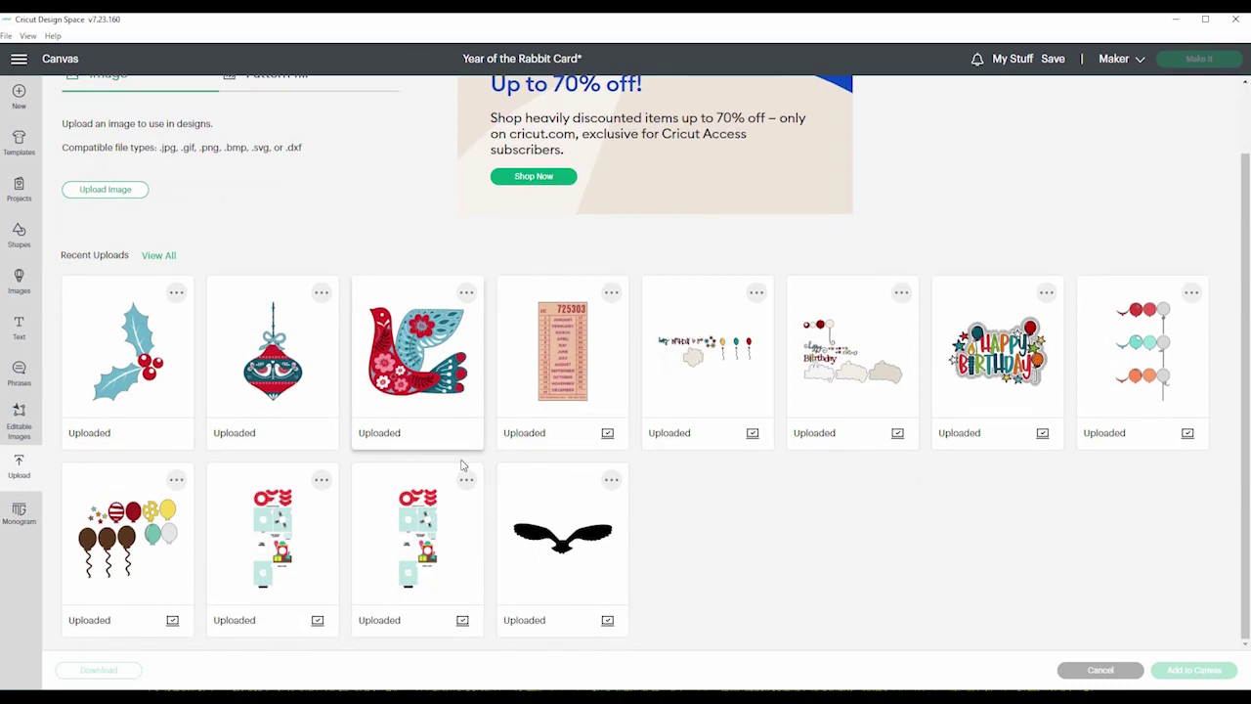
{"action": "scroll", "coordinate": [235, 352], "scroll_direction": "up", "scroll_amount": 1}
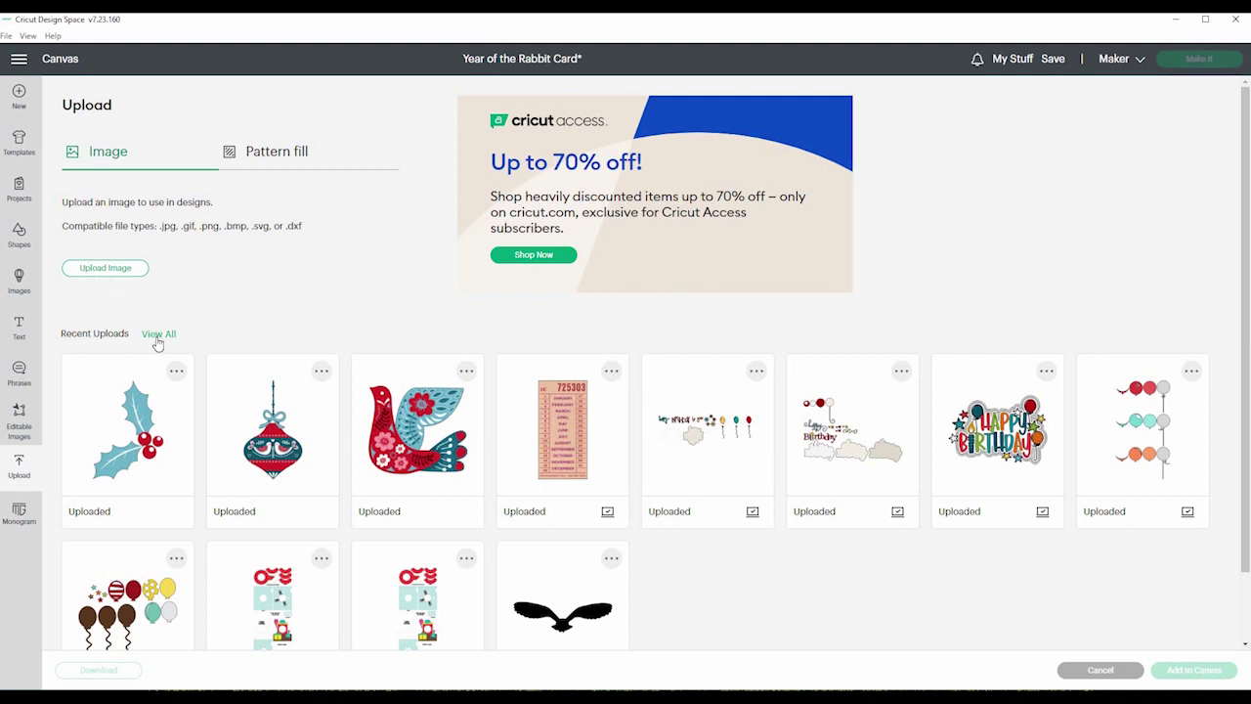
{"action": "left_click", "coordinate": [105, 269]}
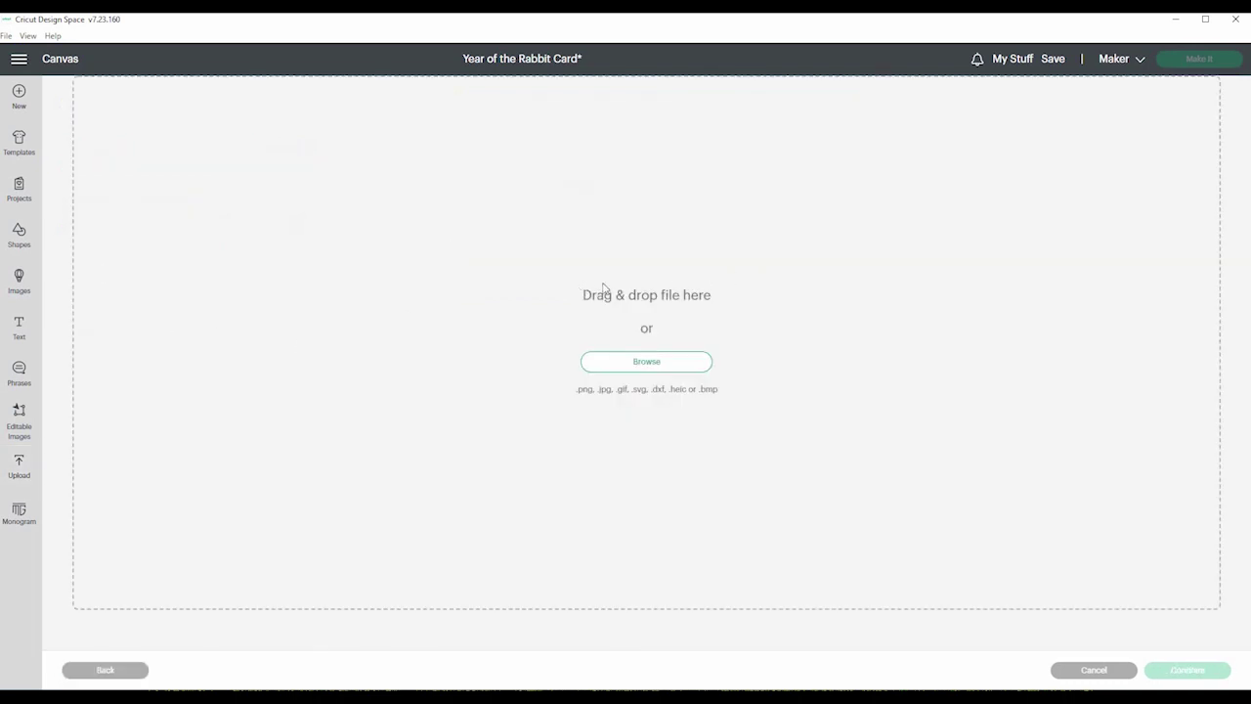
Step: Load the 2022-11-07 Epcot Tiny World Magic Shot photo from Downloads for upload
{"action": "left_click", "coordinate": [659, 365]}
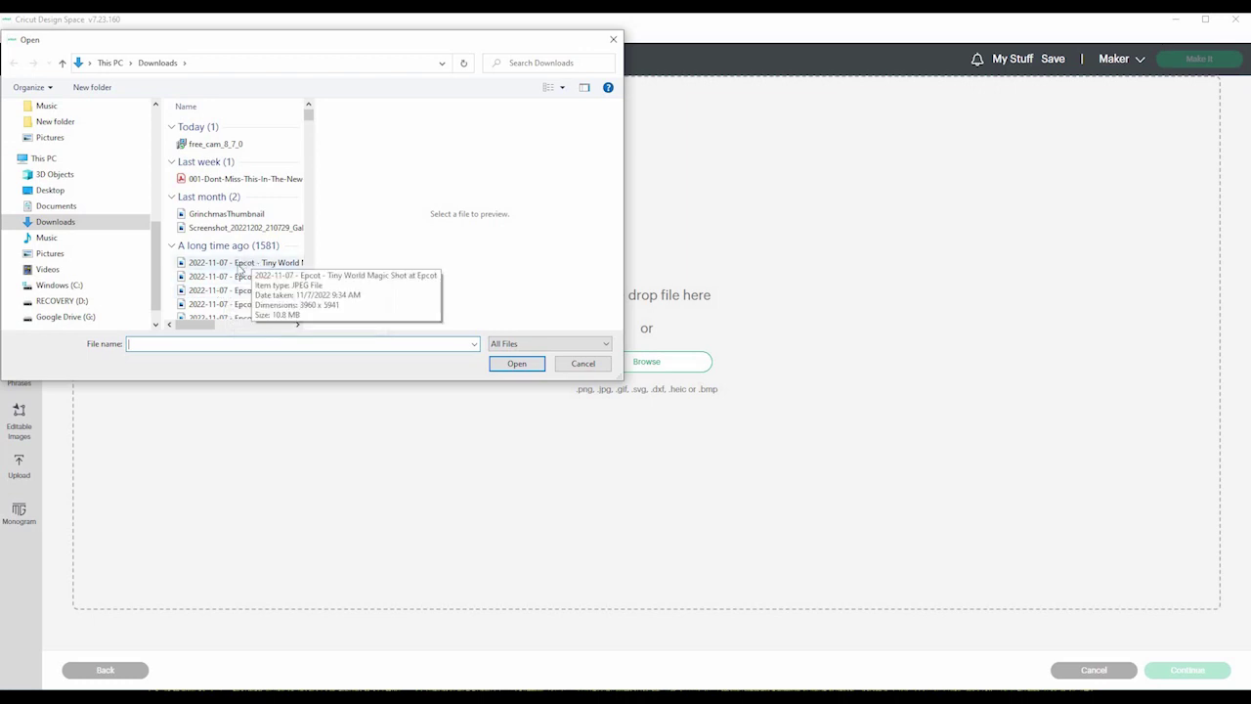
{"action": "left_click", "coordinate": [240, 266]}
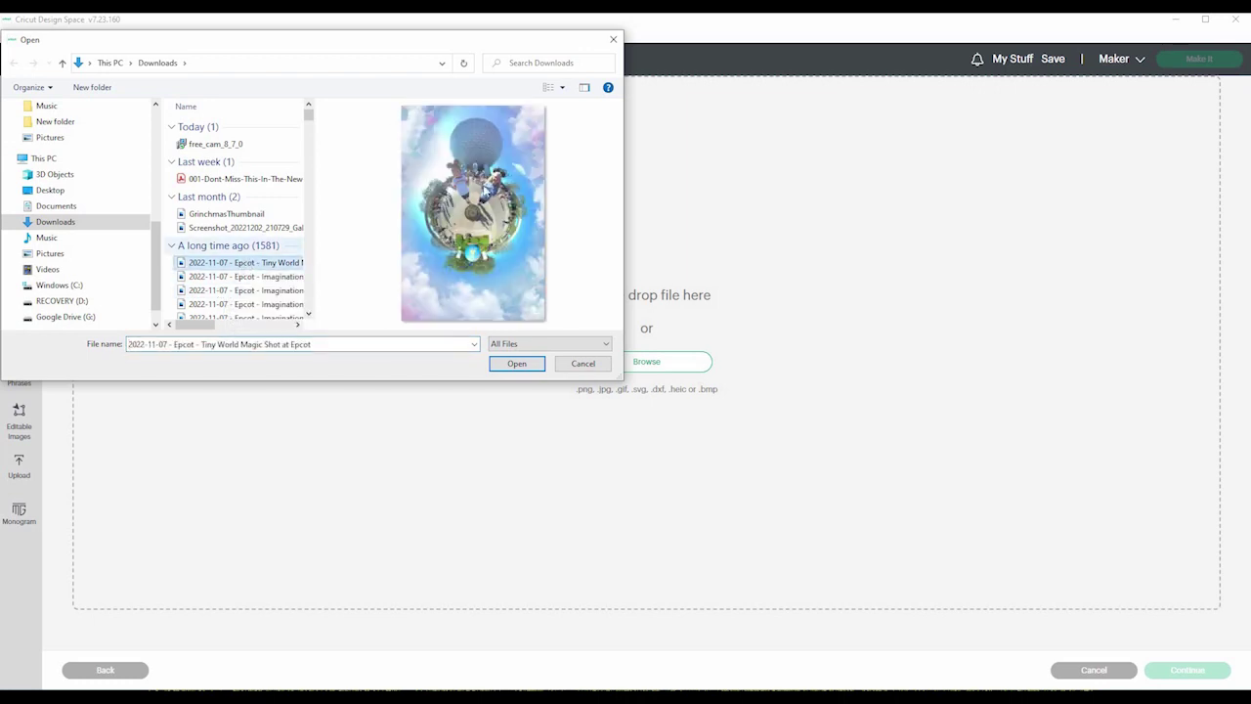
{"action": "left_click", "coordinate": [517, 366]}
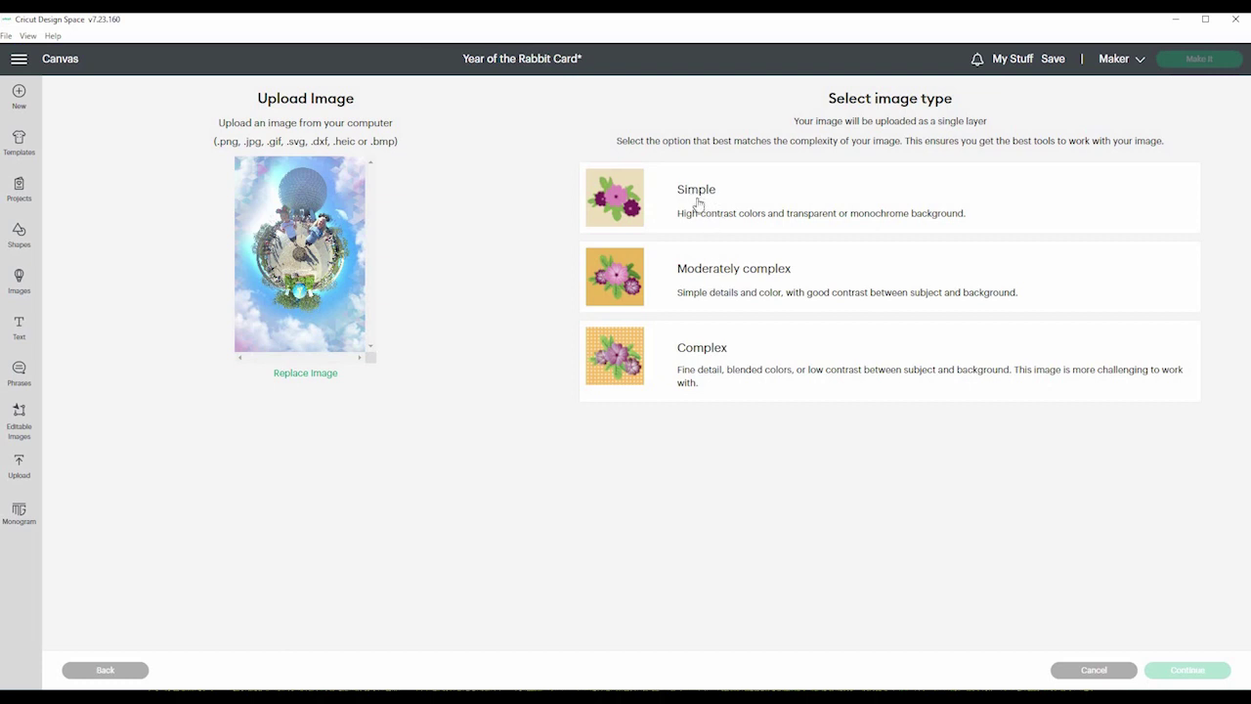
Step: Mark the Epcot photo as a Complex image and continue to the Background Remover
{"action": "left_click", "coordinate": [711, 368]}
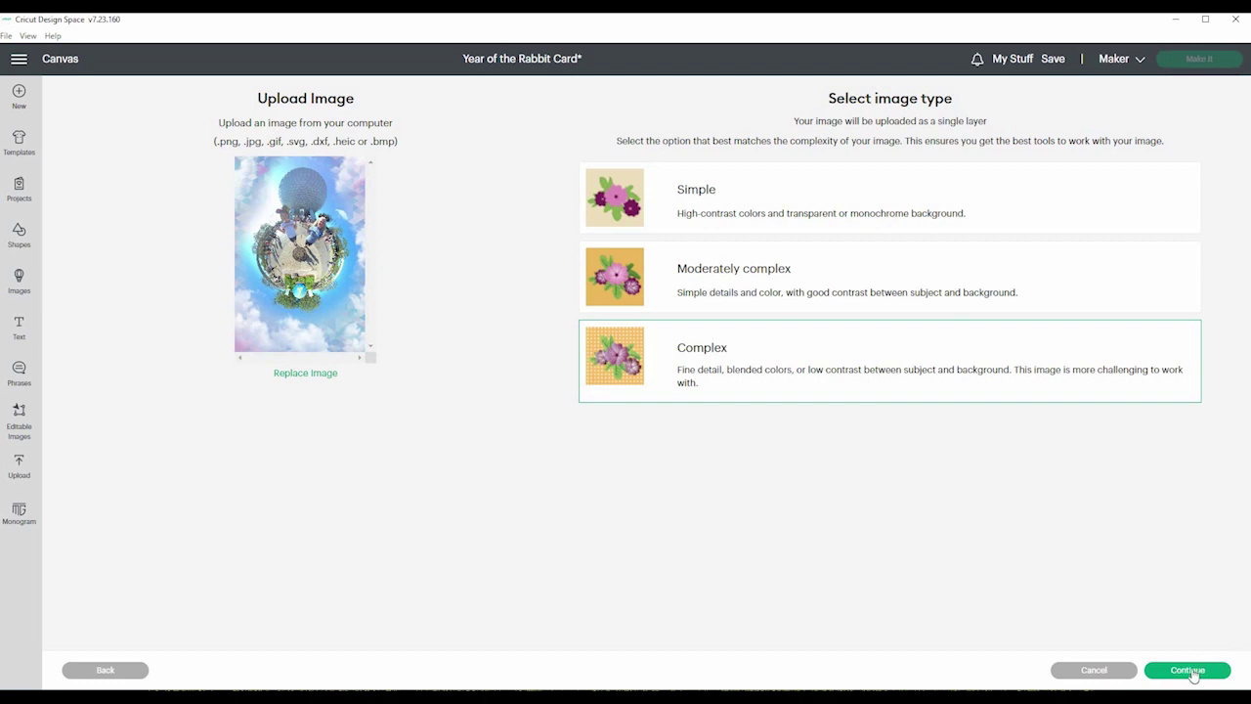
{"action": "left_click", "coordinate": [1192, 671]}
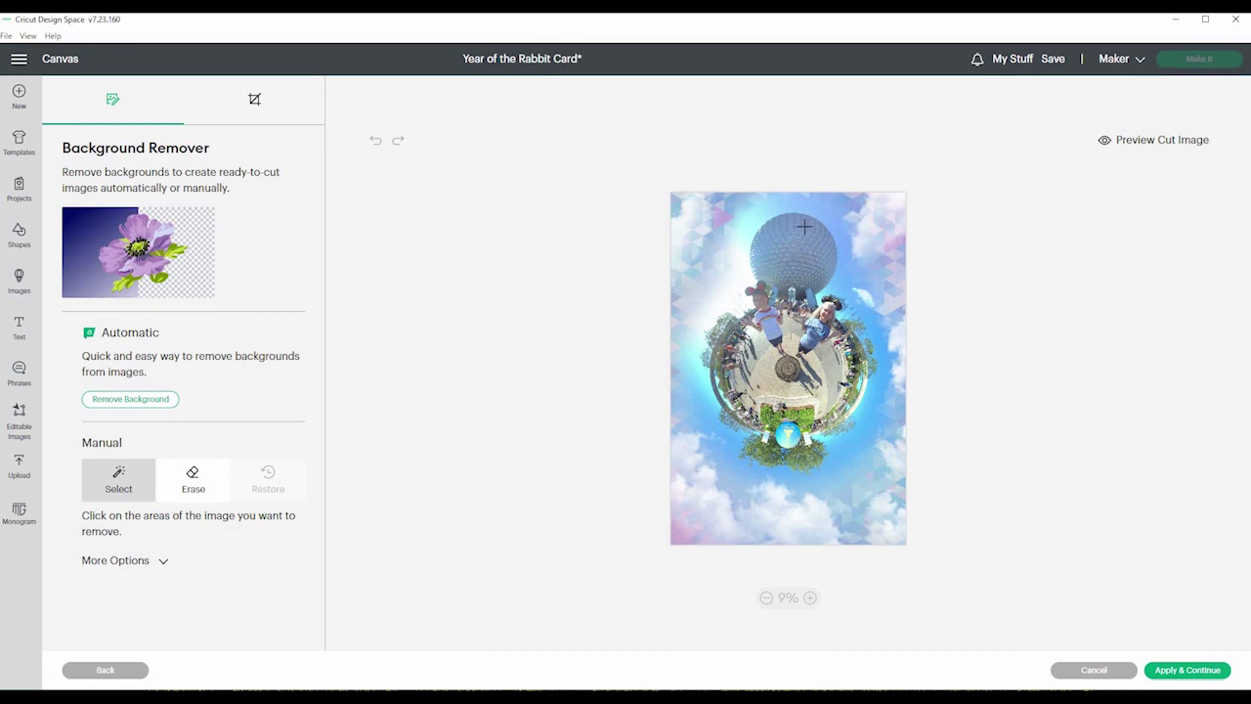
{"action": "left_click", "coordinate": [694, 218]}
{"action": "left_click", "coordinate": [690, 413]}
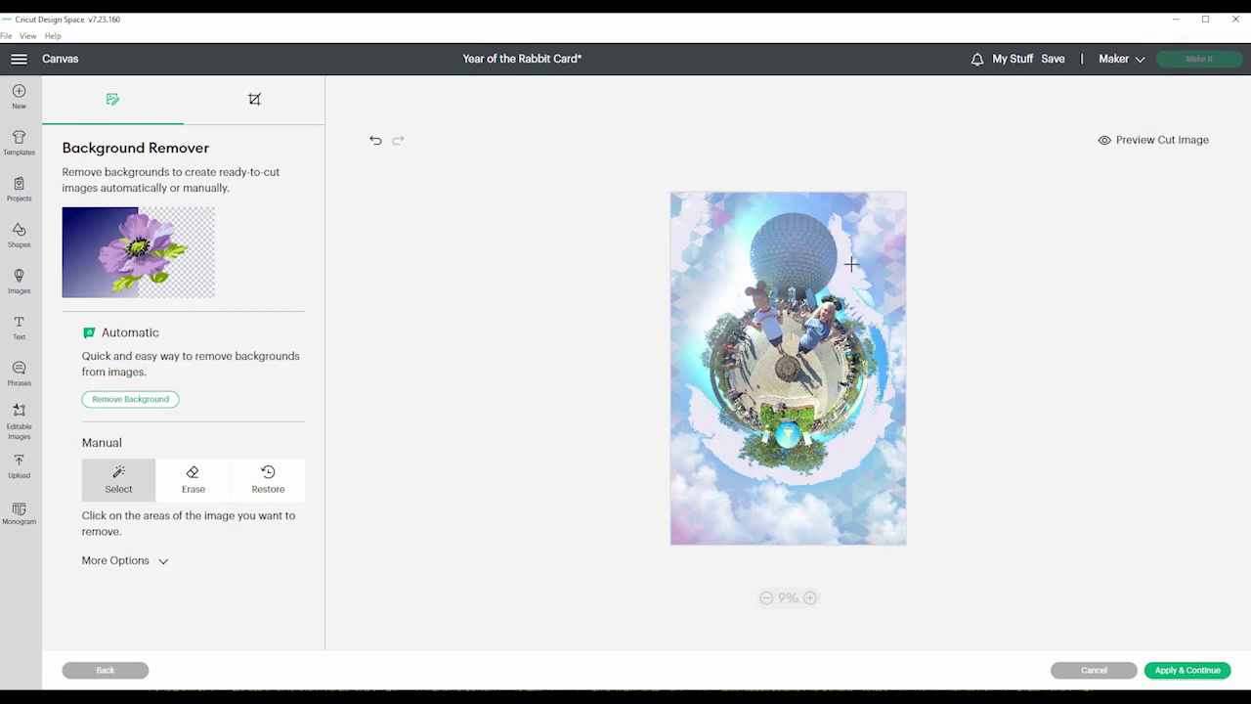
{"action": "left_click", "coordinate": [377, 142]}
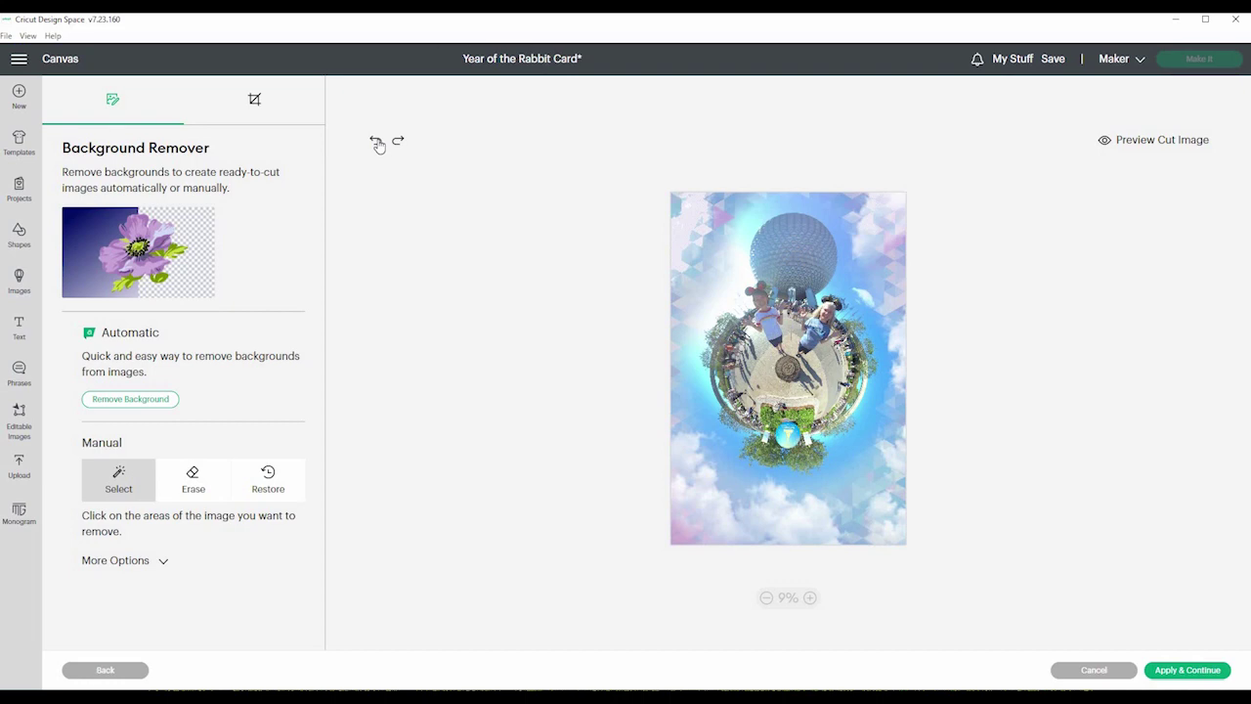
{"action": "left_click", "coordinate": [377, 143]}
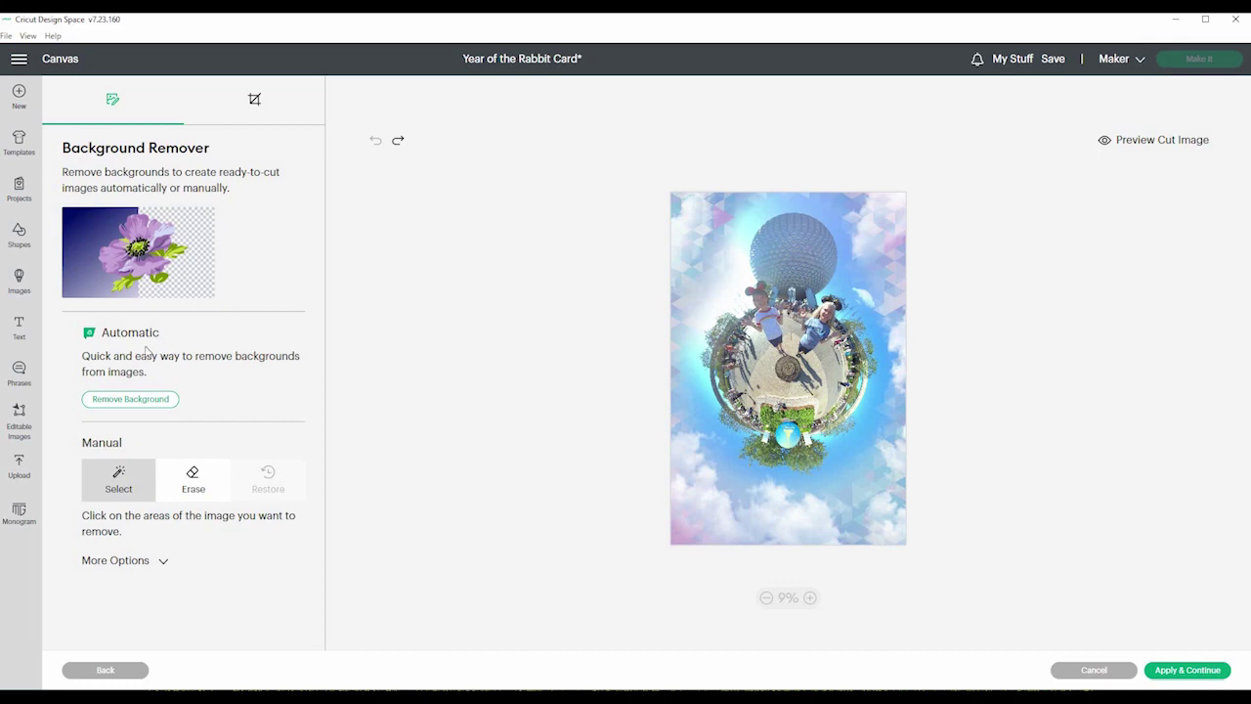
{"action": "left_click", "coordinate": [109, 408]}
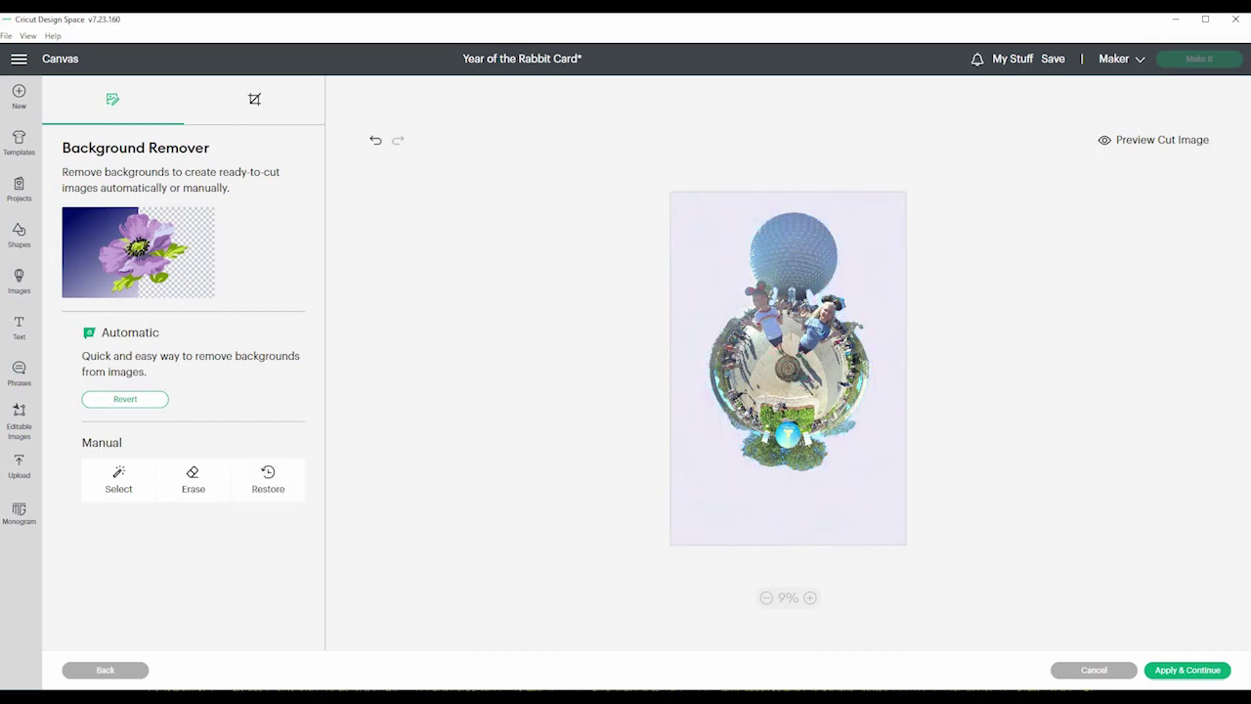
{"action": "left_click", "coordinate": [122, 404]}
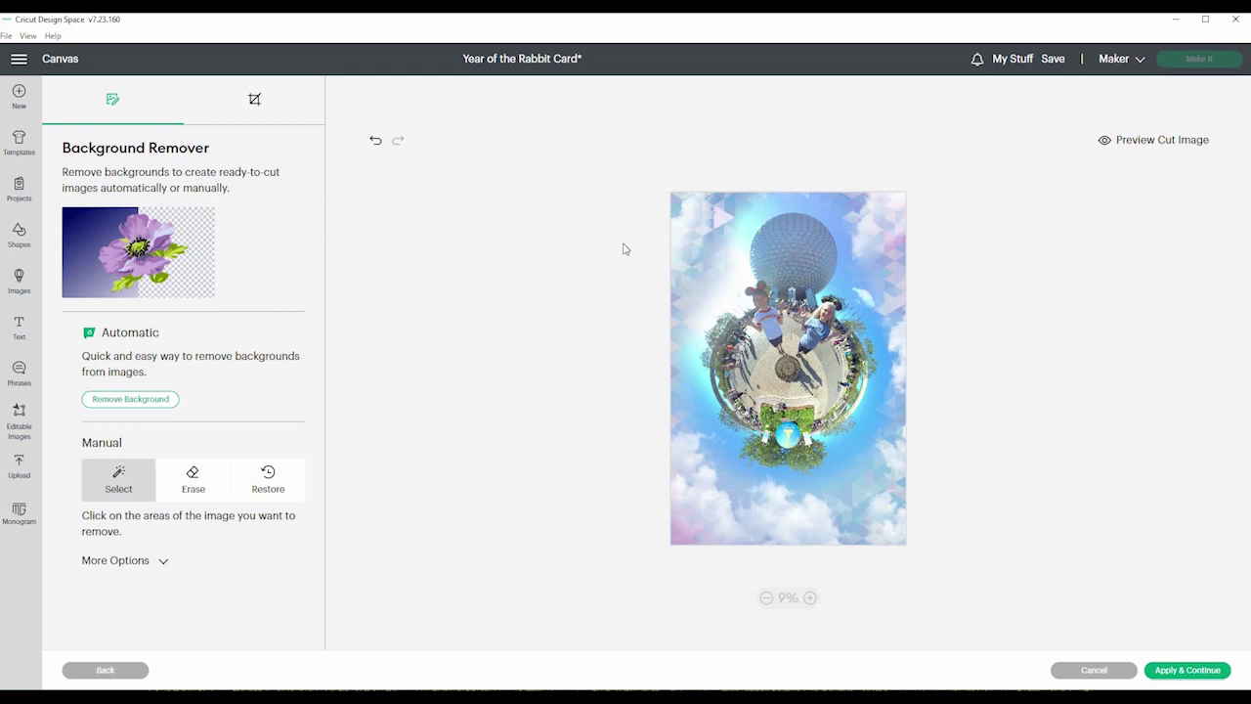
{"action": "left_click", "coordinate": [377, 144]}
{"action": "left_click", "coordinate": [193, 476]}
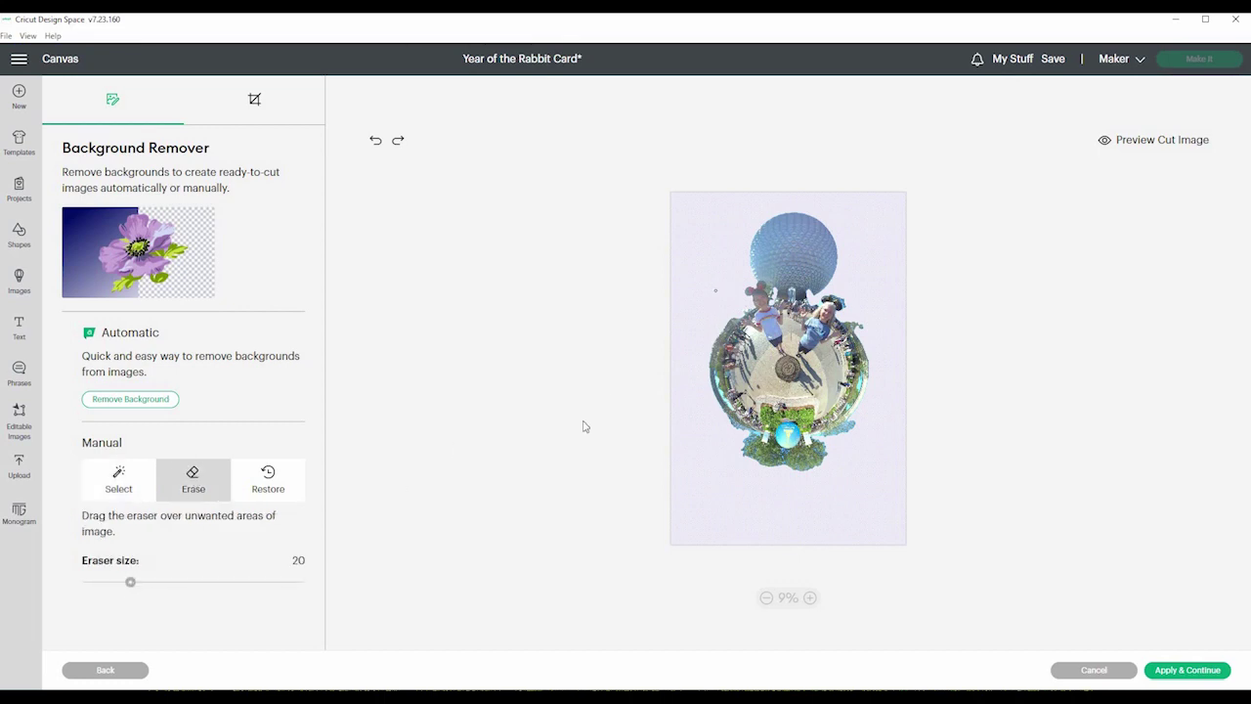
{"action": "left_click", "coordinate": [176, 583]}
{"action": "left_click", "coordinate": [239, 583]}
{"action": "mouse_move", "coordinate": [756, 208]}
{"action": "left_mouse_down"}
{"action": "mouse_move", "coordinate": [832, 236]}
{"action": "mouse_move", "coordinate": [784, 224]}
{"action": "mouse_move", "coordinate": [818, 218]}
{"action": "mouse_move", "coordinate": [746, 215]}
{"action": "mouse_move", "coordinate": [770, 213]}
{"action": "mouse_move", "coordinate": [799, 248]}
{"action": "mouse_move", "coordinate": [821, 242]}
{"action": "mouse_move", "coordinate": [756, 206]}
{"action": "mouse_move", "coordinate": [815, 235]}
{"action": "mouse_move", "coordinate": [768, 230]}
{"action": "mouse_move", "coordinate": [824, 225]}
{"action": "mouse_move", "coordinate": [762, 226]}
{"action": "mouse_move", "coordinate": [796, 212]}
{"action": "left_mouse_up"}
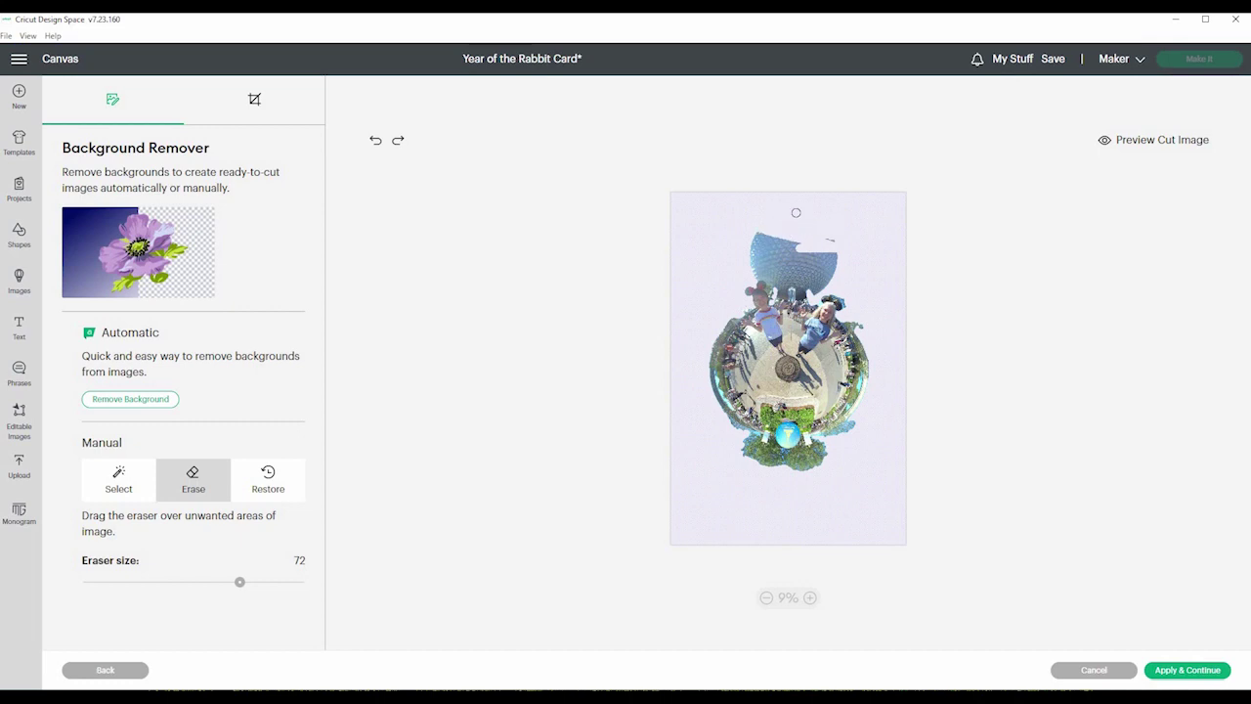
{"action": "left_click", "coordinate": [375, 144]}
{"action": "left_click", "coordinate": [268, 484]}
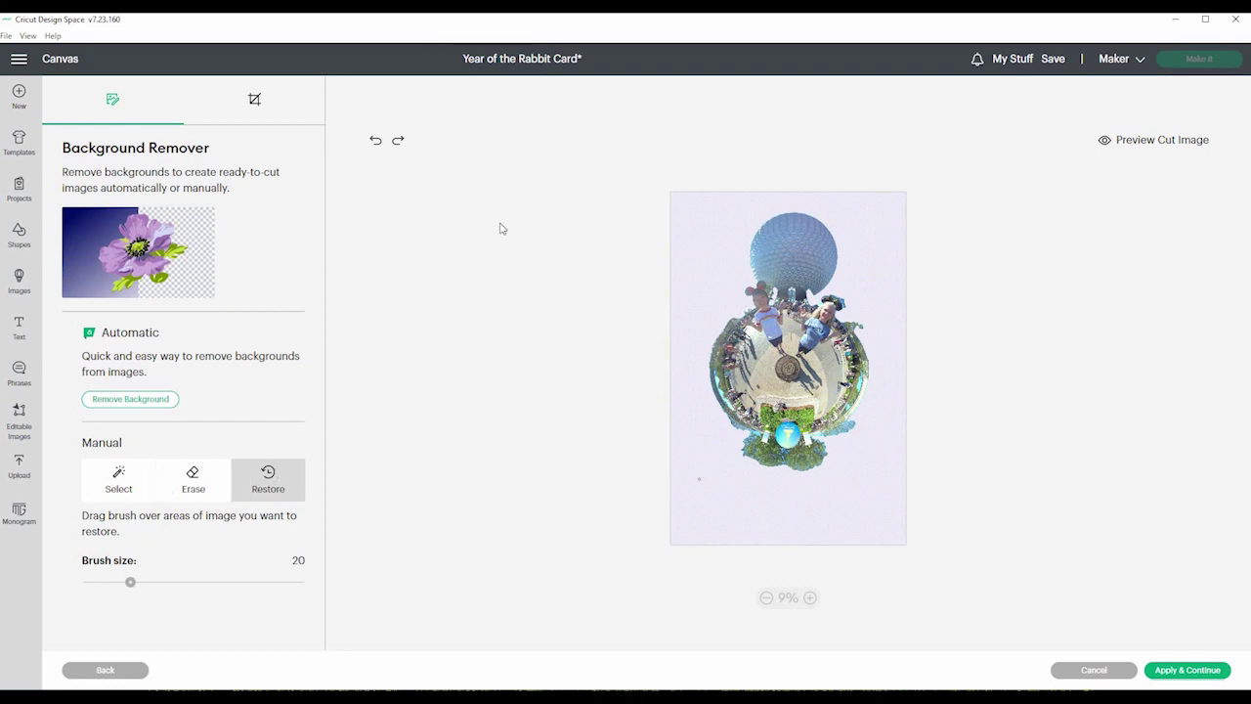
{"action": "left_click", "coordinate": [377, 142]}
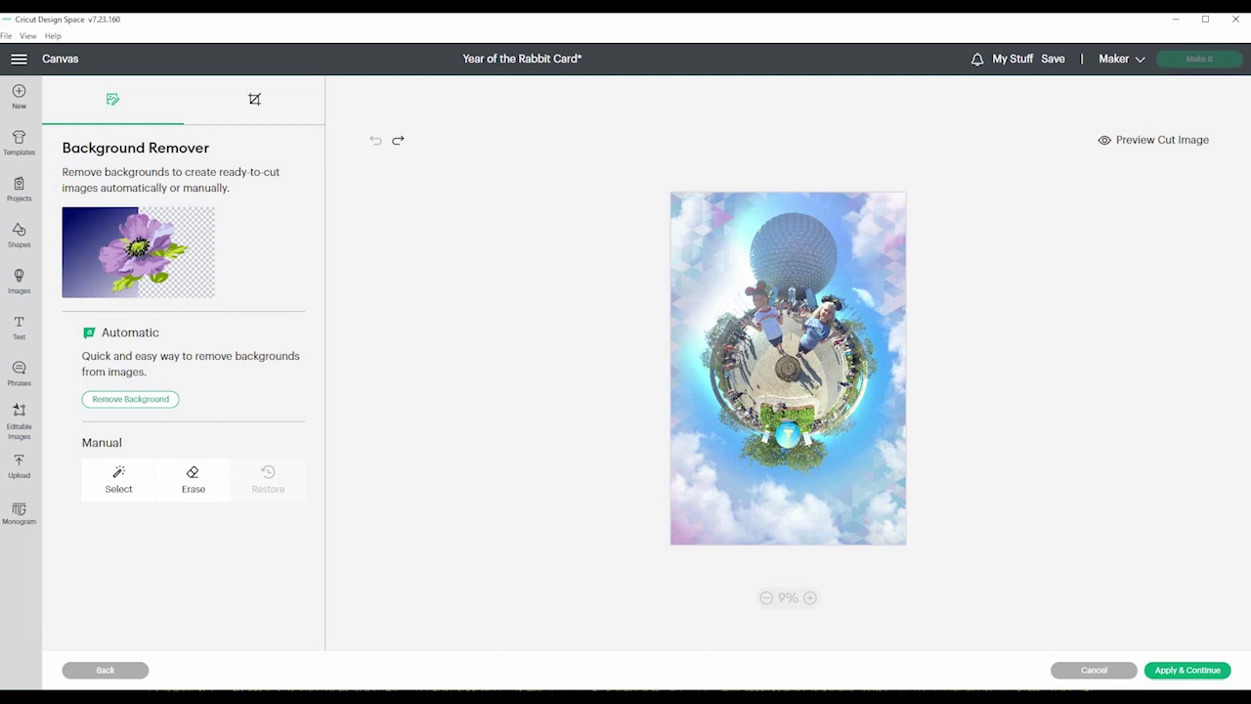
Step: Preview the edited Epcot photo as a cut image
{"action": "left_click", "coordinate": [1139, 145]}
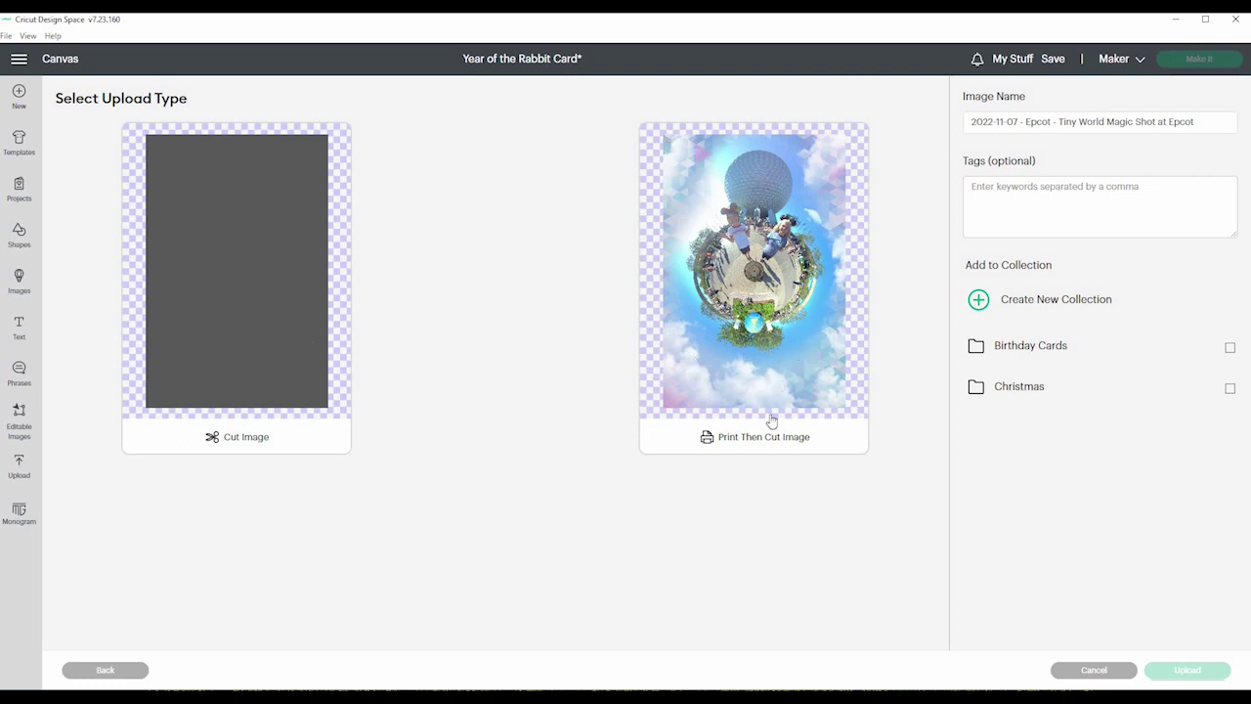
Step: Choose Print Then Cut Image for the Epcot photo and tag it Disney, Epcot, Sisters
{"action": "left_click", "coordinate": [765, 379]}
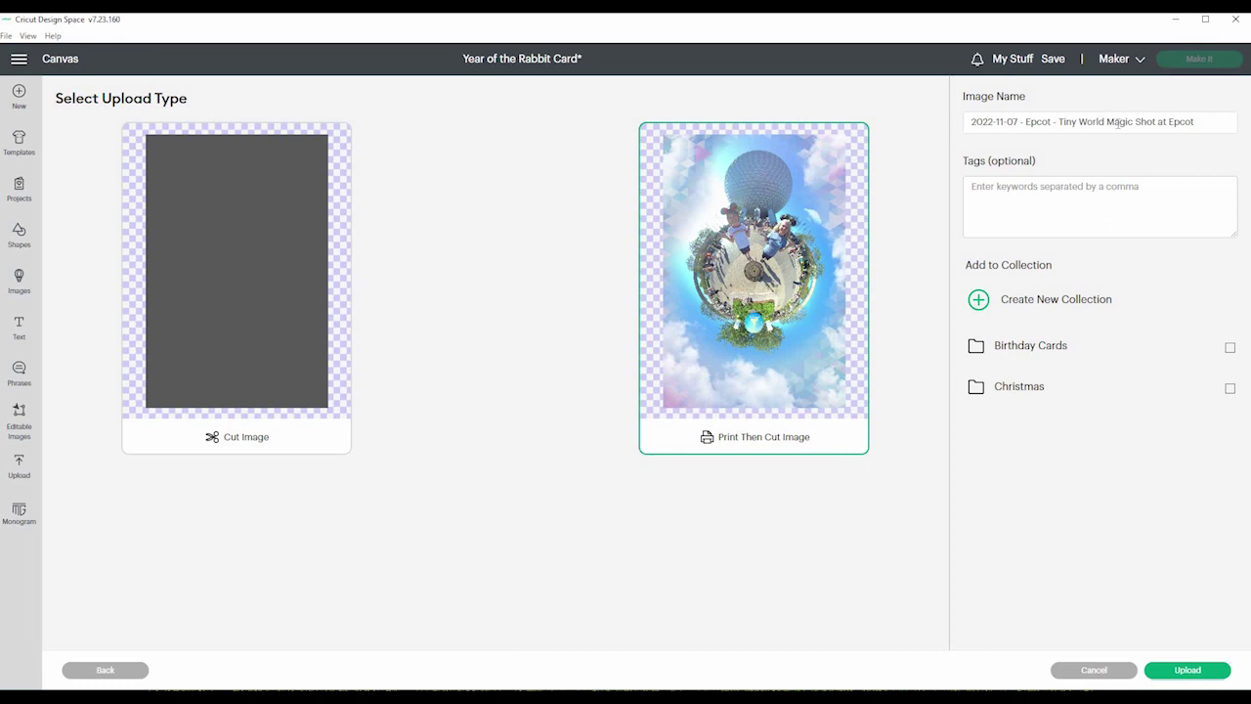
{"action": "left_click", "coordinate": [985, 202]}
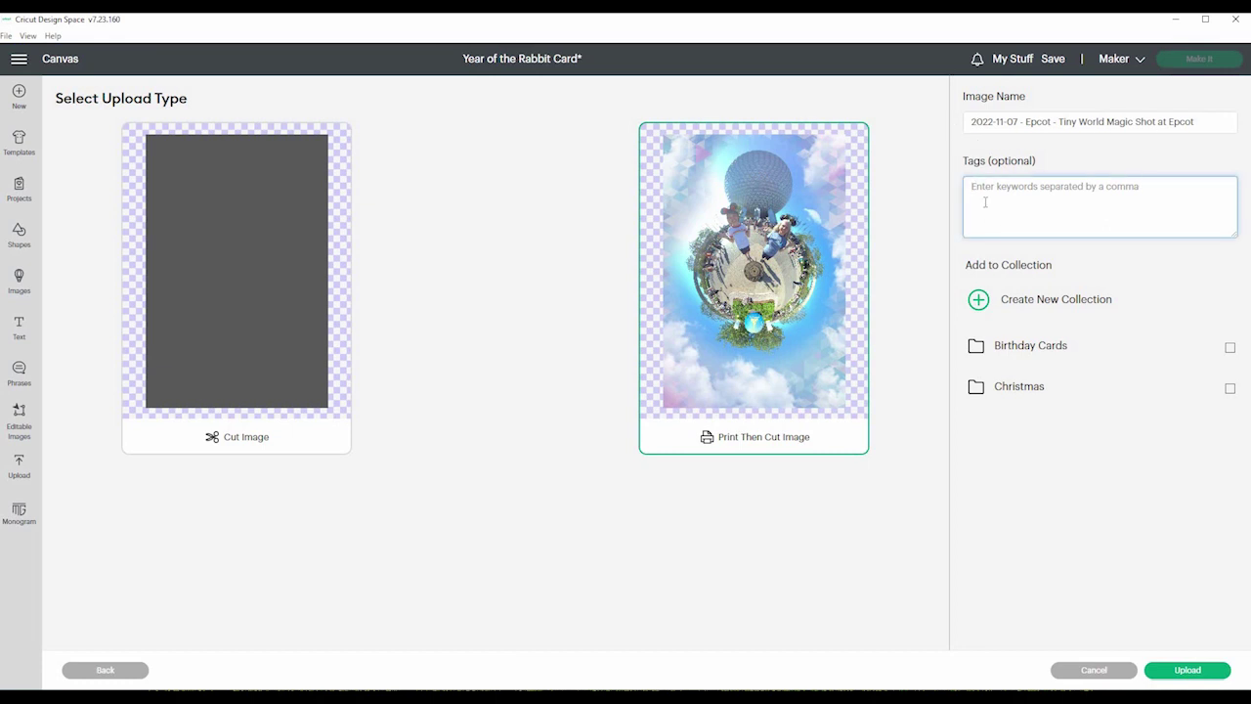
{"action": "type", "text": "Disney, Epcot, Sisters"}
Step: Create a new 'Disney' collection for the photo and attempt the upload
{"action": "left_click", "coordinate": [982, 309]}
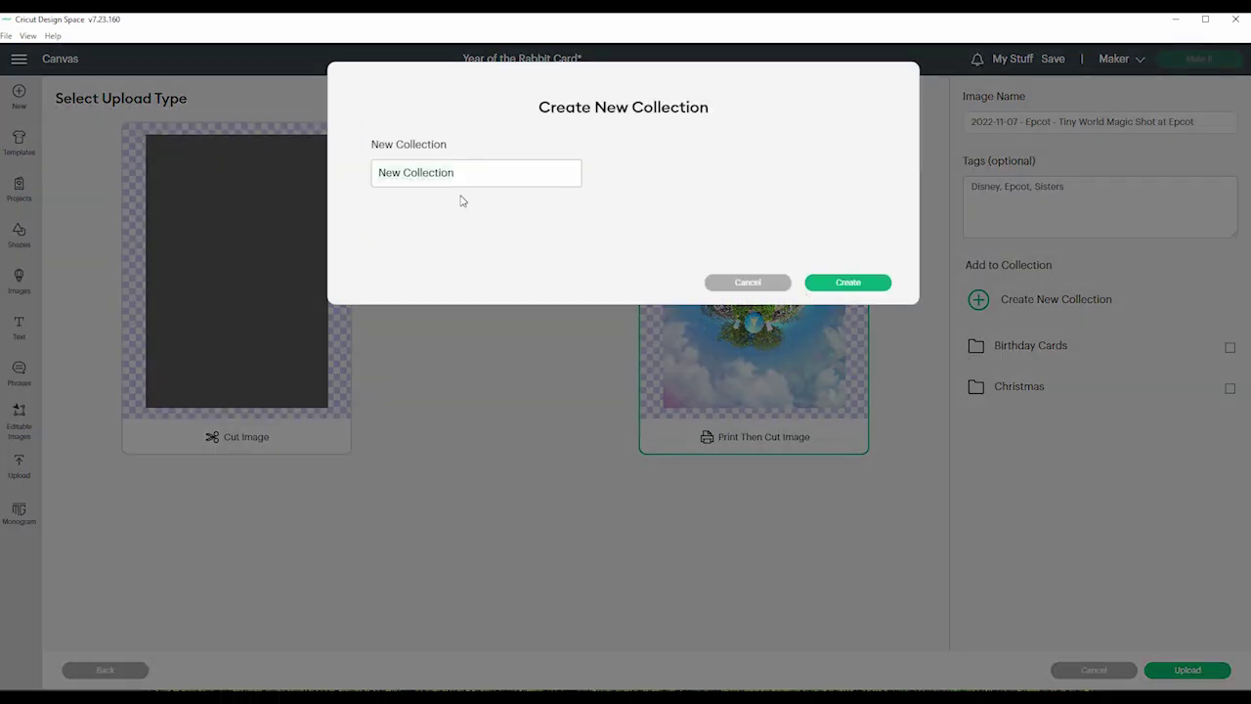
{"action": "key", "text": "ctrl+a"}
{"action": "key", "text": "BackSpace"}
{"action": "type", "text": "Disney"}
{"action": "left_click", "coordinate": [840, 287]}
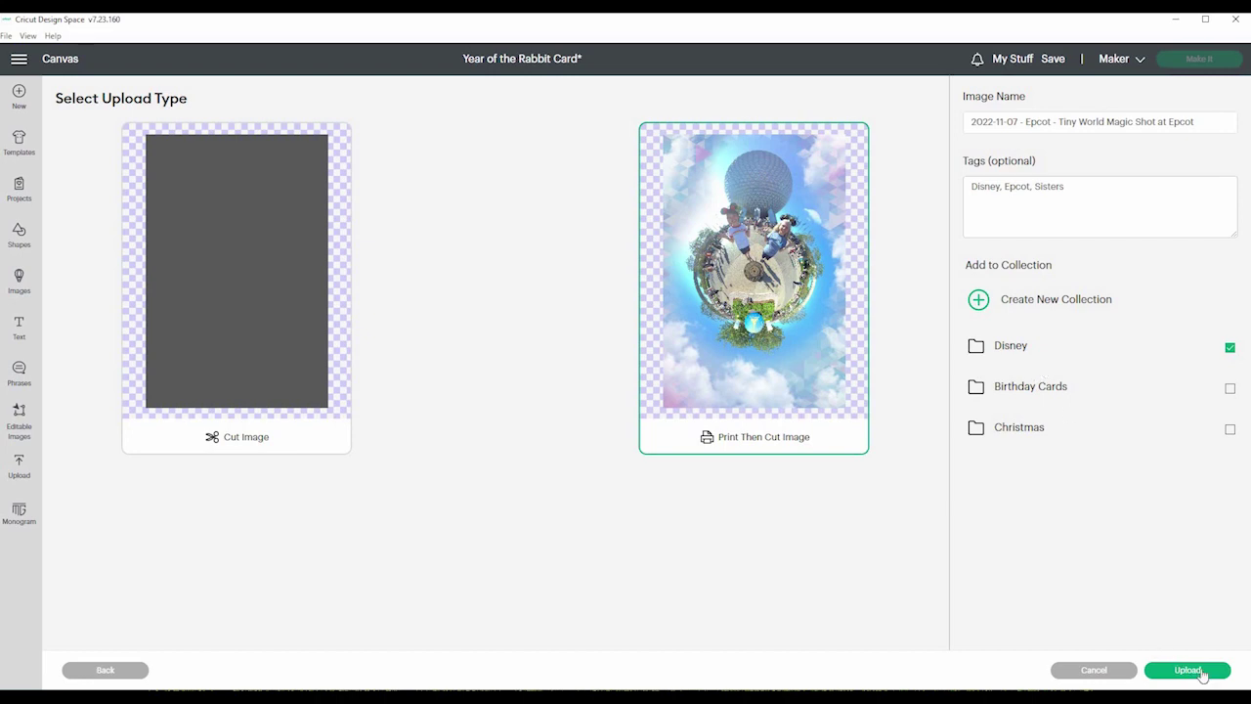
{"action": "left_click", "coordinate": [1189, 675]}
Step: Crop the Epcot photo from its top-left corner, then undo the crop to restore full size
{"action": "left_click", "coordinate": [101, 673]}
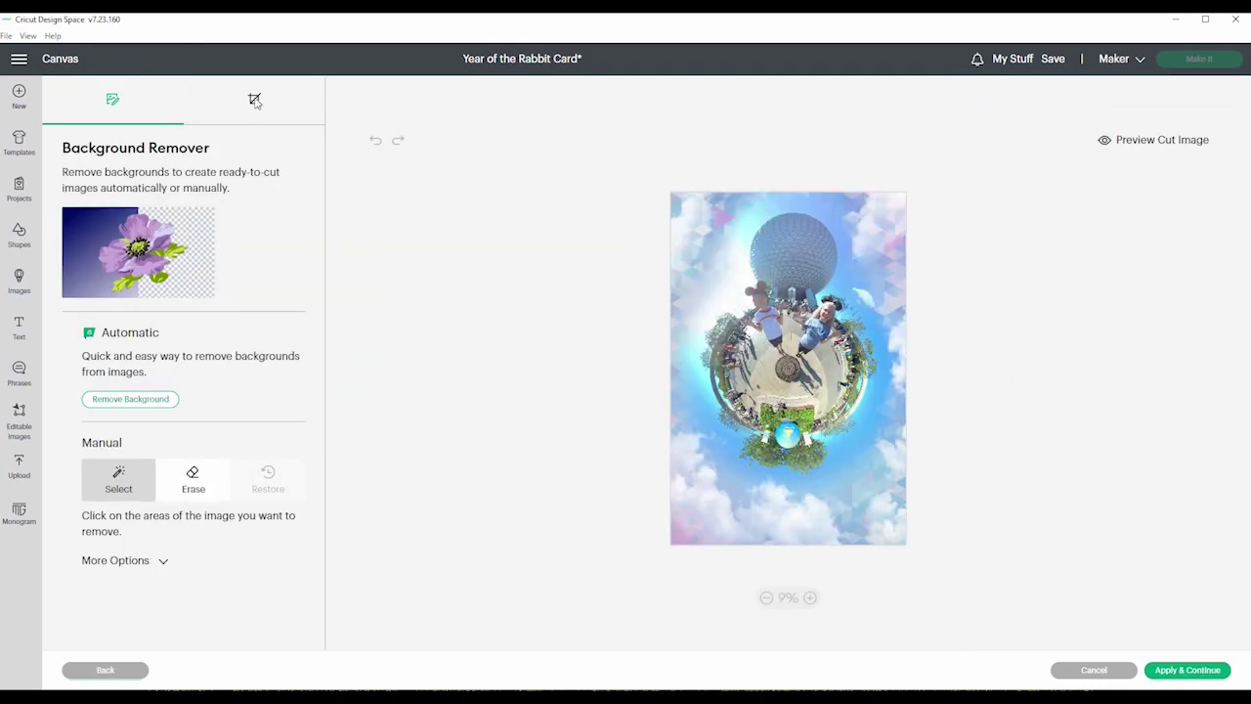
{"action": "left_click", "coordinate": [254, 102]}
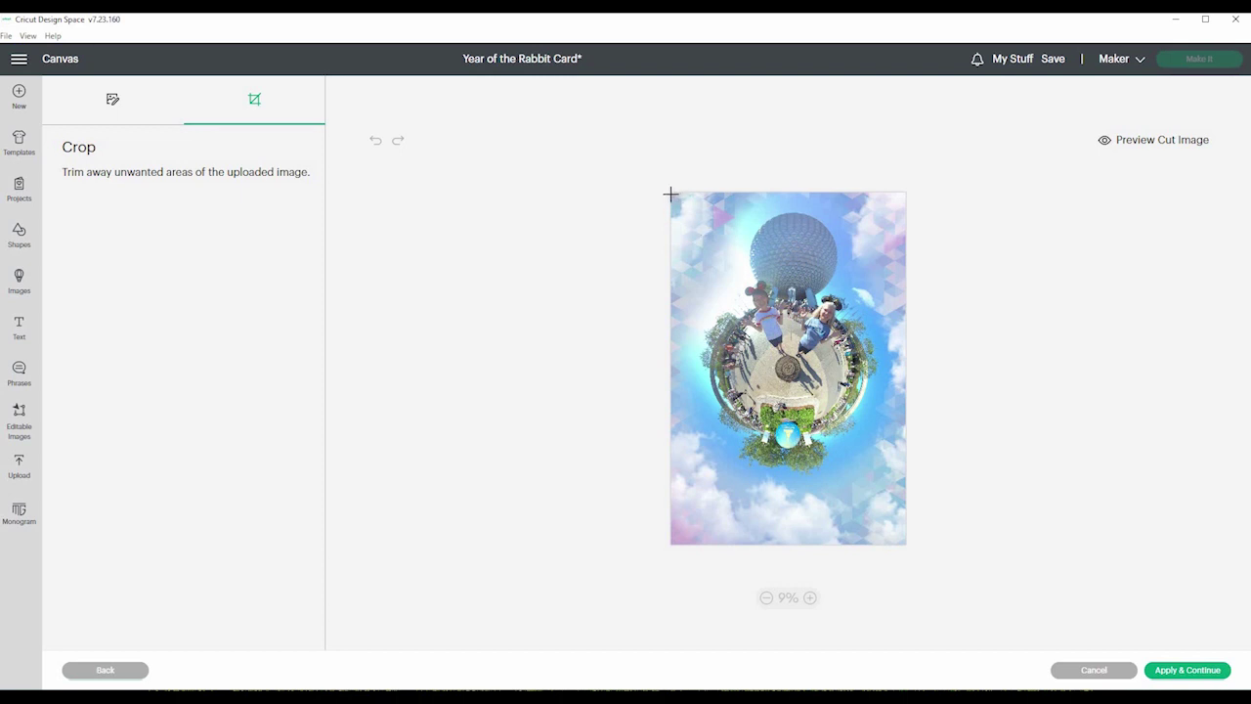
{"action": "left_click_drag", "start_coordinate": [670, 194], "coordinate": [888, 479]}
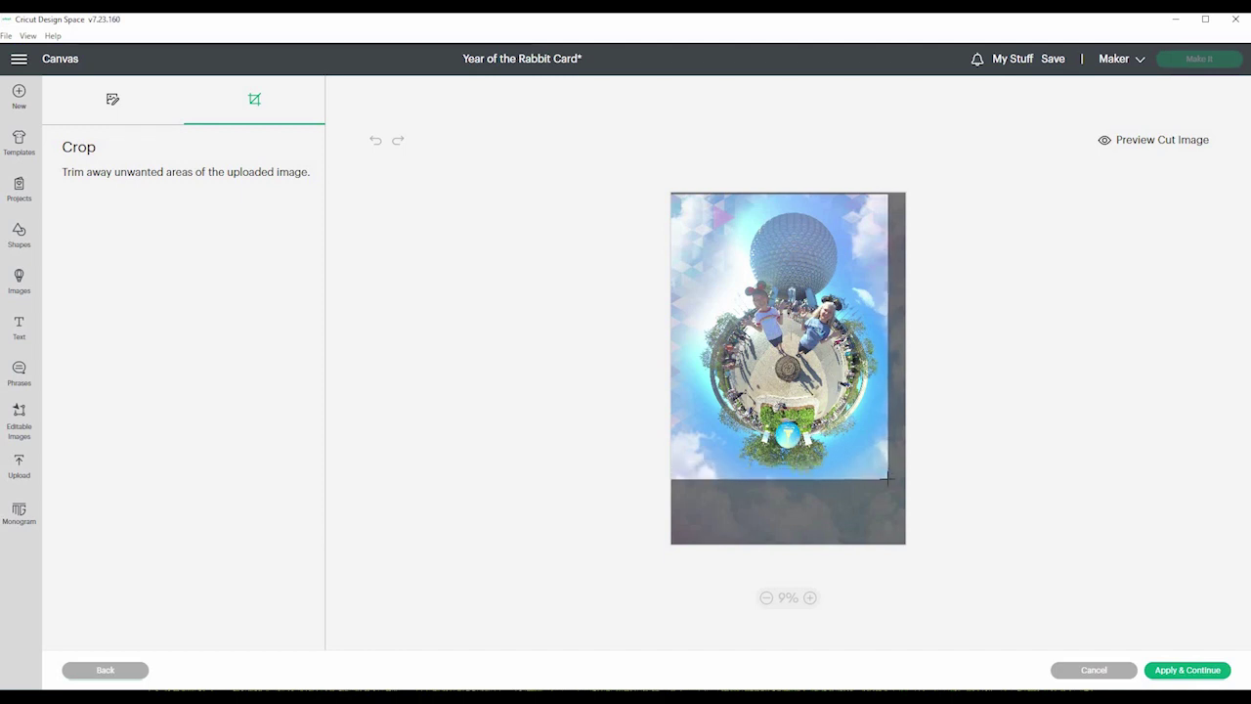
{"action": "left_click", "coordinate": [897, 480]}
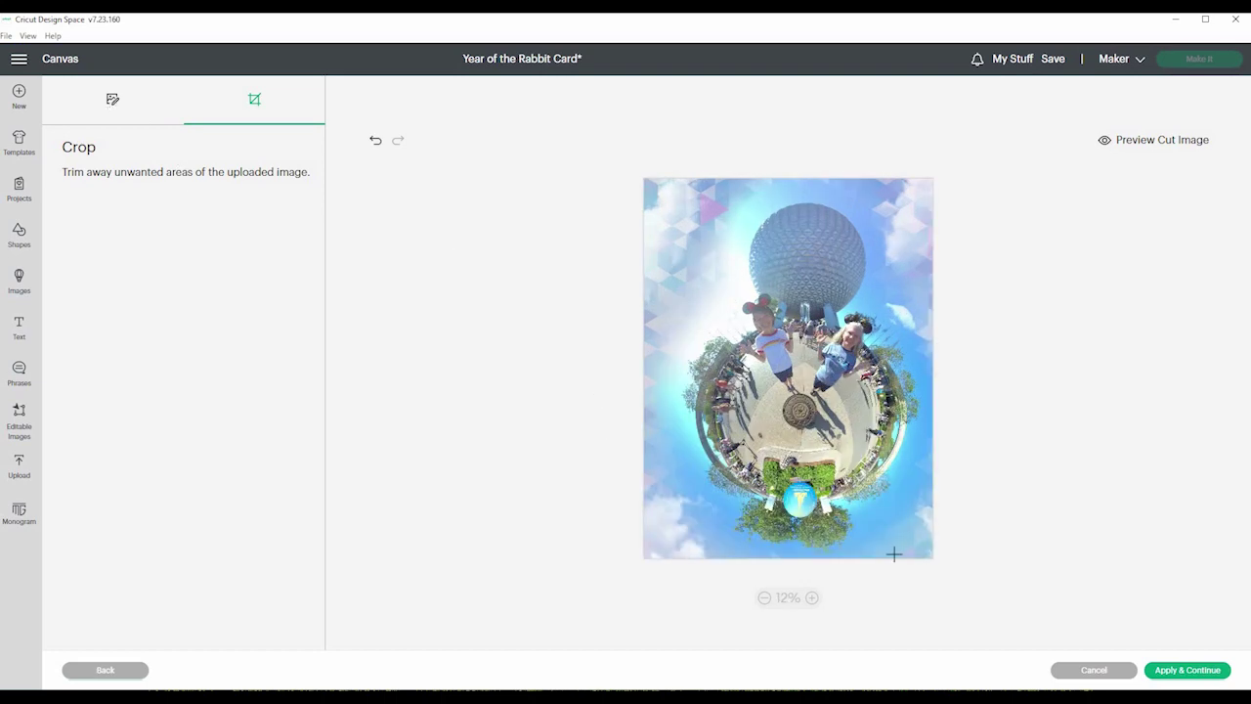
{"action": "left_click", "coordinate": [376, 143]}
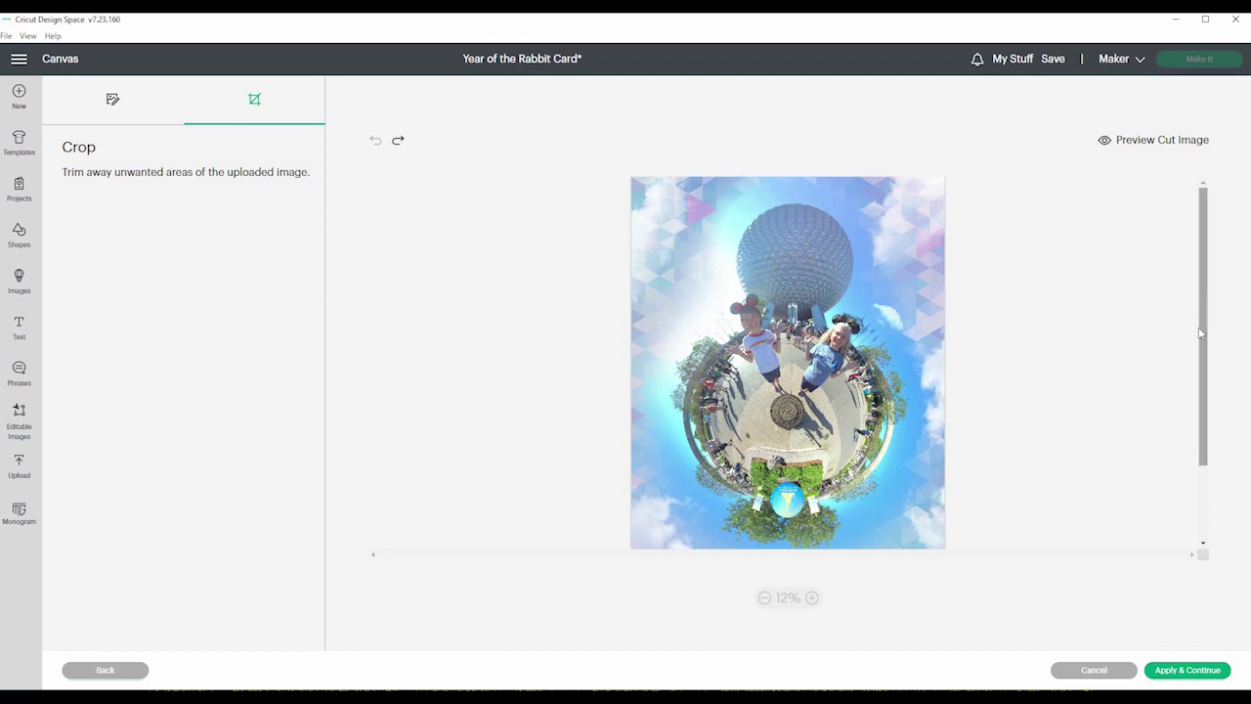
{"action": "scroll", "coordinate": [1202, 420], "scroll_direction": "down", "scroll_amount": 3}
{"action": "scroll", "coordinate": [1202, 276], "scroll_direction": "up", "scroll_amount": 3}
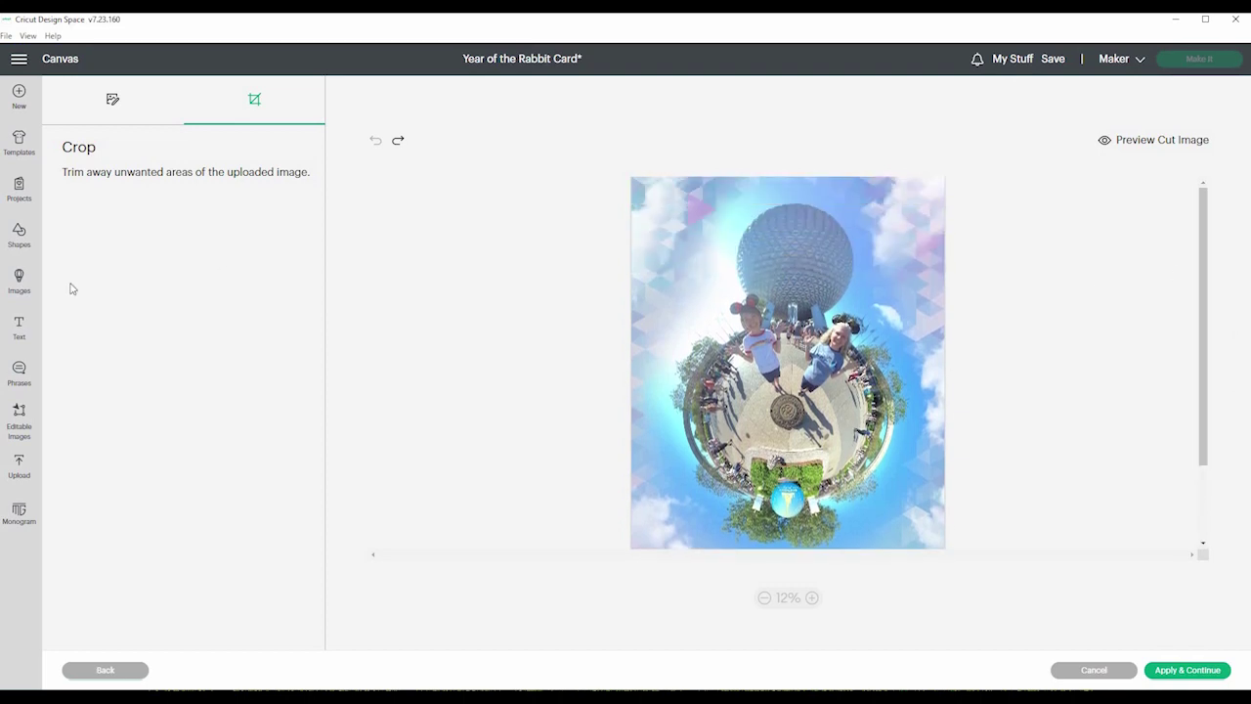
Step: Open the Monogram Maker and try the bold stencil and serif Classic SEC styles
{"action": "left_click", "coordinate": [19, 464]}
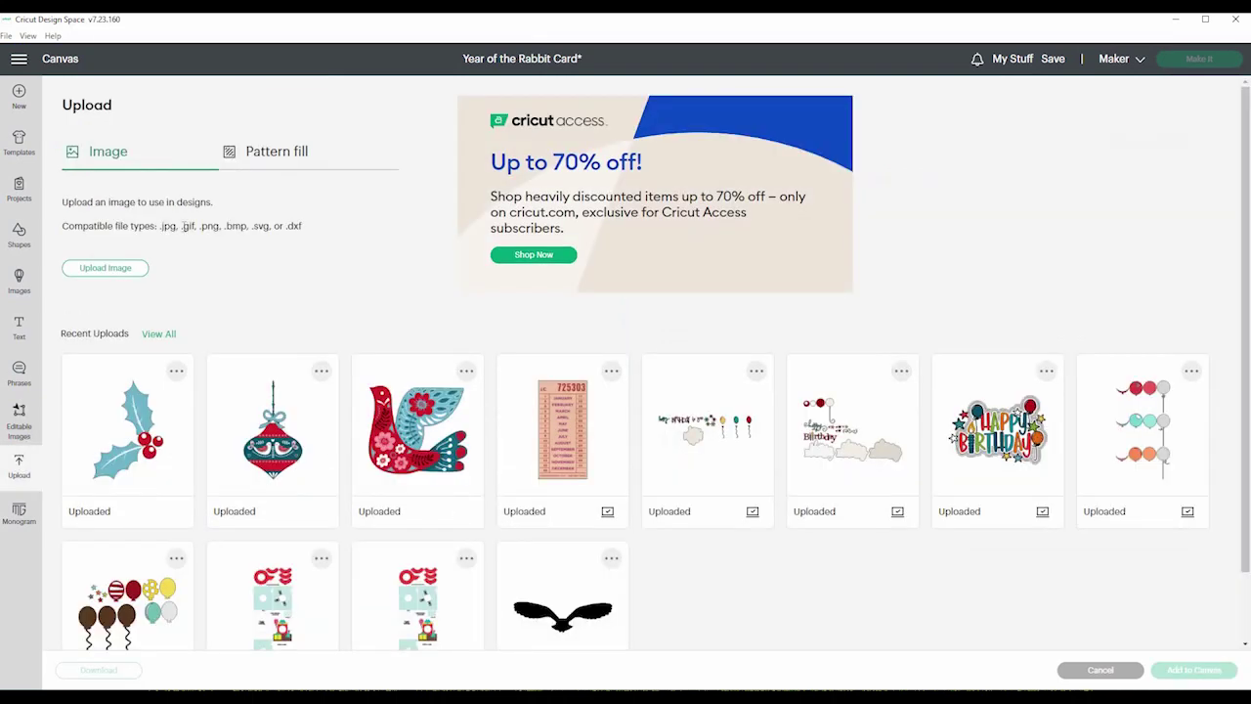
{"action": "left_click", "coordinate": [19, 514]}
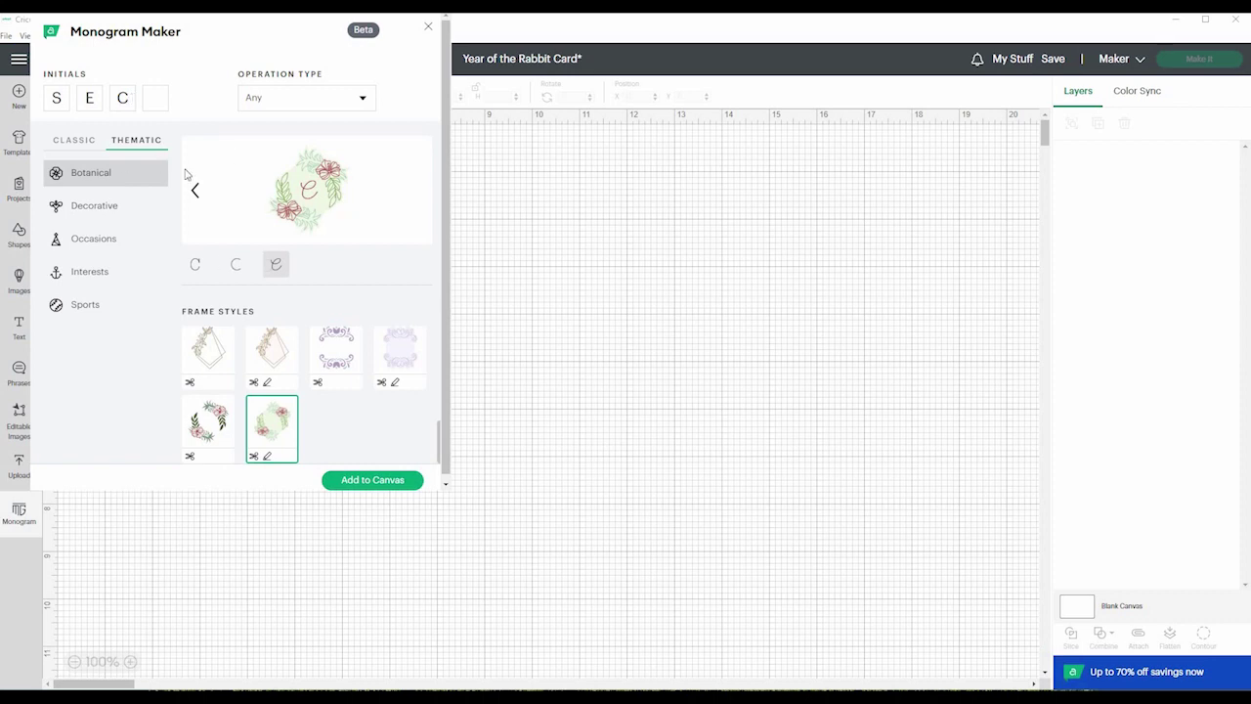
{"action": "left_click", "coordinate": [79, 141]}
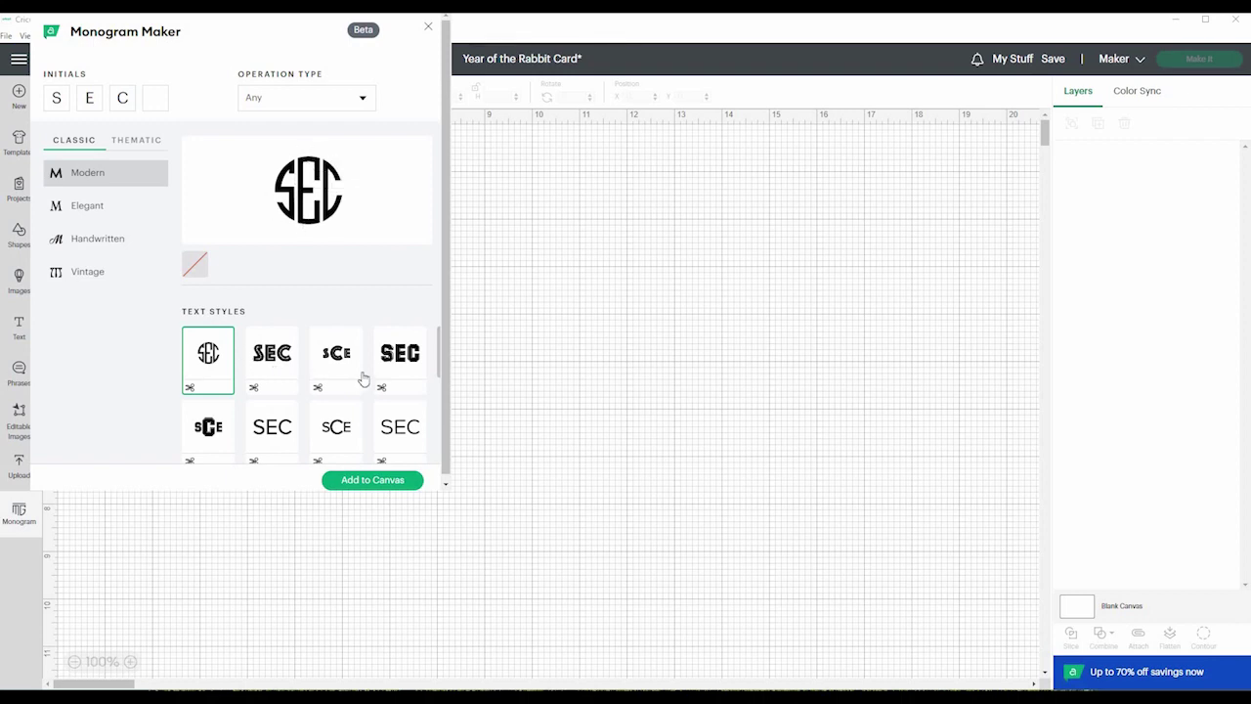
{"action": "scroll", "coordinate": [376, 391], "scroll_direction": "down", "scroll_amount": 2}
{"action": "left_click", "coordinate": [401, 384]}
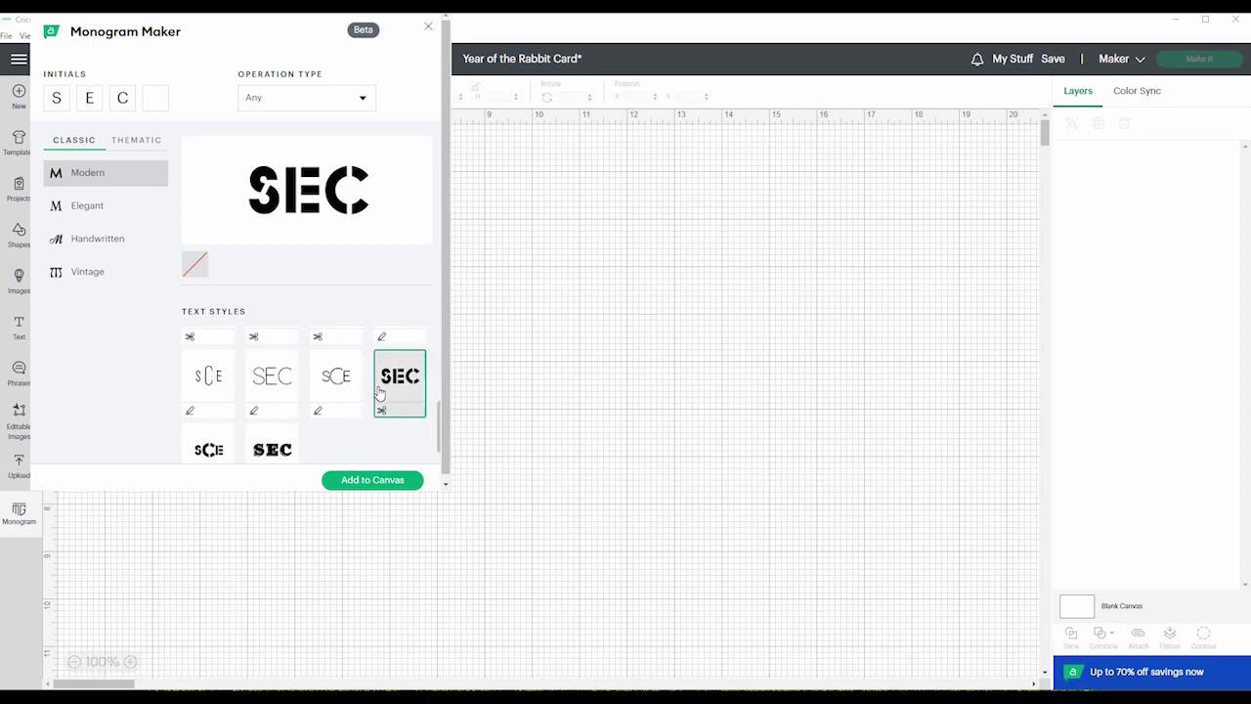
{"action": "scroll", "coordinate": [274, 446], "scroll_direction": "down", "scroll_amount": 1}
{"action": "left_click", "coordinate": [274, 444]}
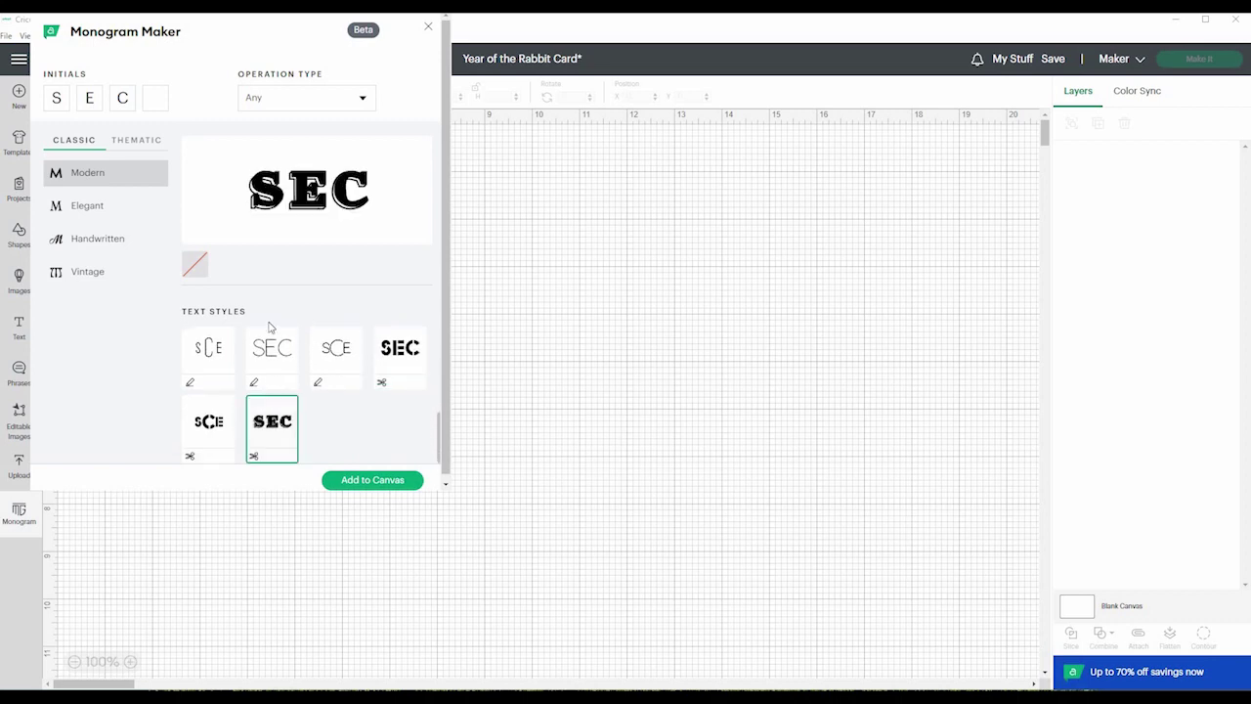
Step: Switch to a Vintage monogram style and frame it with the double-diamond frame
{"action": "left_click", "coordinate": [83, 208]}
{"action": "left_click", "coordinate": [77, 242]}
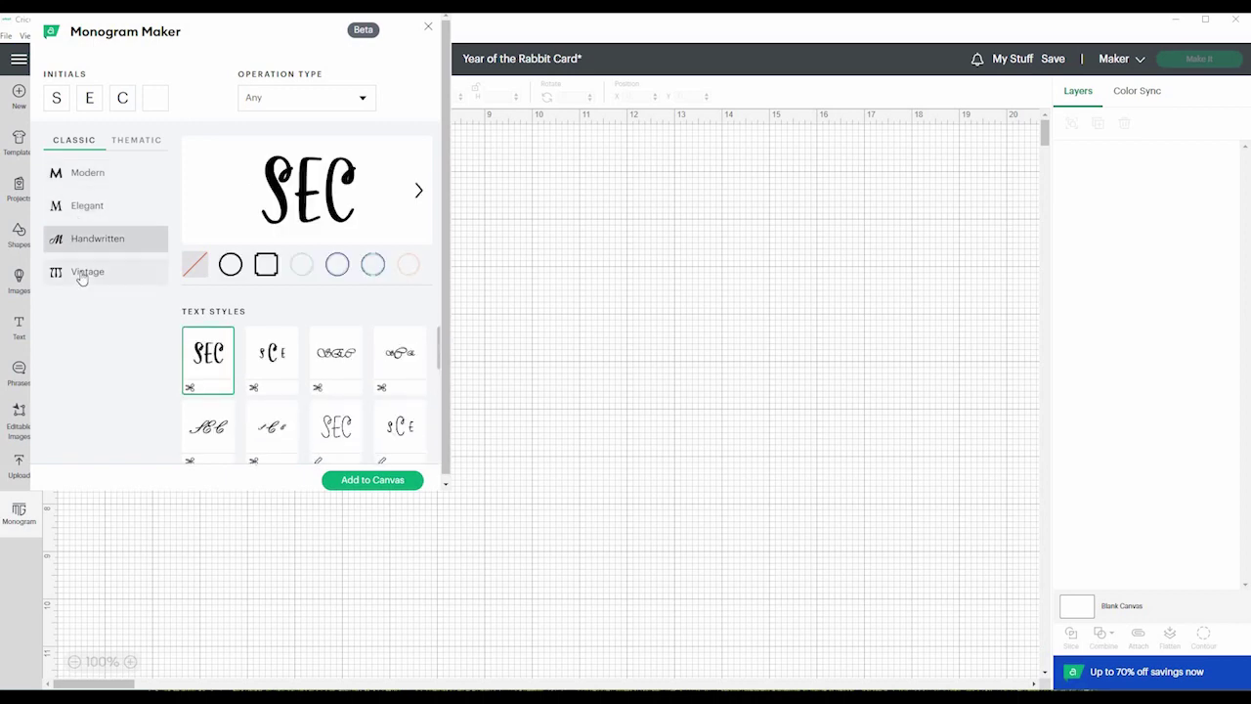
{"action": "left_click", "coordinate": [82, 278]}
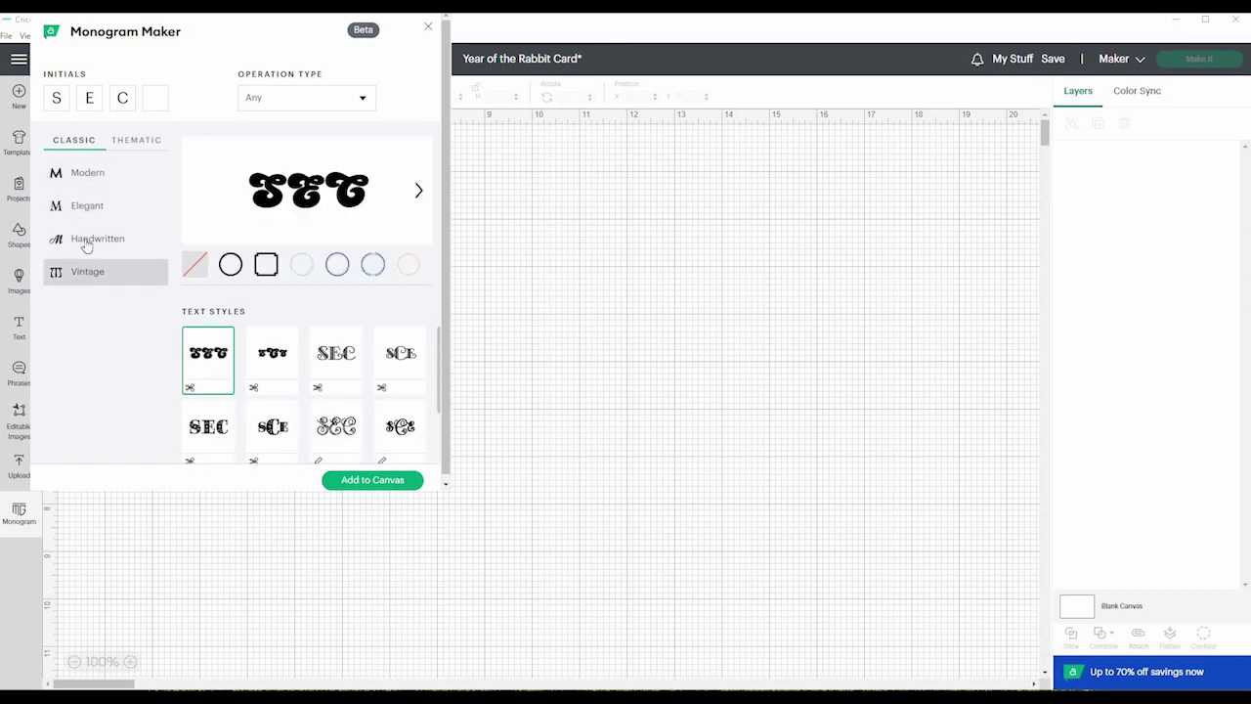
{"action": "left_click", "coordinate": [373, 265]}
{"action": "left_click", "coordinate": [391, 265]}
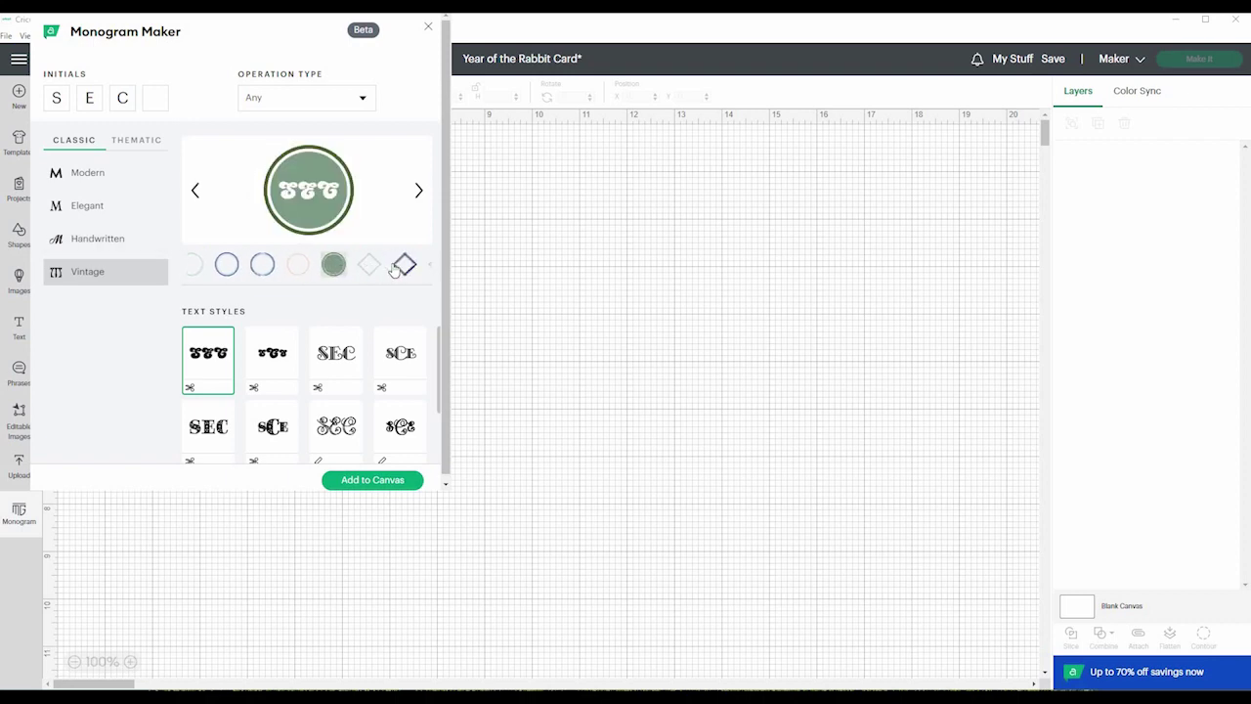
{"action": "left_click", "coordinate": [389, 265]}
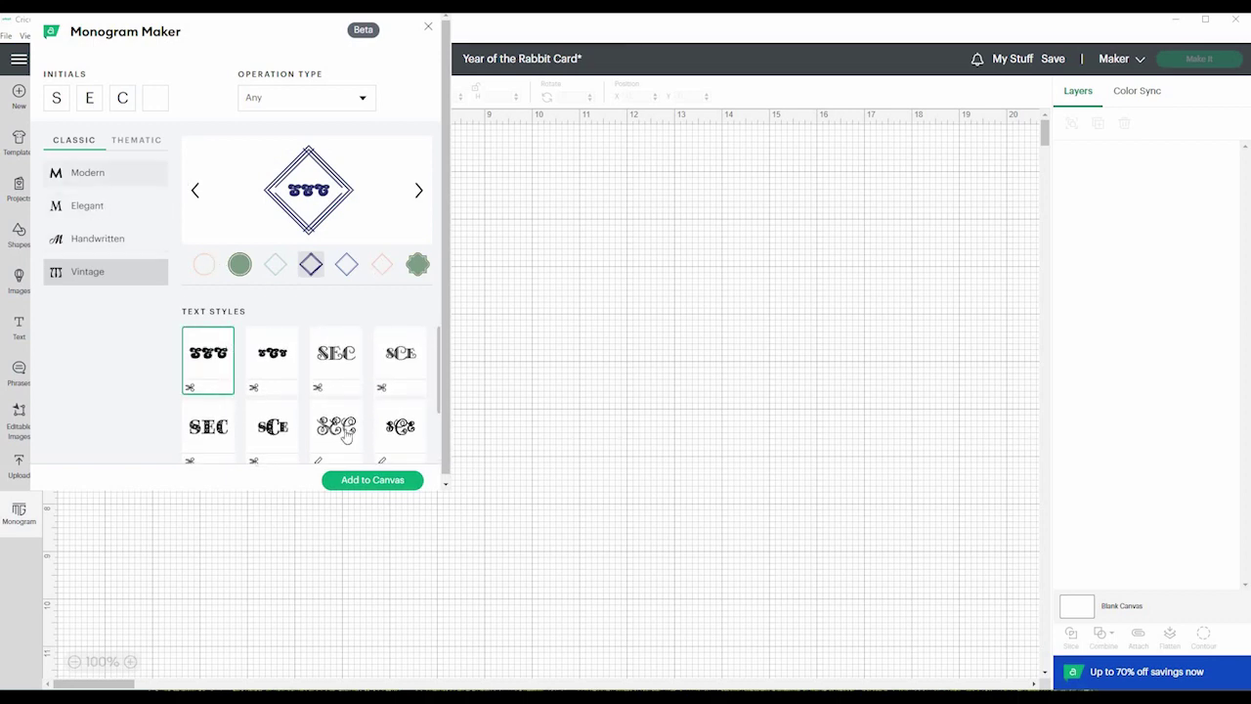
Step: Return to the Handwritten category and pick the thin handwritten SEC style
{"action": "left_click", "coordinate": [362, 98]}
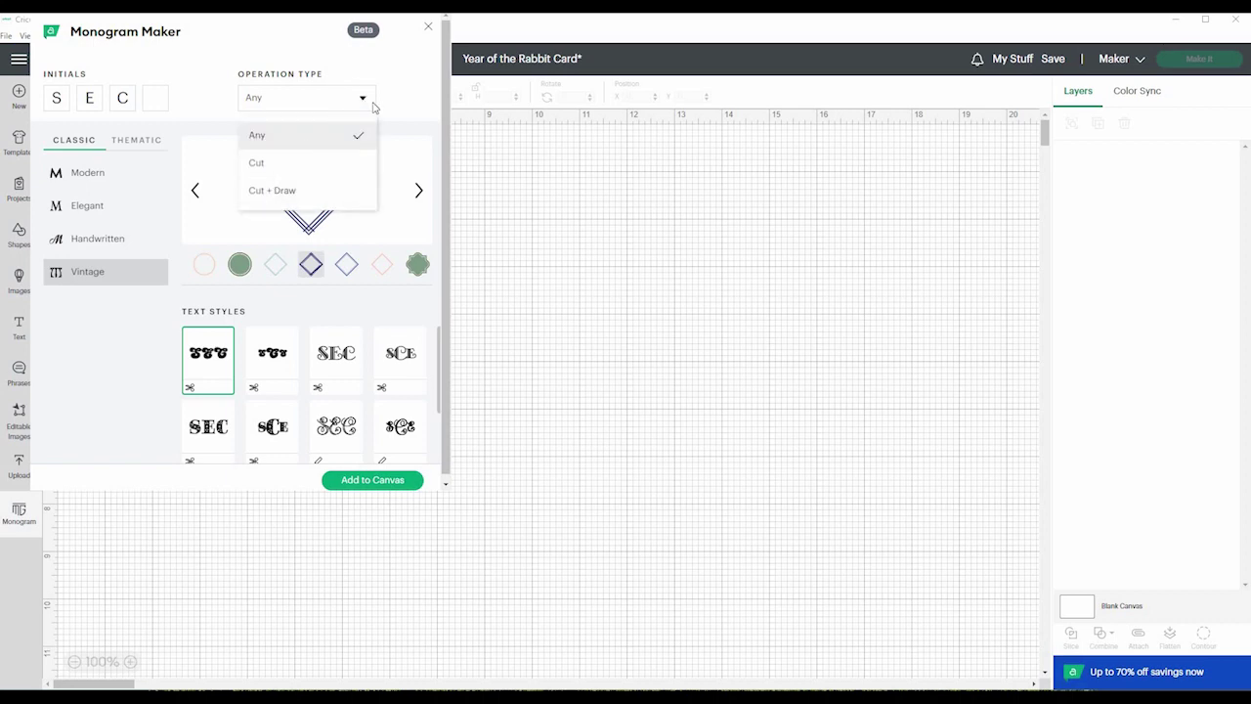
{"action": "left_click", "coordinate": [306, 232]}
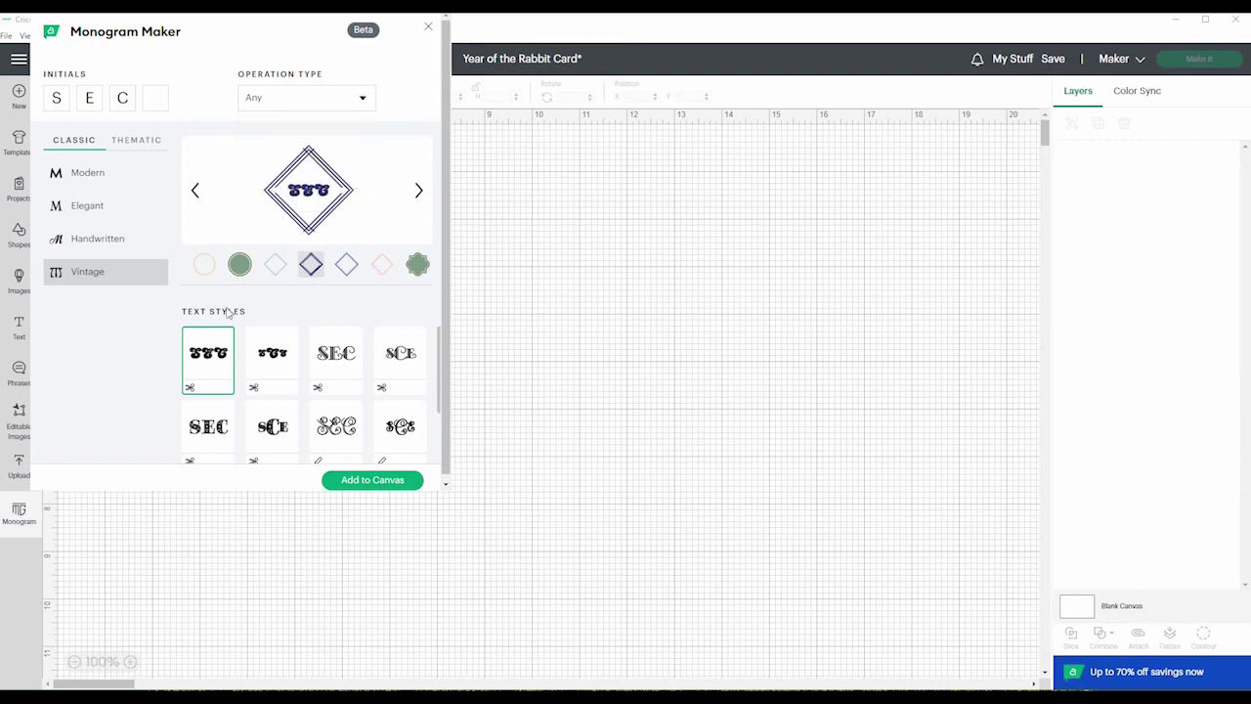
{"action": "left_click", "coordinate": [105, 246]}
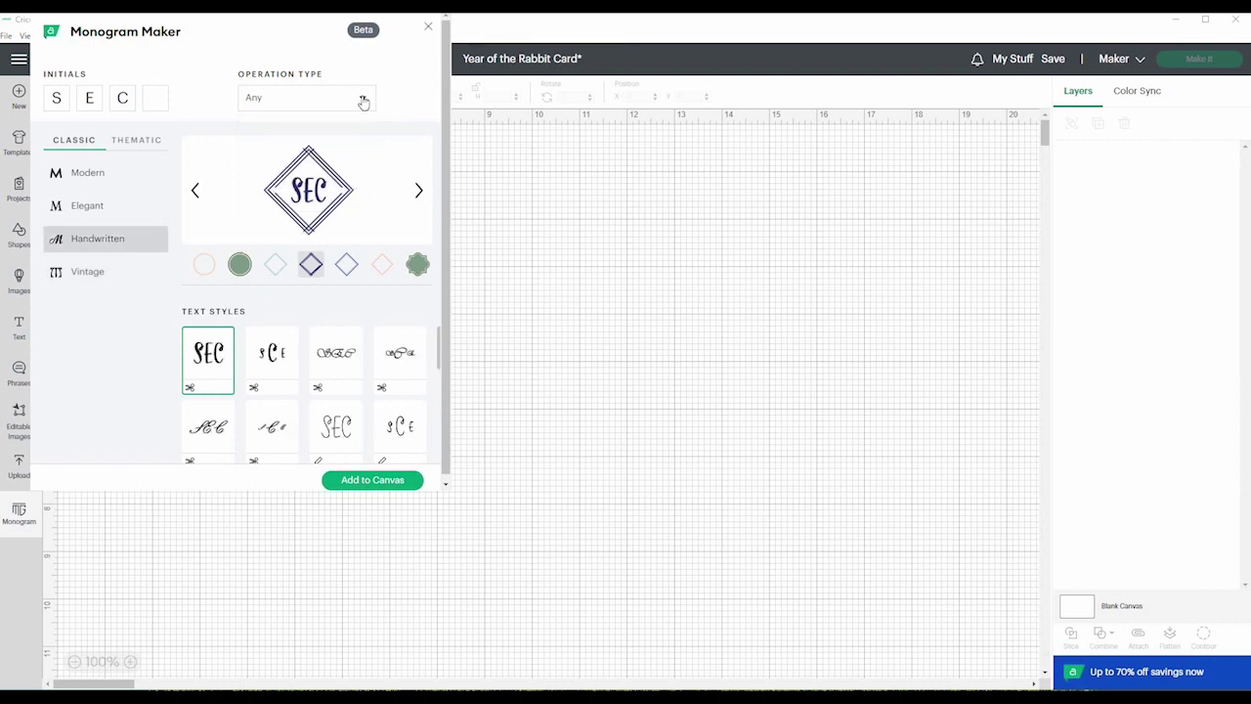
{"action": "left_click", "coordinate": [361, 101]}
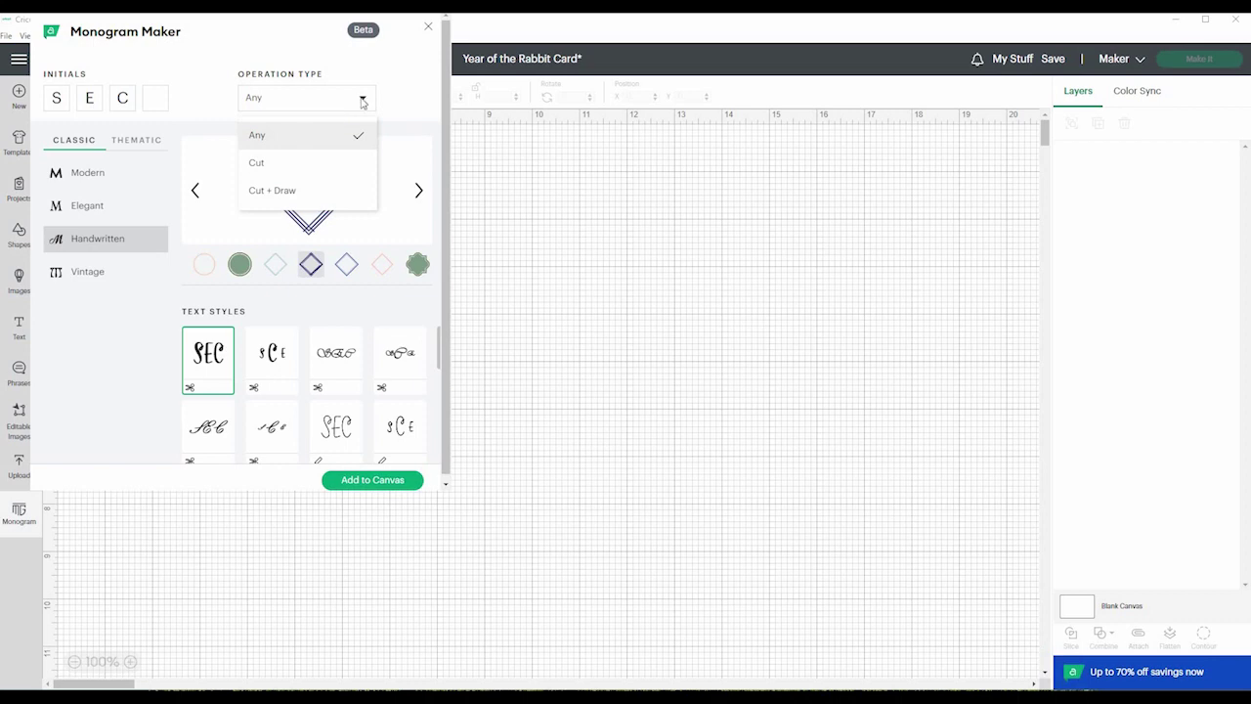
{"action": "left_click", "coordinate": [283, 215]}
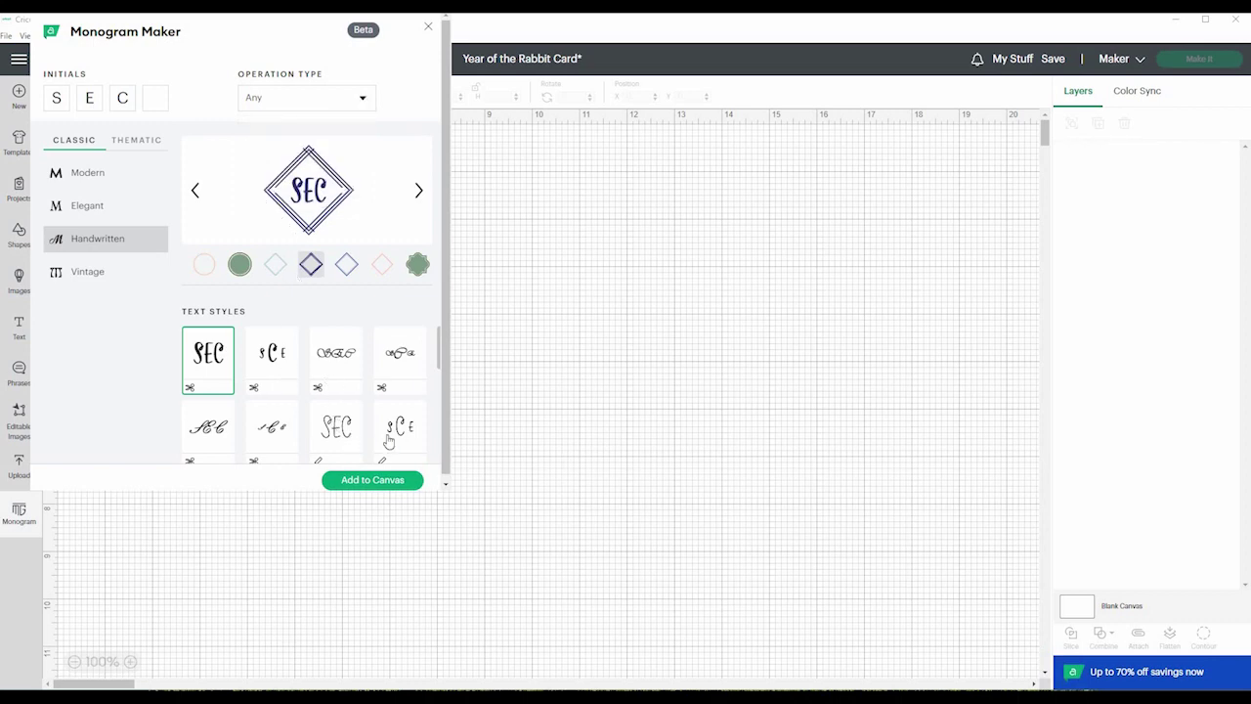
{"action": "left_click", "coordinate": [335, 427]}
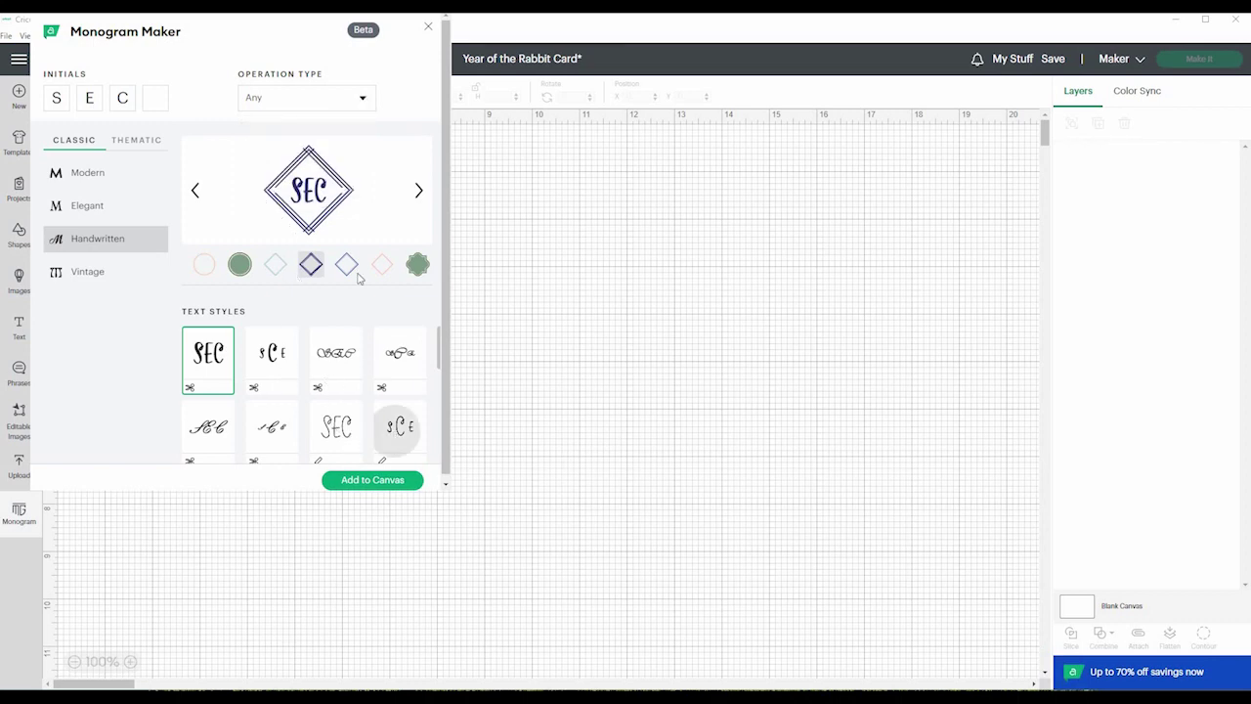
Step: Limit styles to Cut + Draw, pick the large-centre-C style, and use a light cyan double-circle frame
{"action": "left_click", "coordinate": [363, 101]}
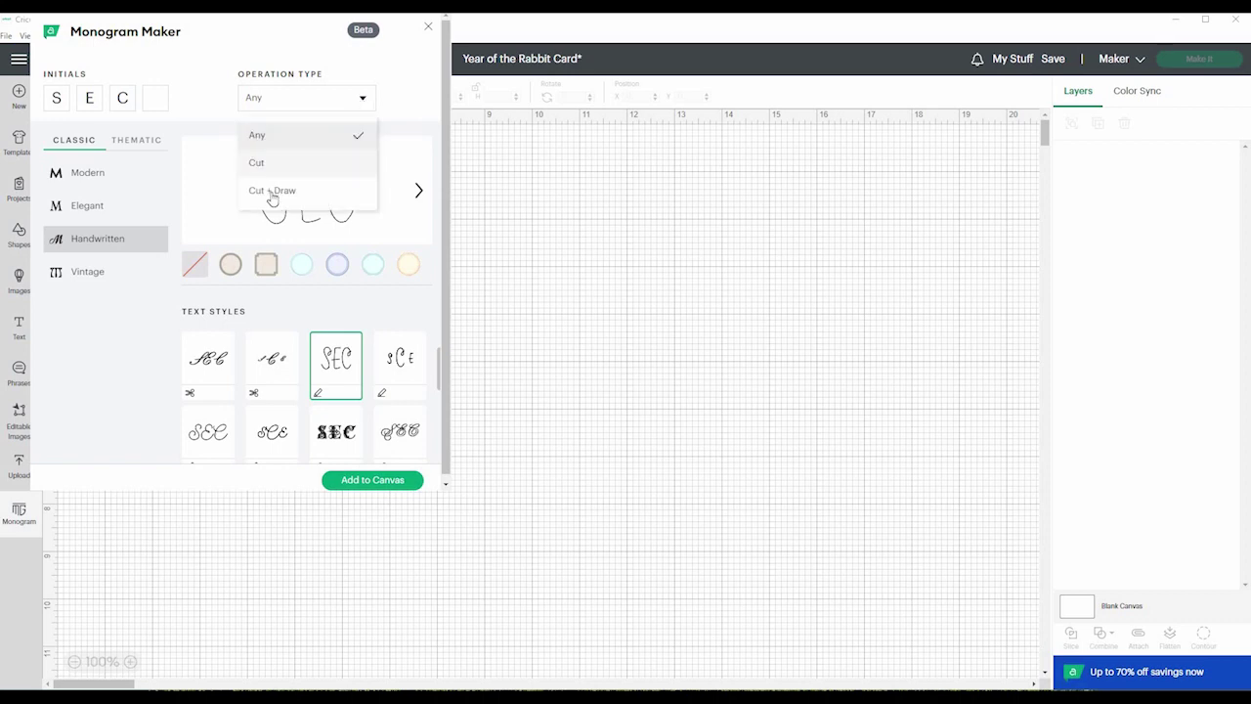
{"action": "left_click", "coordinate": [315, 192]}
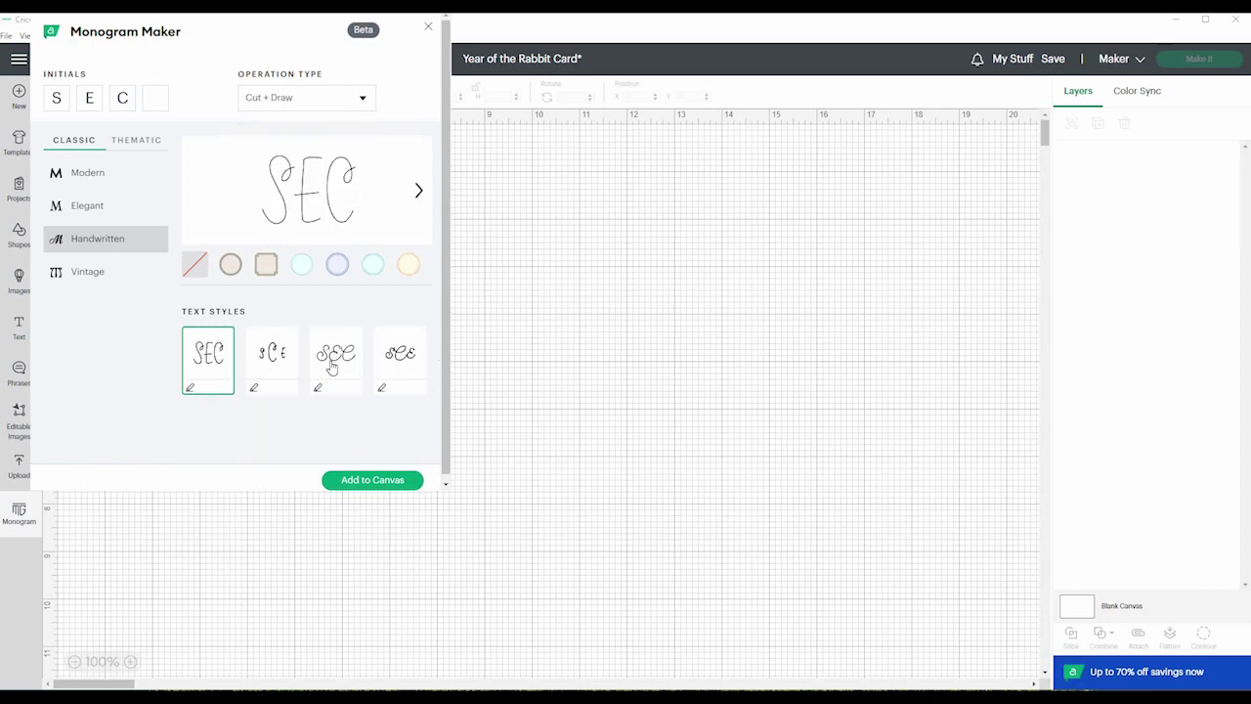
{"action": "left_click", "coordinate": [273, 367]}
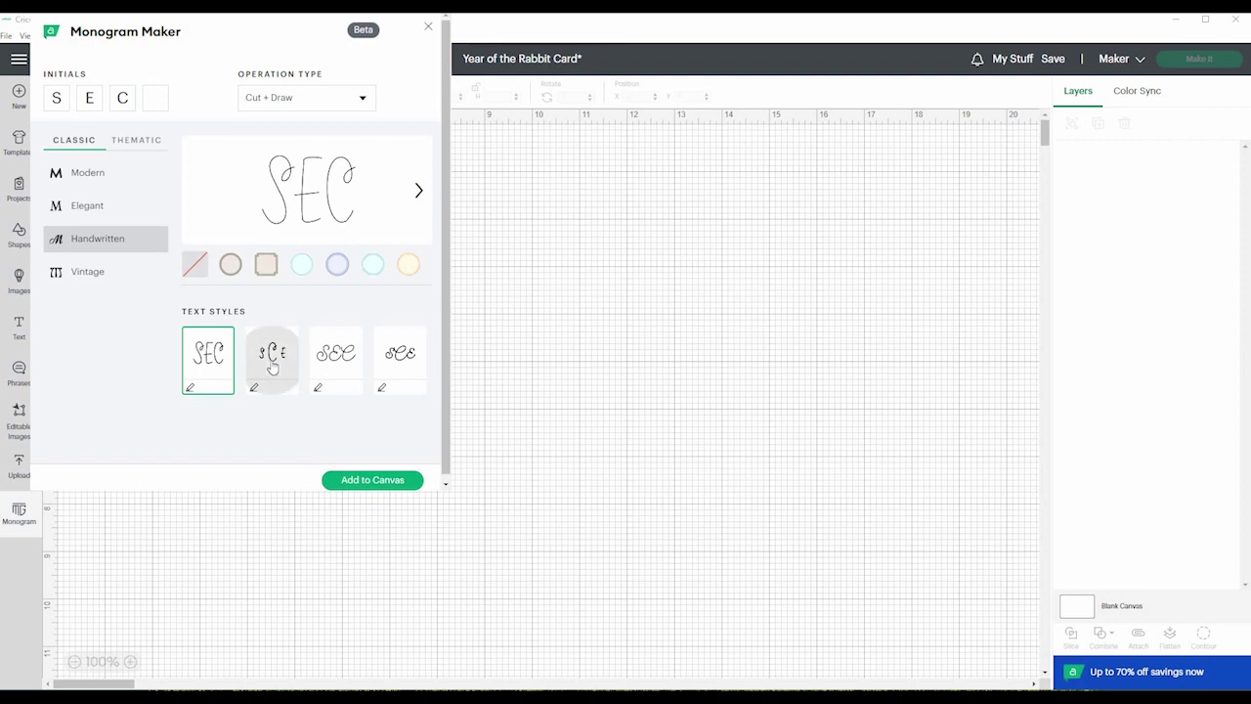
{"action": "left_click", "coordinate": [333, 267]}
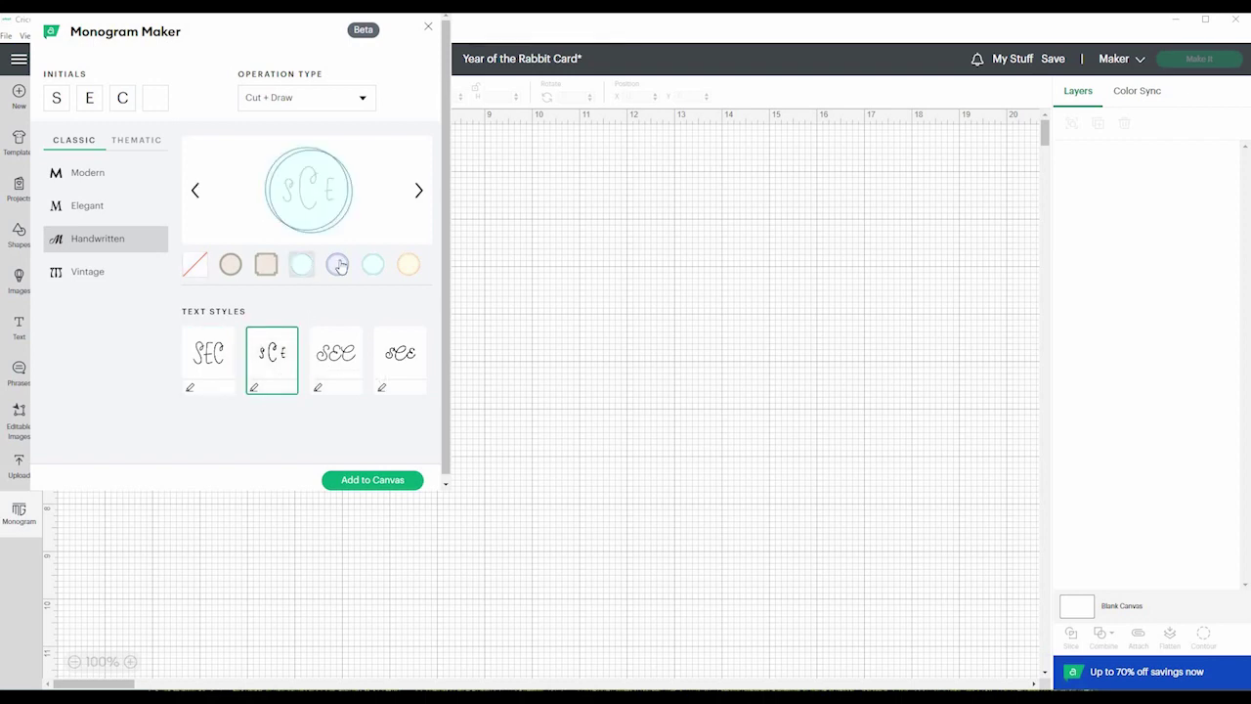
{"action": "left_click", "coordinate": [406, 273]}
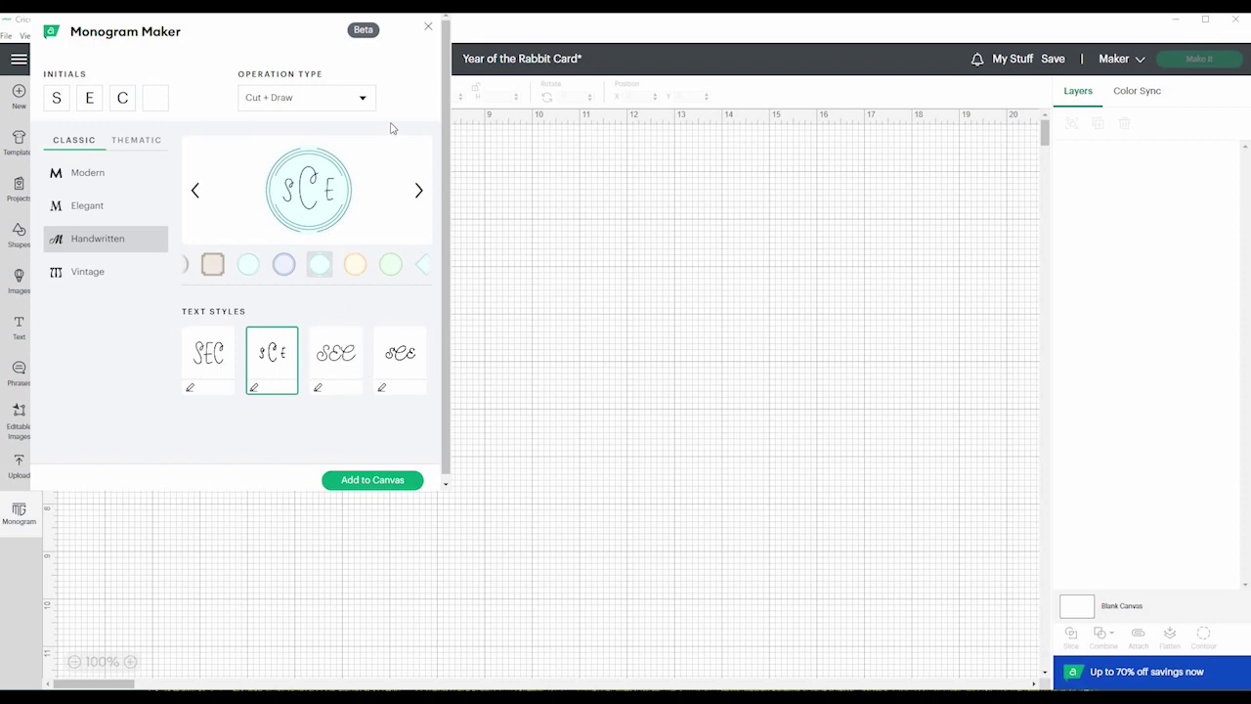
Step: Add the SCE monogram to the canvas and enlarge it to about 6.14 inches square
{"action": "left_click", "coordinate": [384, 480]}
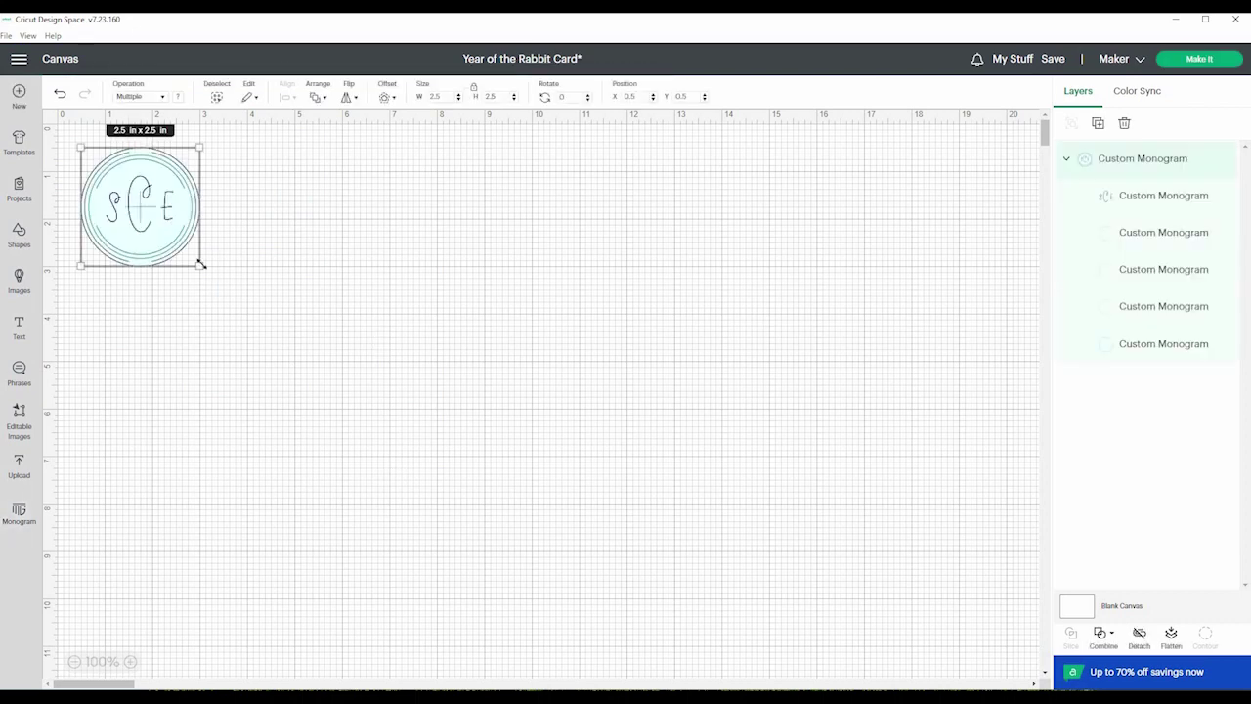
{"action": "left_click_drag", "start_coordinate": [217, 283], "coordinate": [389, 456]}
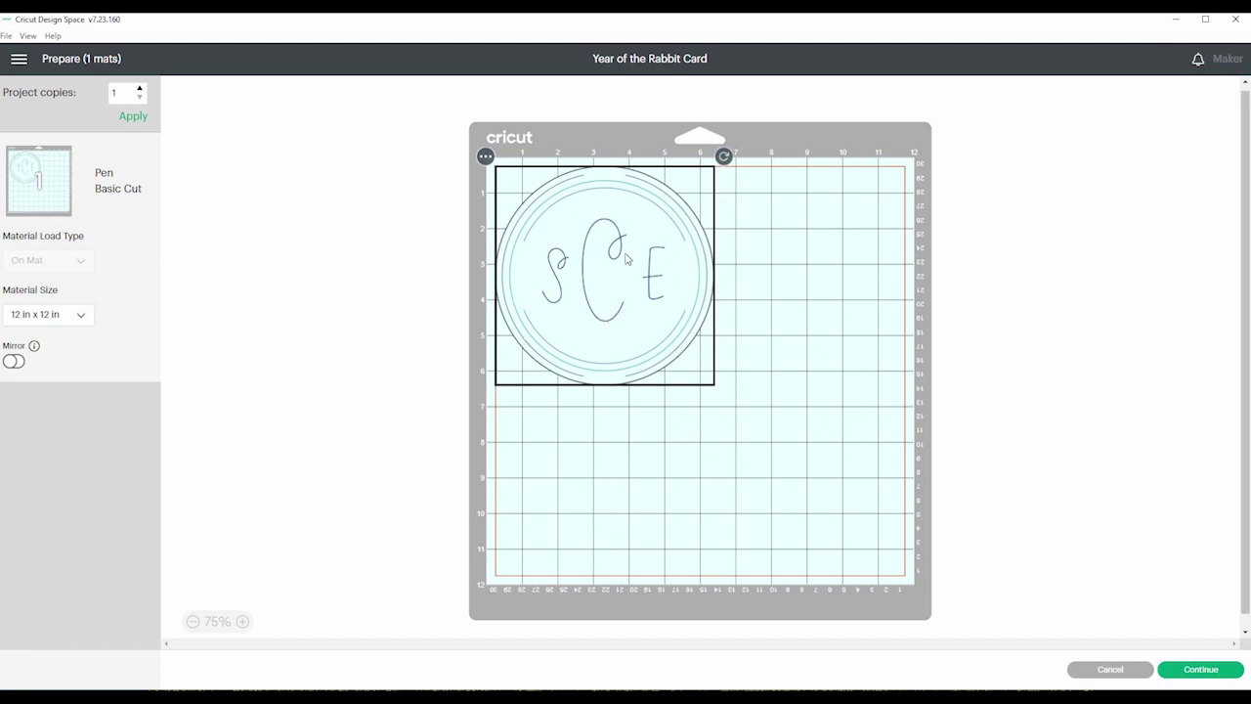
Step: Cancel mat preparation to return to the Year of the Rabbit Card canvas
{"action": "left_click", "coordinate": [1111, 669]}
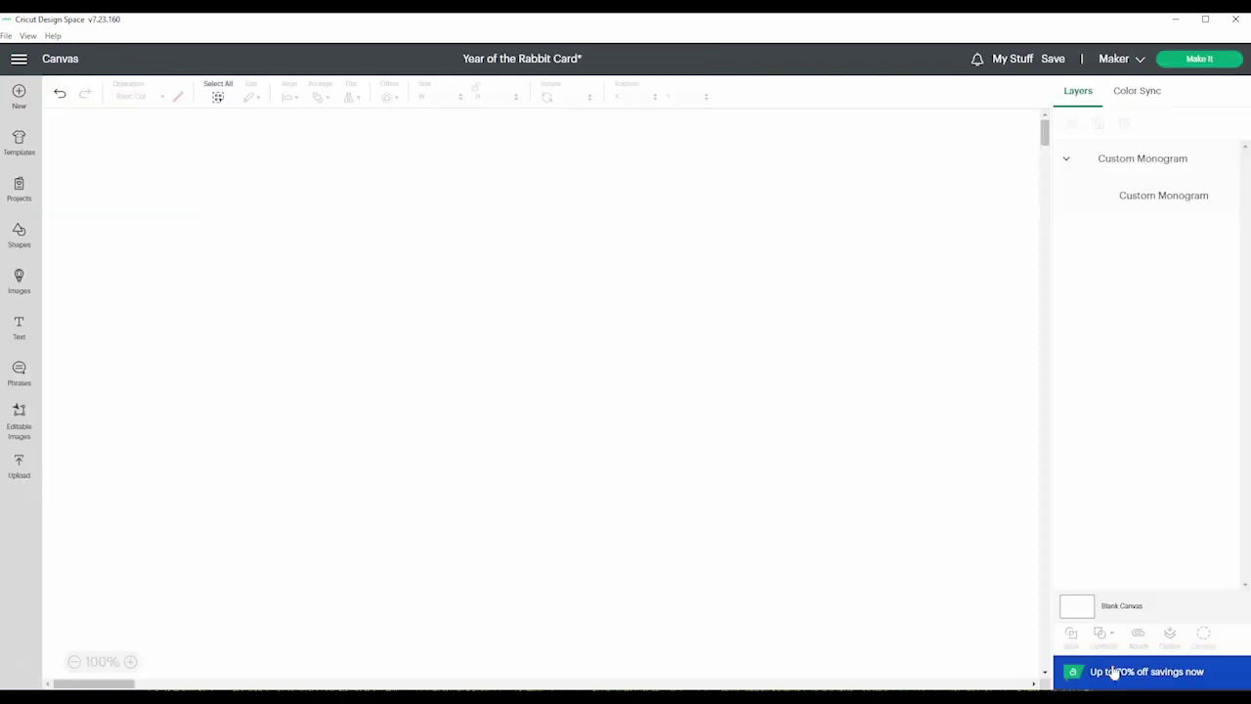